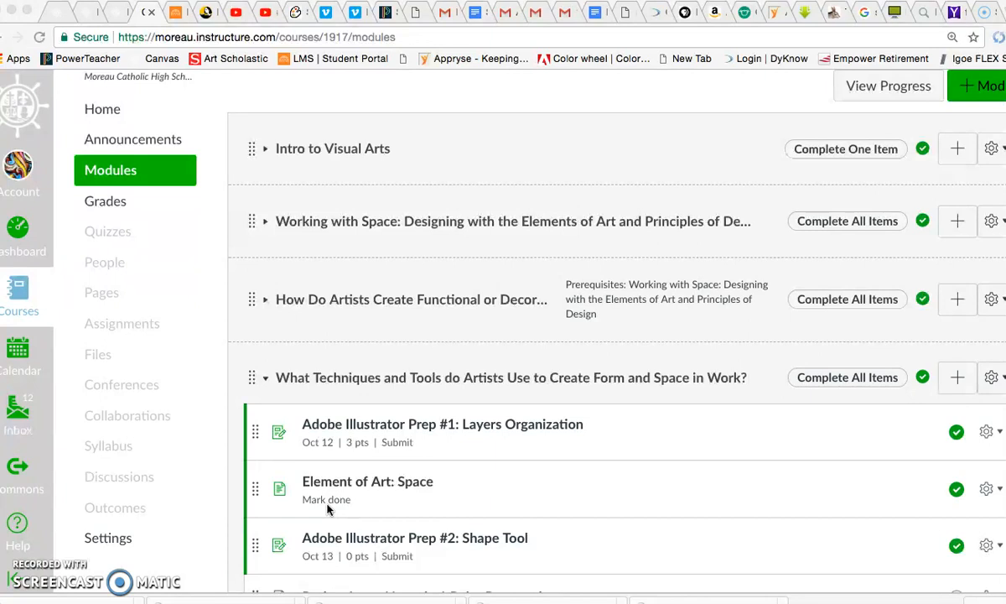
# - Open the "Adobe Illustrator Prep #2: Shape Tool" assignment from the course modules
pyautogui.scroll(-1, 385, 453)
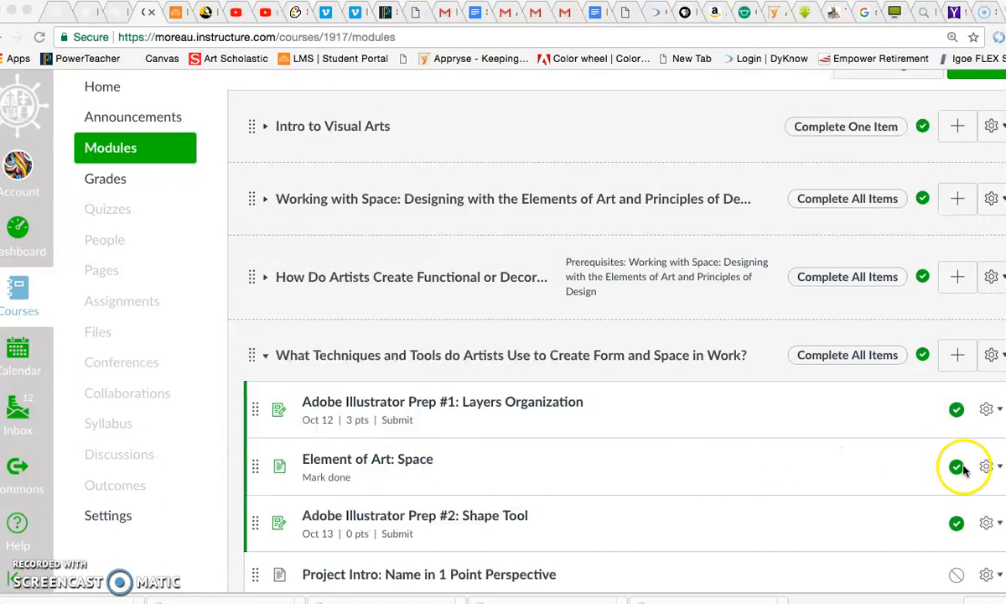
pyautogui.click(460, 518)
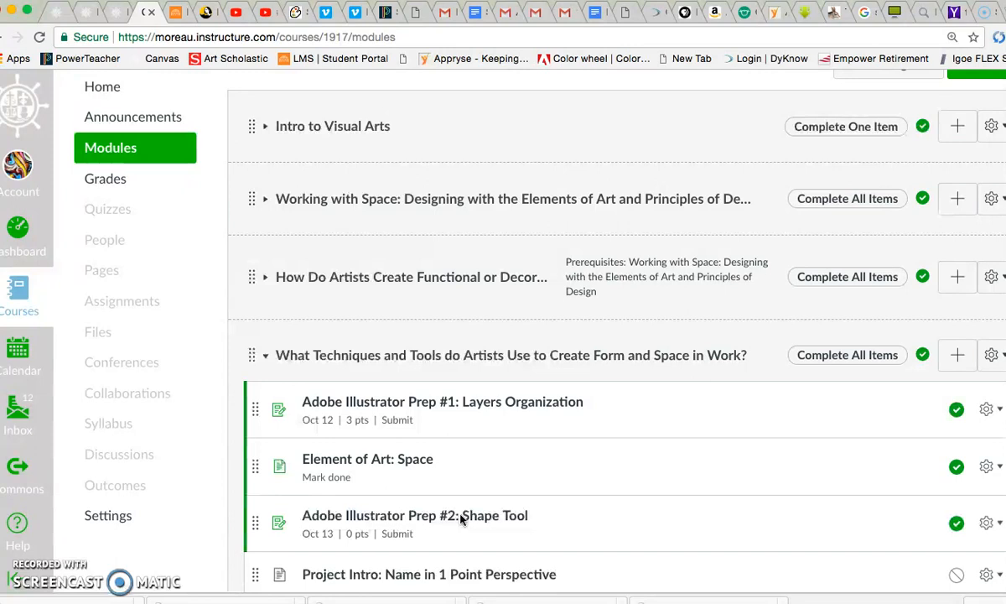
pyautogui.click(460, 519)
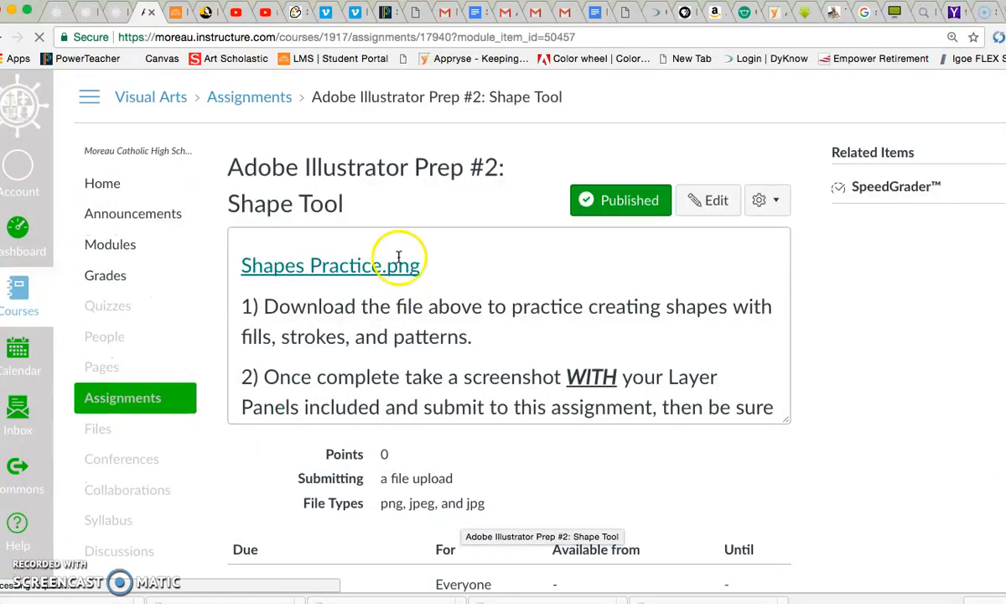
# - Examine the Shapes Practice.png link and read through the assignment's instructions and submission details
pyautogui.click(397, 270)
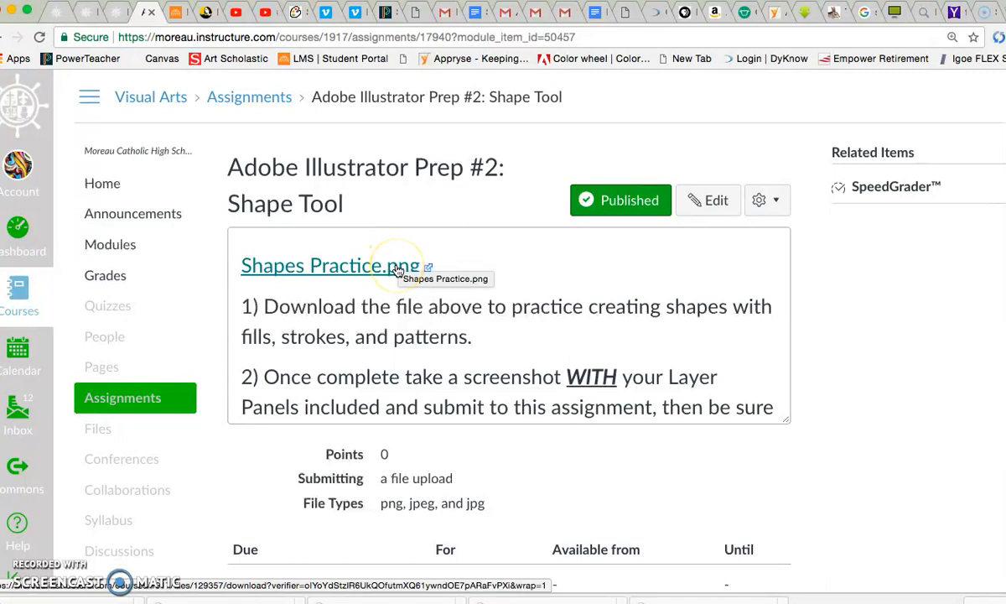
pyautogui.scroll(-1, 482, 317)
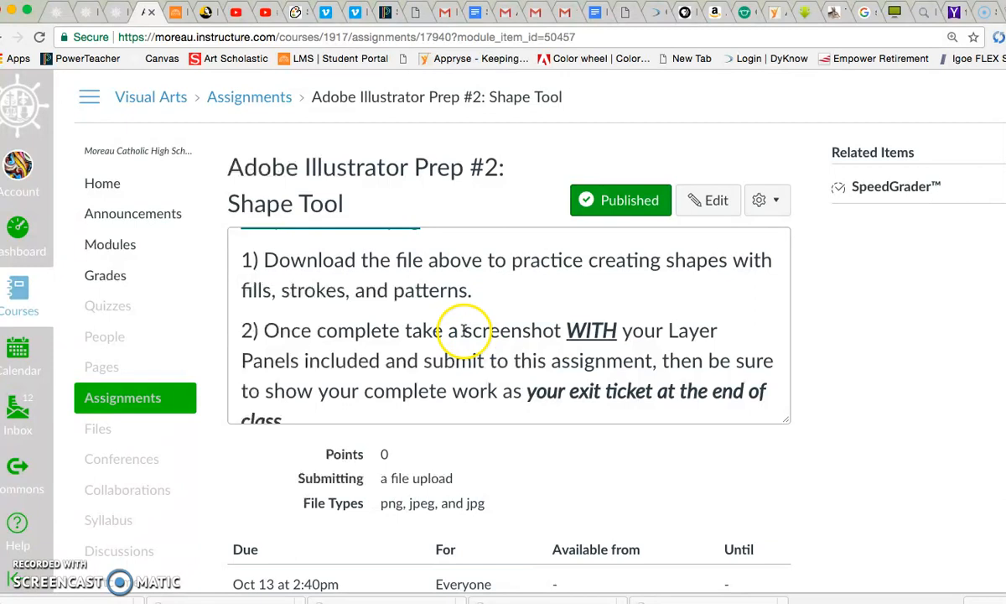
pyautogui.scroll(-3, 485, 333)
pyautogui.scroll(-2, 486, 332)
pyautogui.scroll(6, 487, 332)
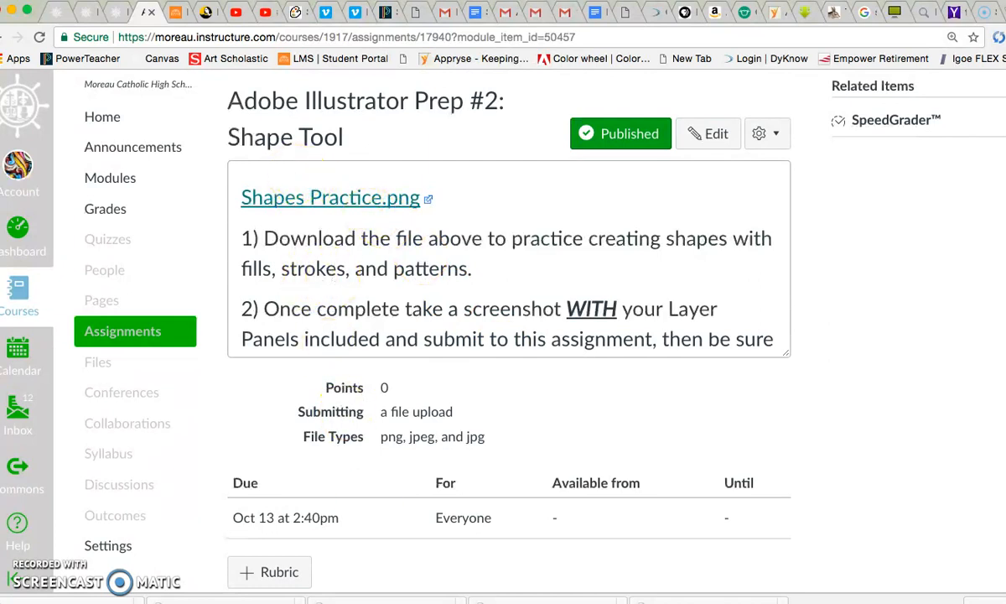
# - Switch to Adobe Illustrator and close the open Shapes Practice.png document without saving its changes
pyautogui.press('super+Tab')
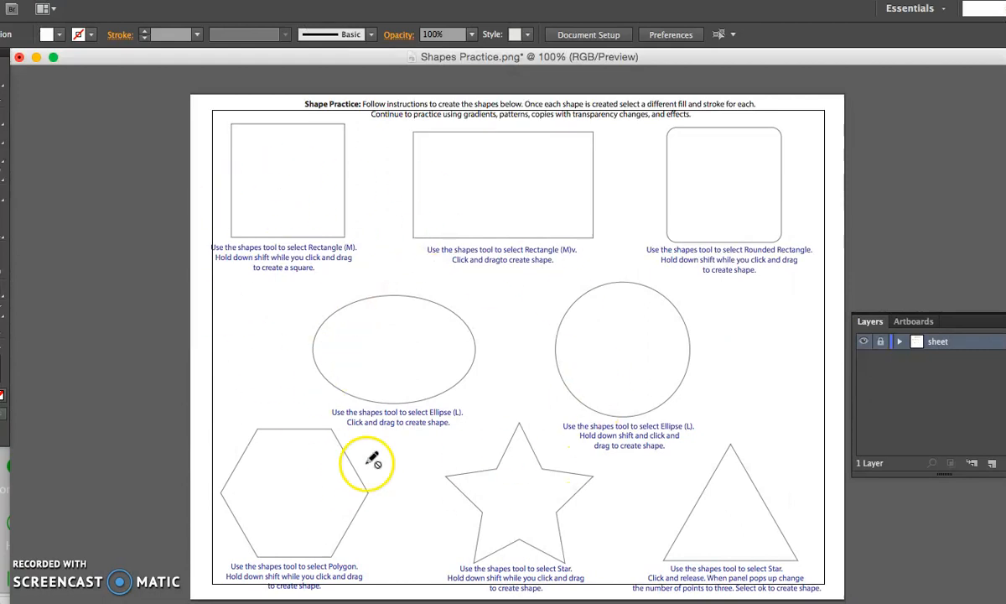
pyautogui.click(19, 58)
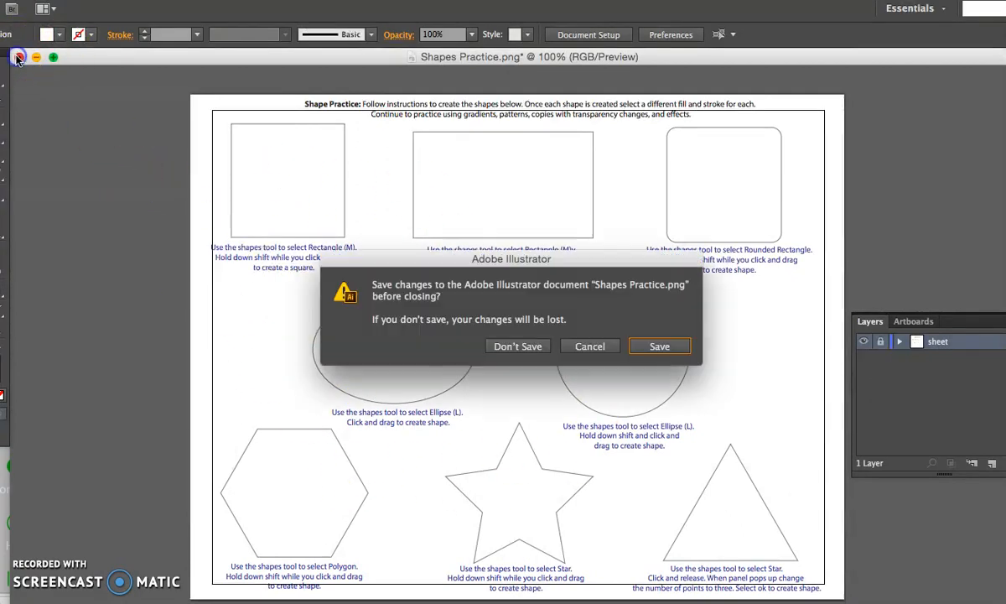
pyautogui.click(520, 347)
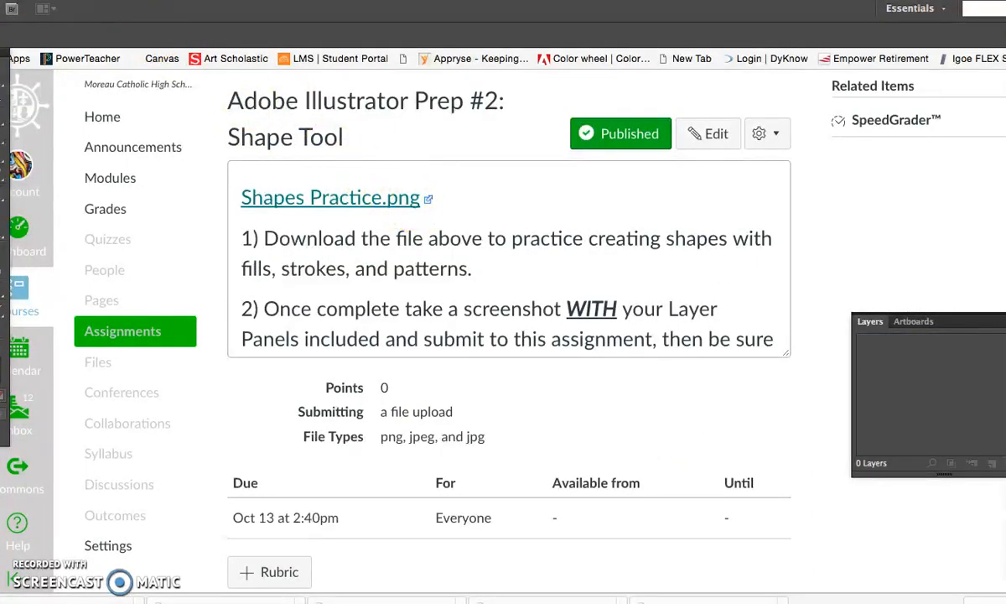
# - Find Shapes Practice.png in the Downloads folder by searching for "shapes", and open it
pyautogui.click(69, 0)
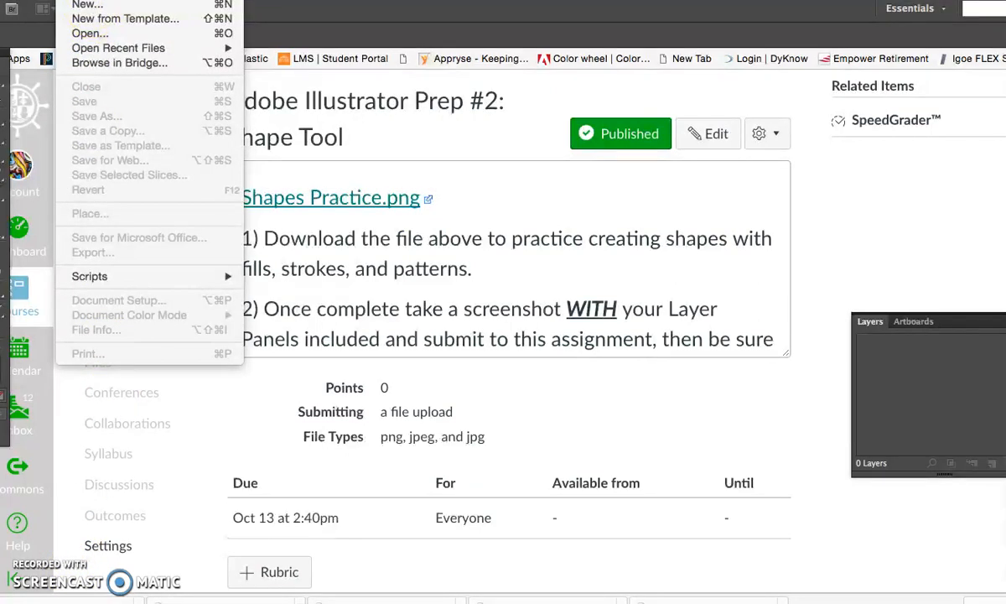
pyautogui.moveTo(26, 0)
pyautogui.moveTo(69, 0)
pyautogui.click(90, 34)
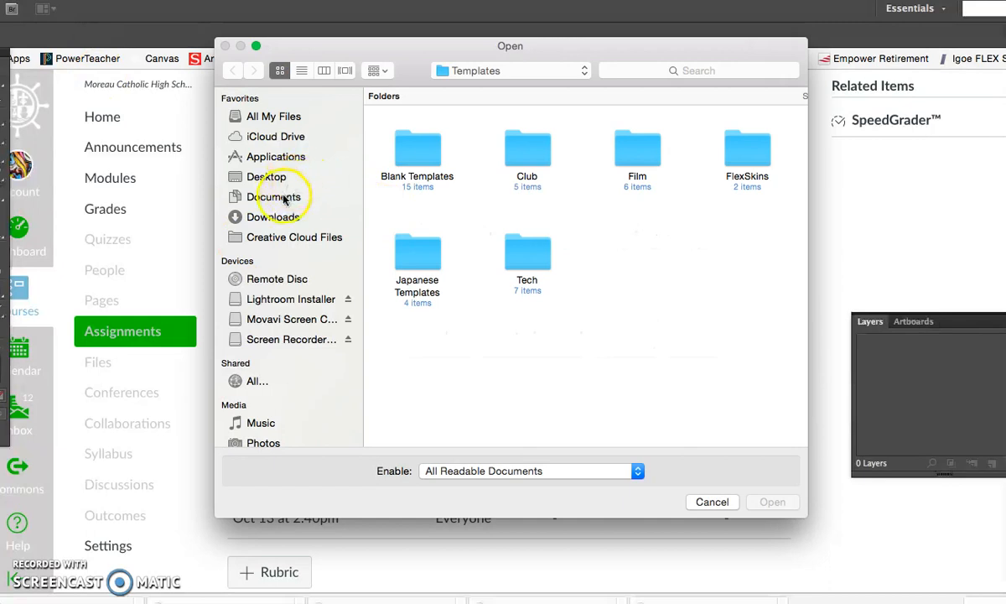
pyautogui.click(272, 217)
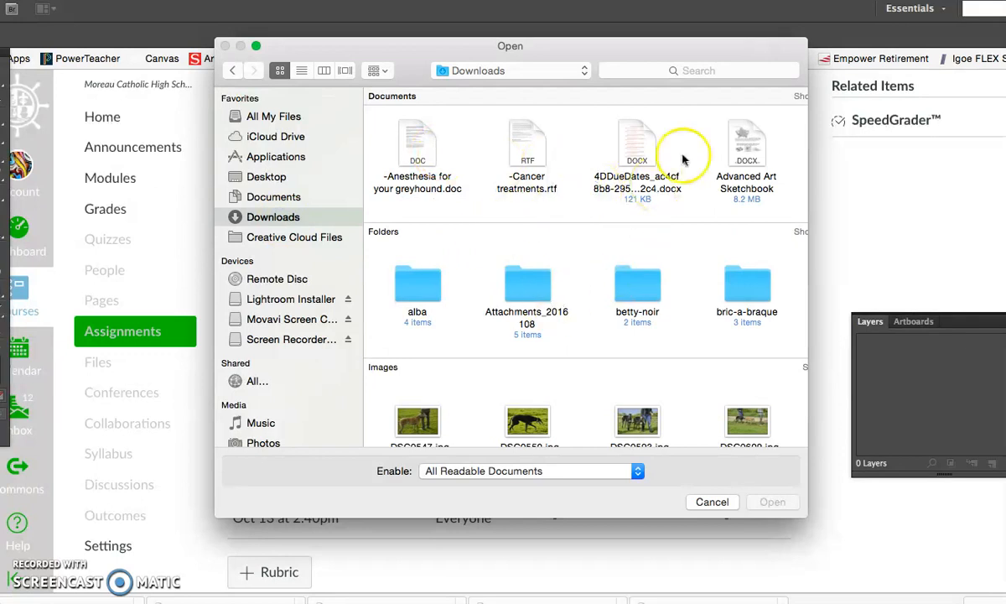
pyautogui.click(704, 70)
pyautogui.write('shapes')
pyautogui.press('Return')
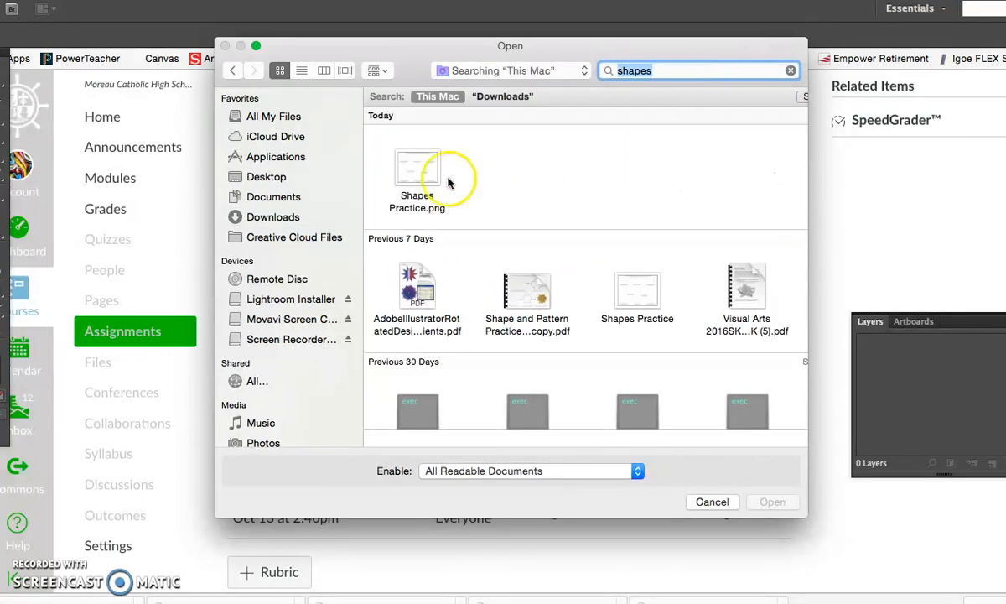
pyautogui.click(420, 174)
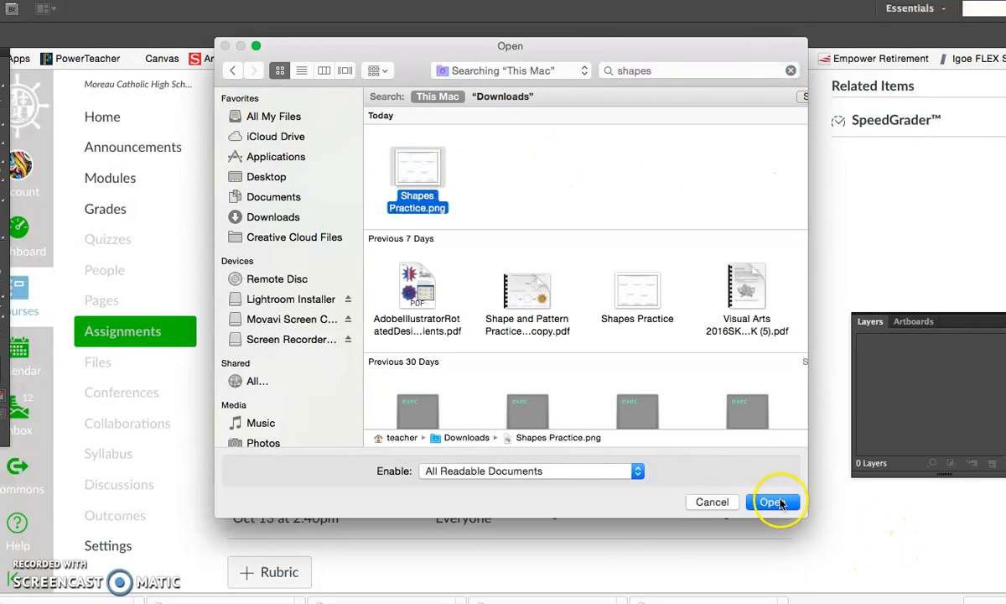
pyautogui.click(773, 501)
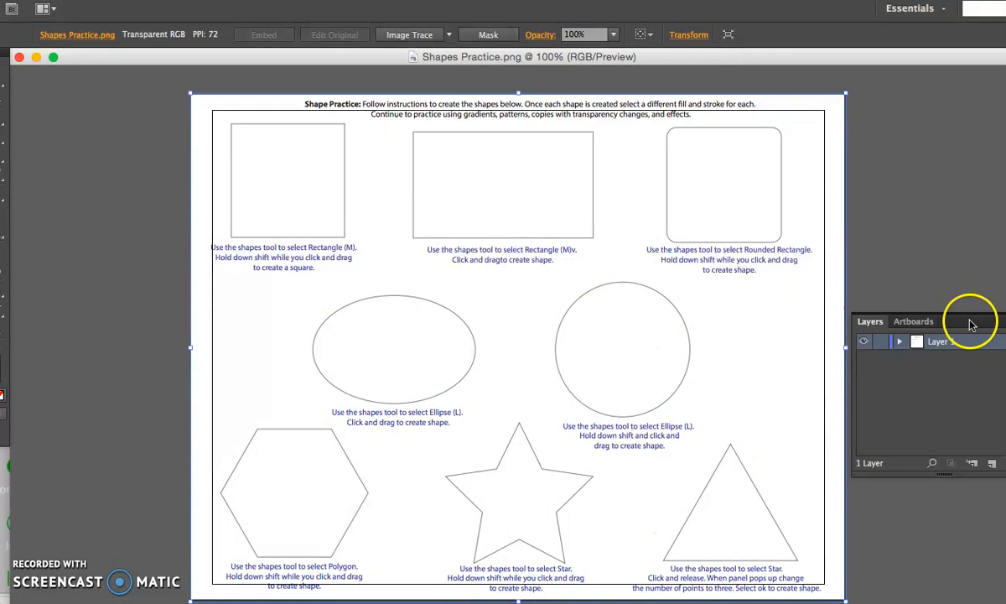
# - Detach the Layers panel from its group, then close both the Layers and Artboards panels
pyautogui.moveTo(870, 321); pyautogui.dragTo(758, 278)
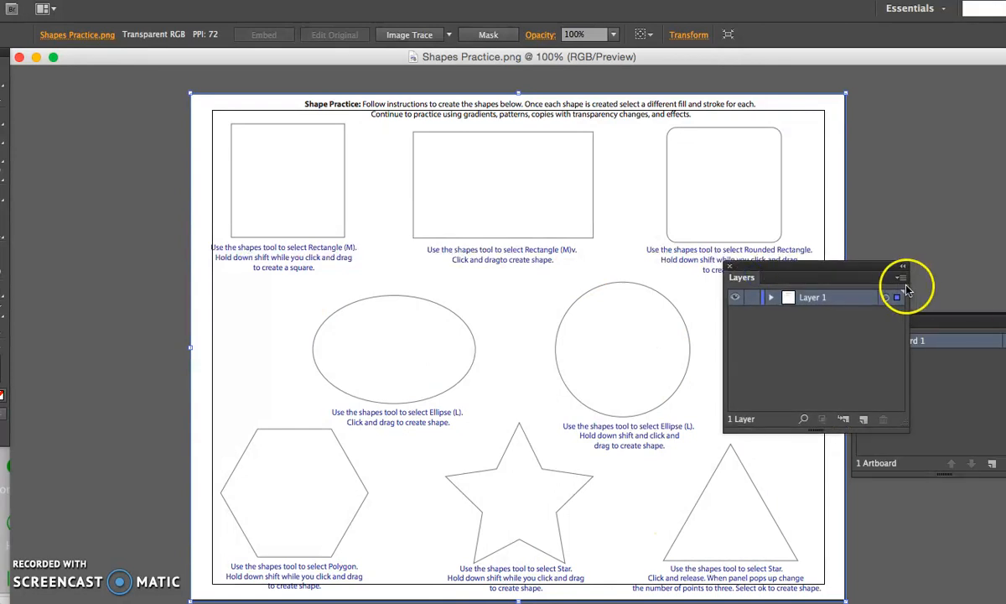
pyautogui.click(729, 266)
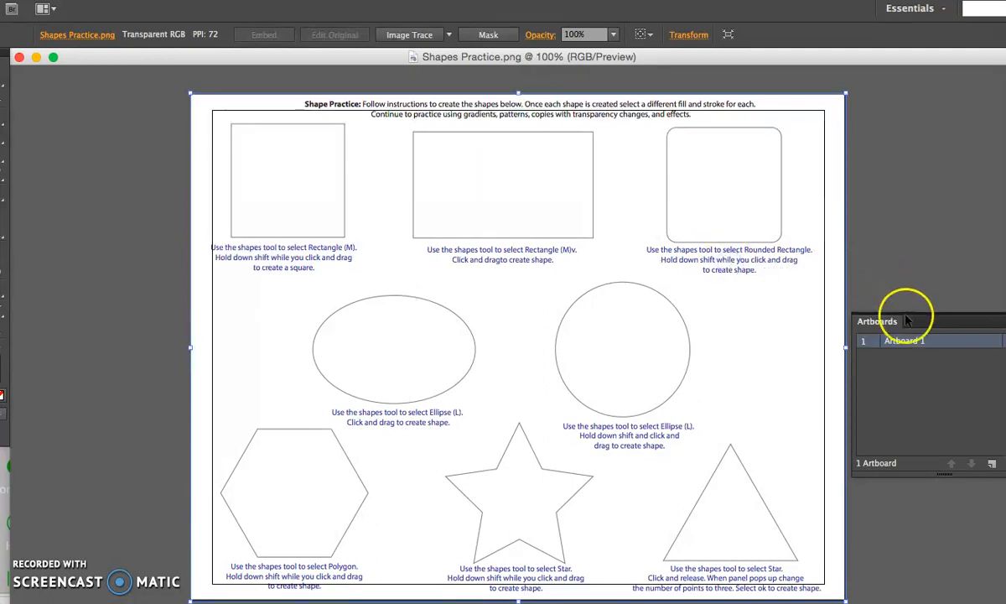
pyautogui.click(1005, 321)
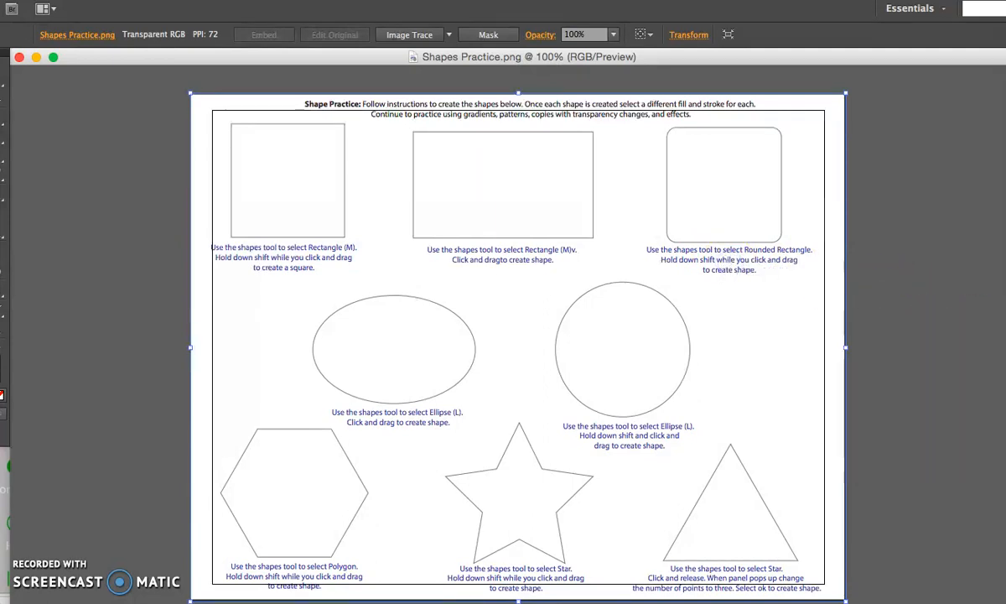
# - Bring the Layers panel back into the Essentials workspace
pyautogui.click(939, 8)
pyautogui.click(953, 132)
pyautogui.press('F7')
# - Rename Layer 1 as "shapes sheet" and lock it
pyautogui.doubleClick(943, 341)
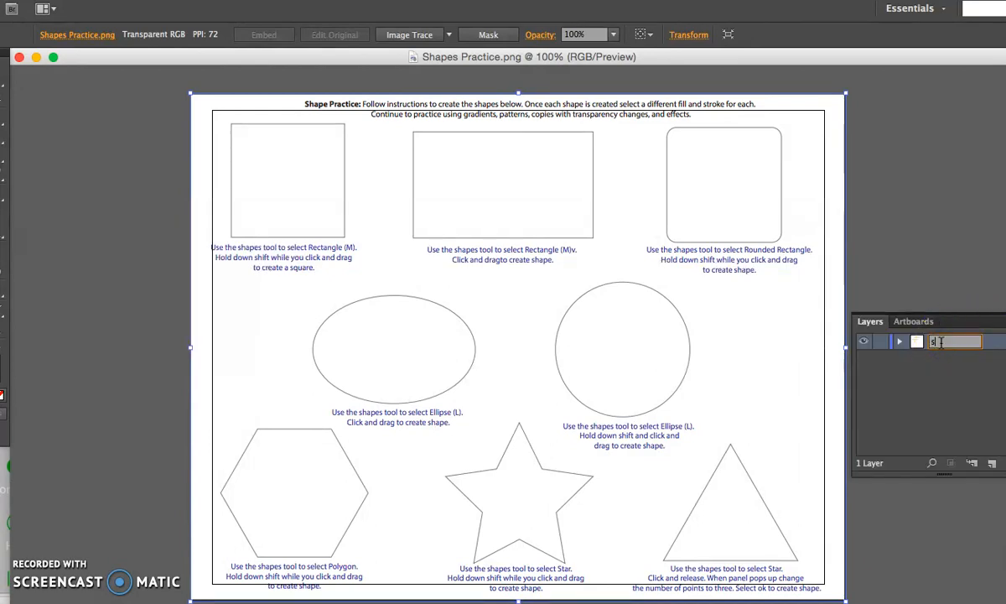
pyautogui.press('Return')
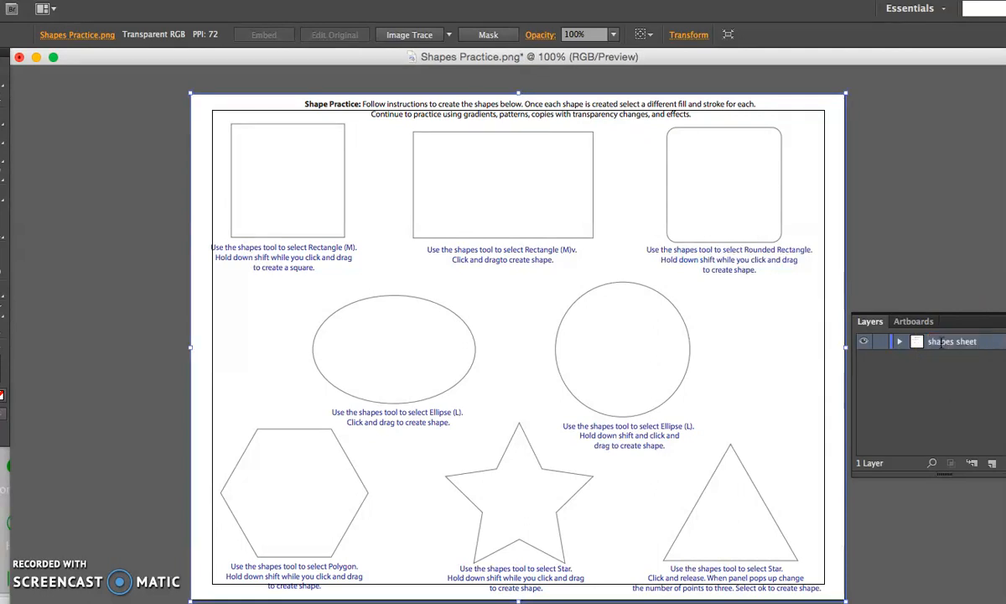
pyautogui.click(880, 341)
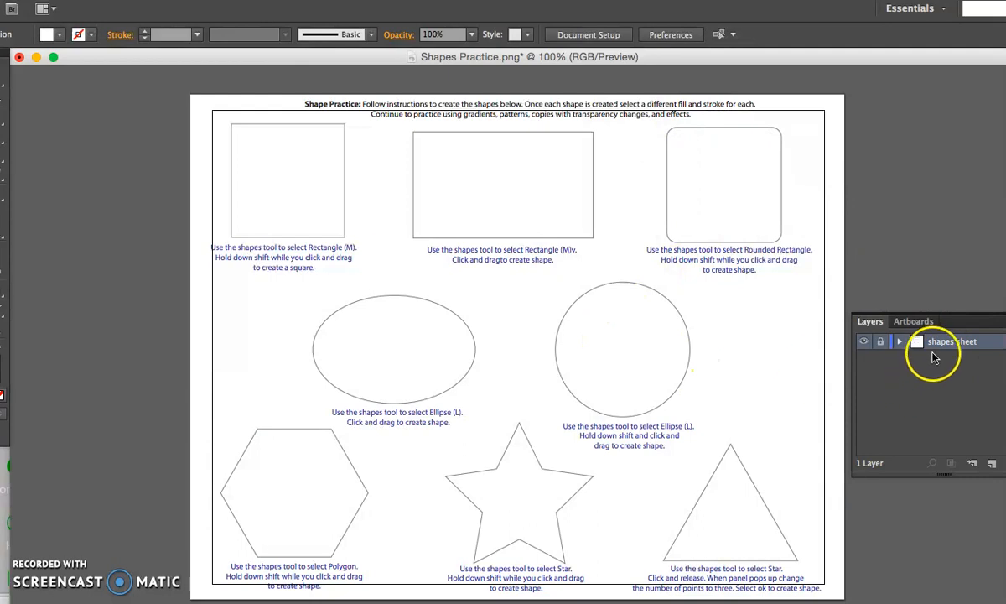
# - Add seven new empty layers above the locked "shapes sheet" layer
pyautogui.click(992, 466)
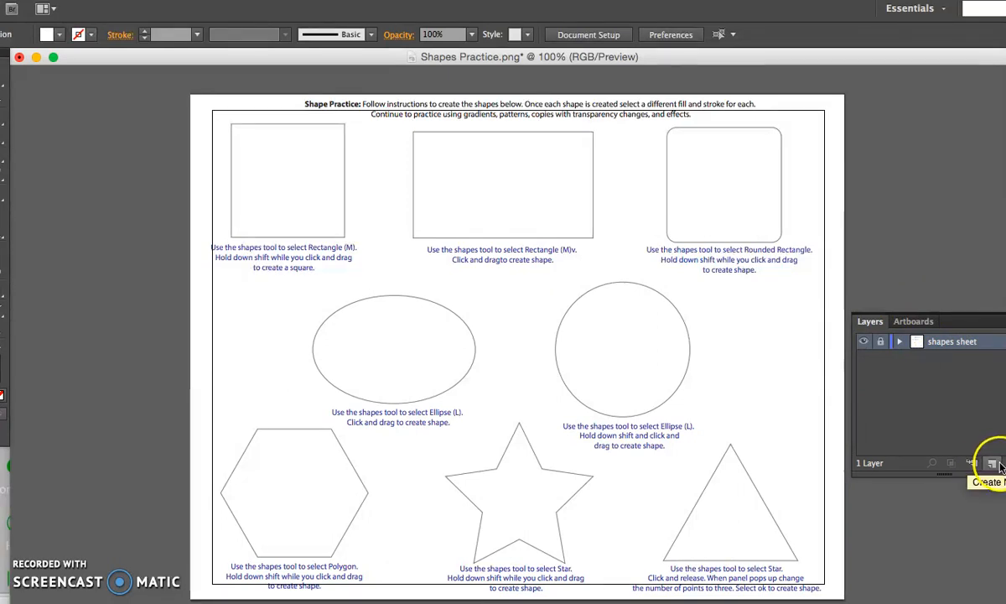
pyautogui.click(993, 466)
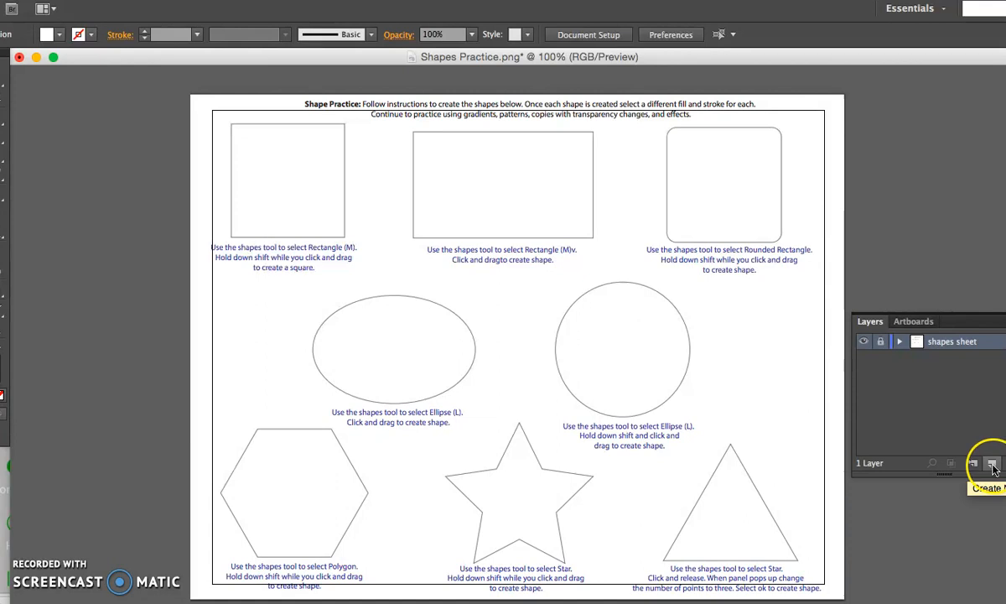
pyautogui.click(993, 466)
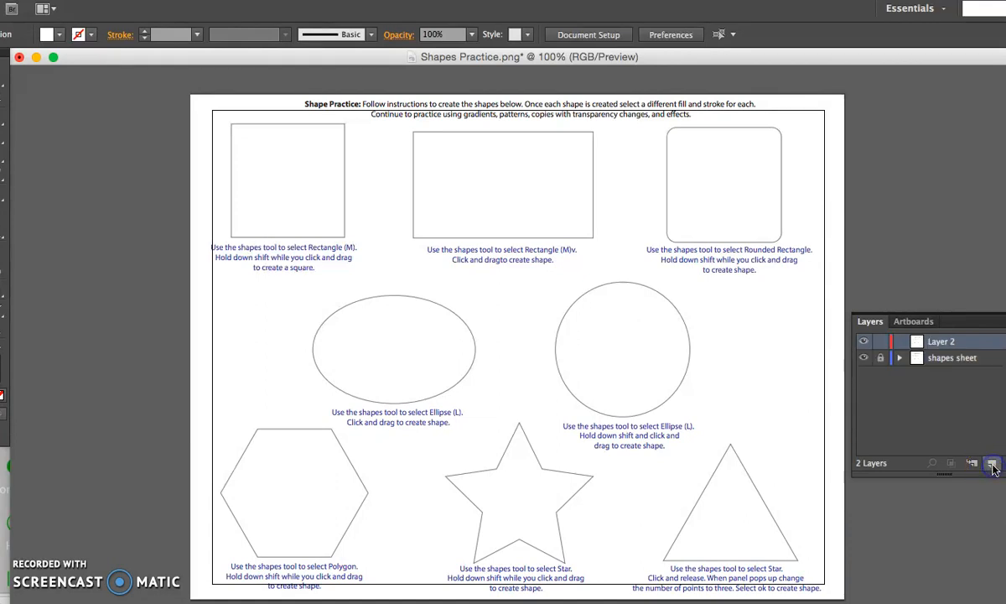
pyautogui.click(992, 466)
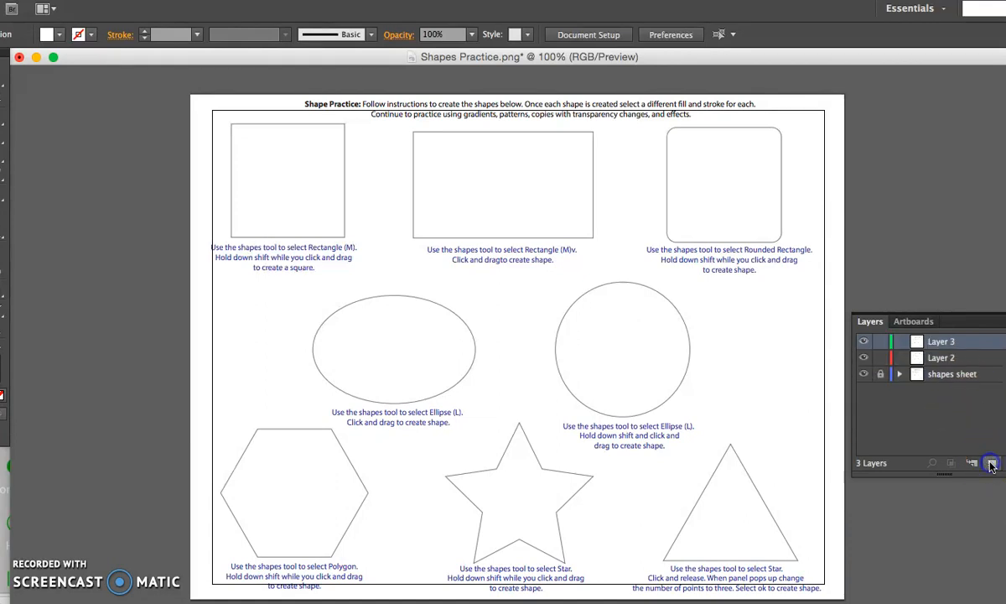
pyautogui.click(992, 466)
pyautogui.click(992, 466)
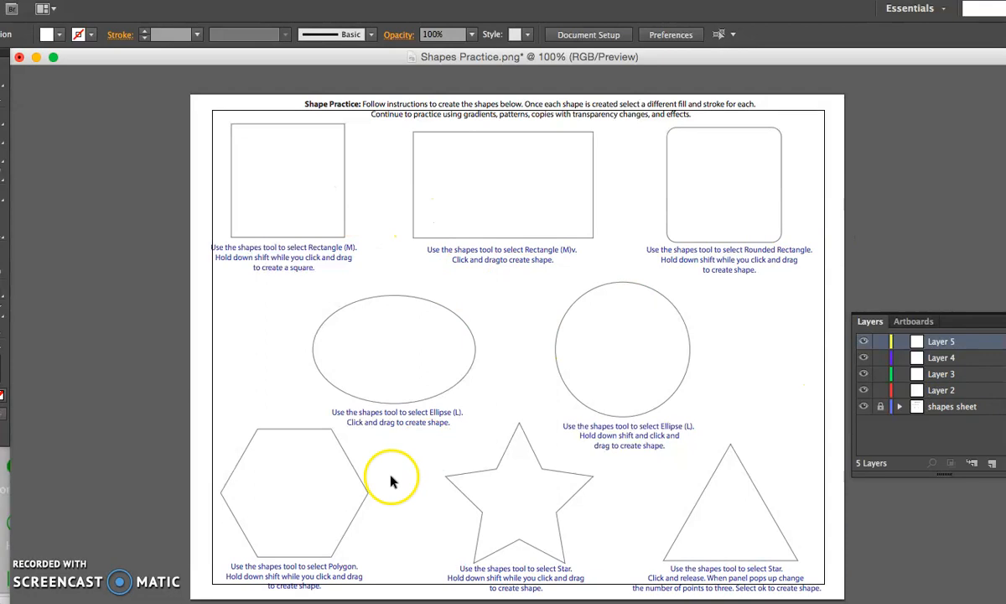
pyautogui.click(992, 463)
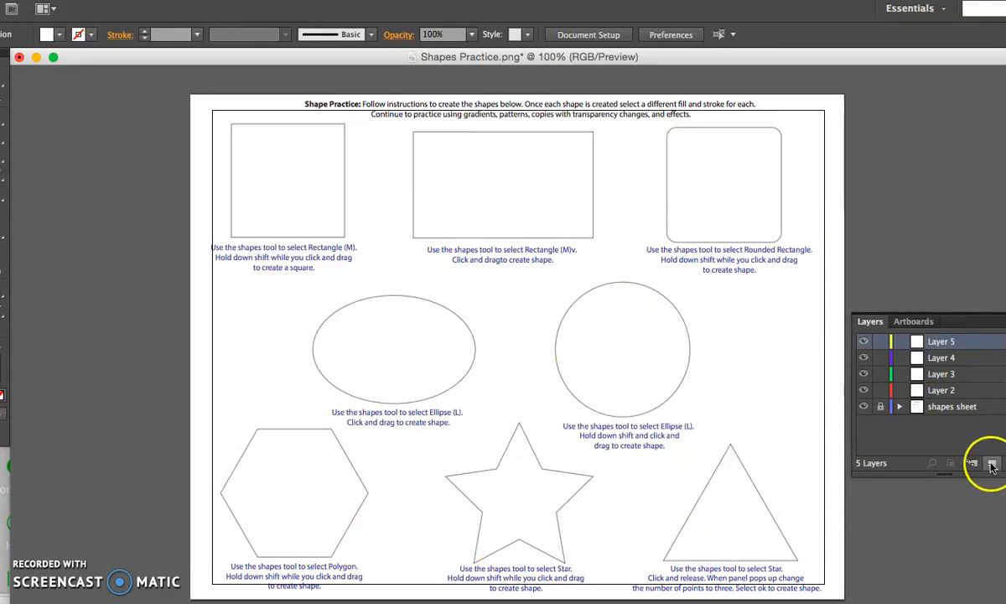
pyautogui.click(992, 463)
pyautogui.click(992, 463)
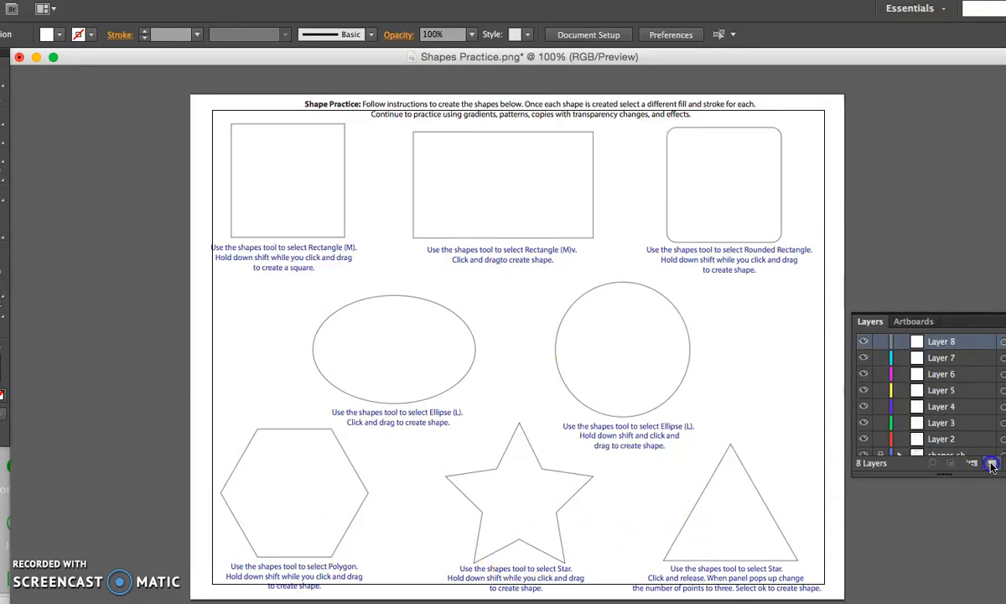
# - Rename Layer 2 as "square" and Layer 3 as "rectangle"
pyautogui.scroll(-1, 938, 430)
pyautogui.doubleClick(938, 432)
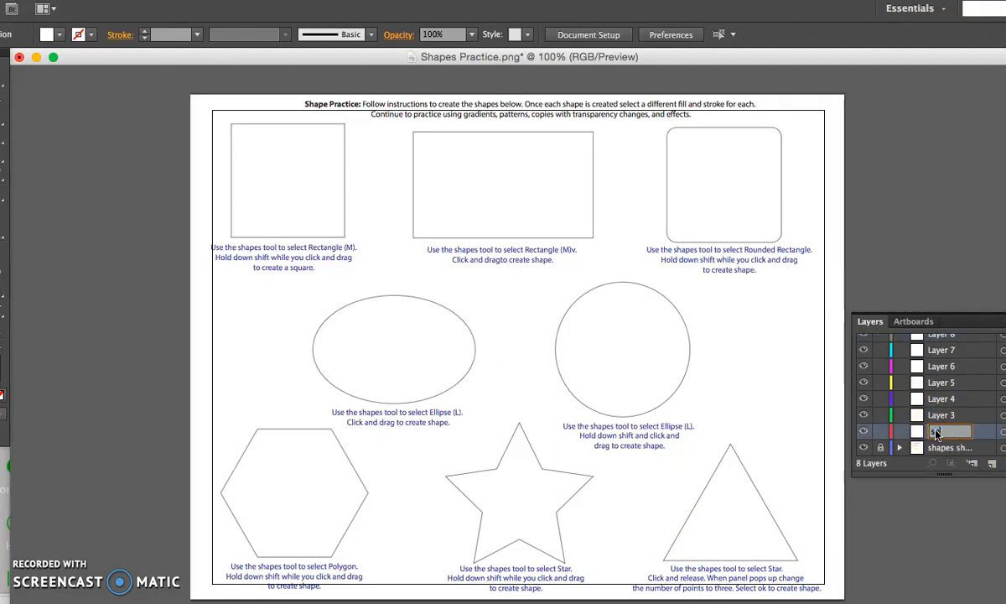
pyautogui.click(947, 443)
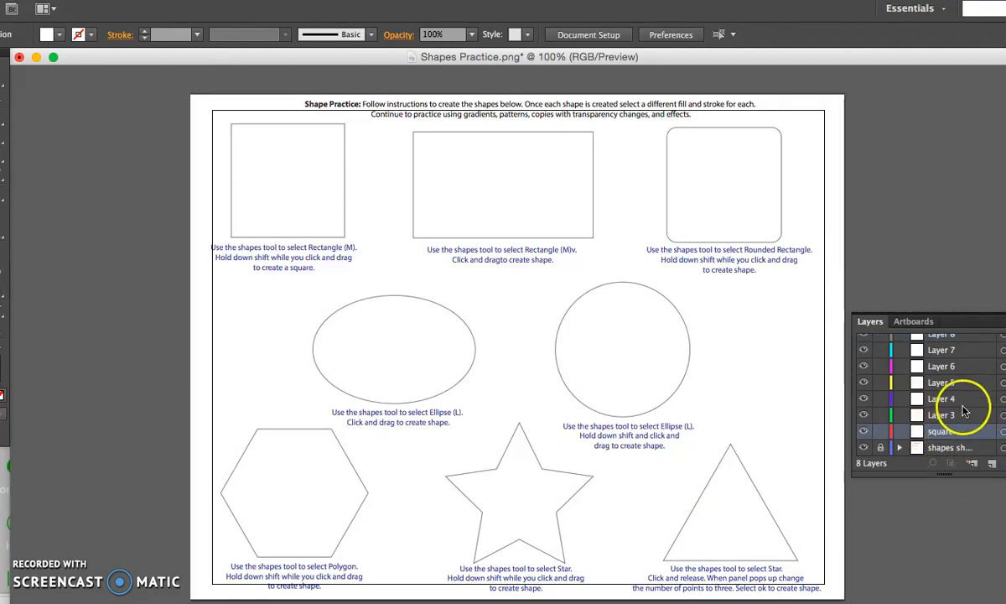
pyautogui.click(943, 416)
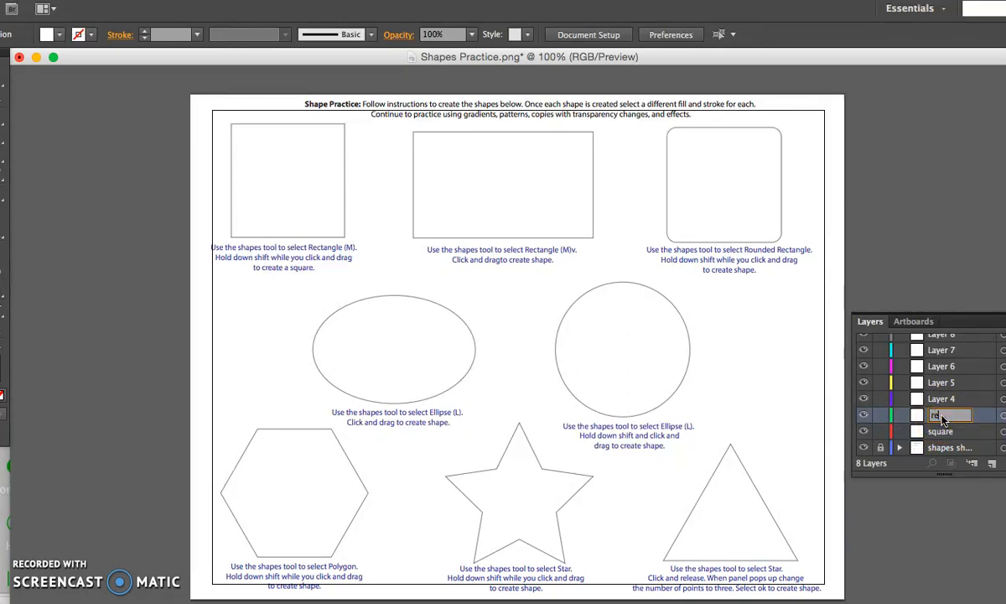
pyautogui.click(943, 399)
# - Rename Layer 4 as "round rect." and Layer 5 as "ellipse"
pyautogui.doubleClick(945, 400)
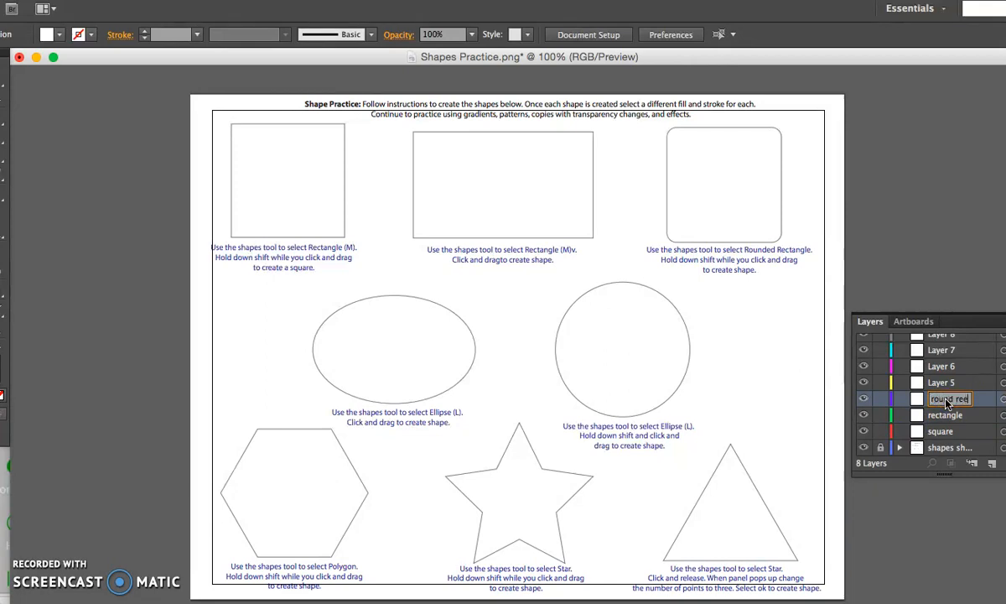
pyautogui.write('round rect.')
pyautogui.click(943, 384)
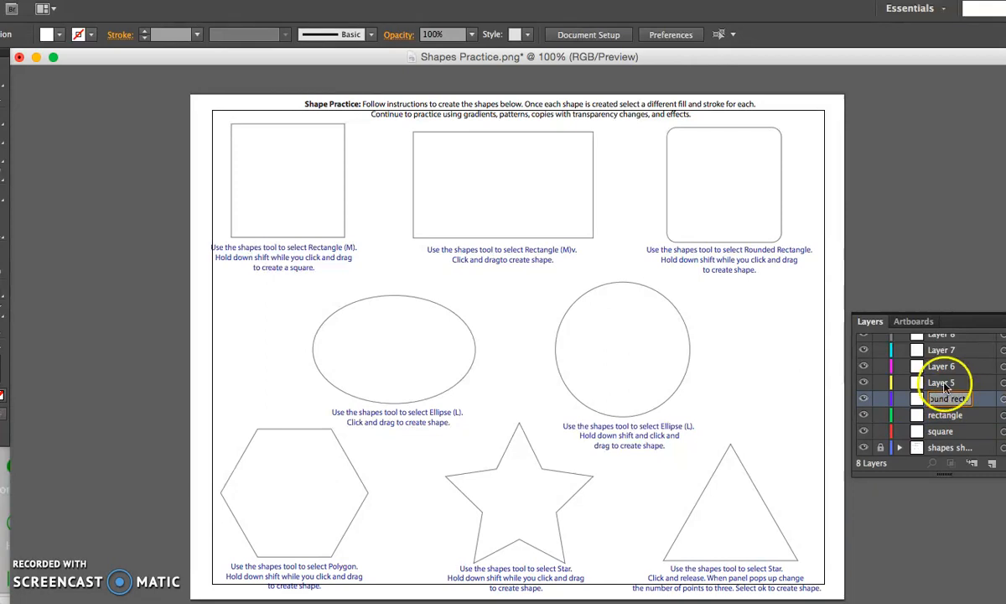
pyautogui.doubleClick(945, 384)
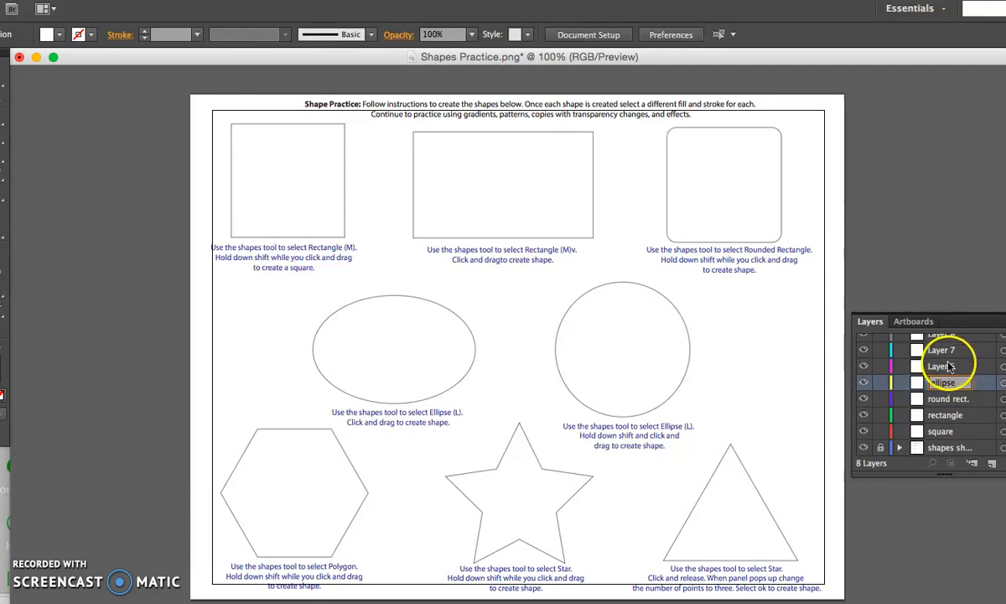
# - Rename Layer 6 as "circle" and lengthen the layer list to show all eight layers
pyautogui.click(949, 367)
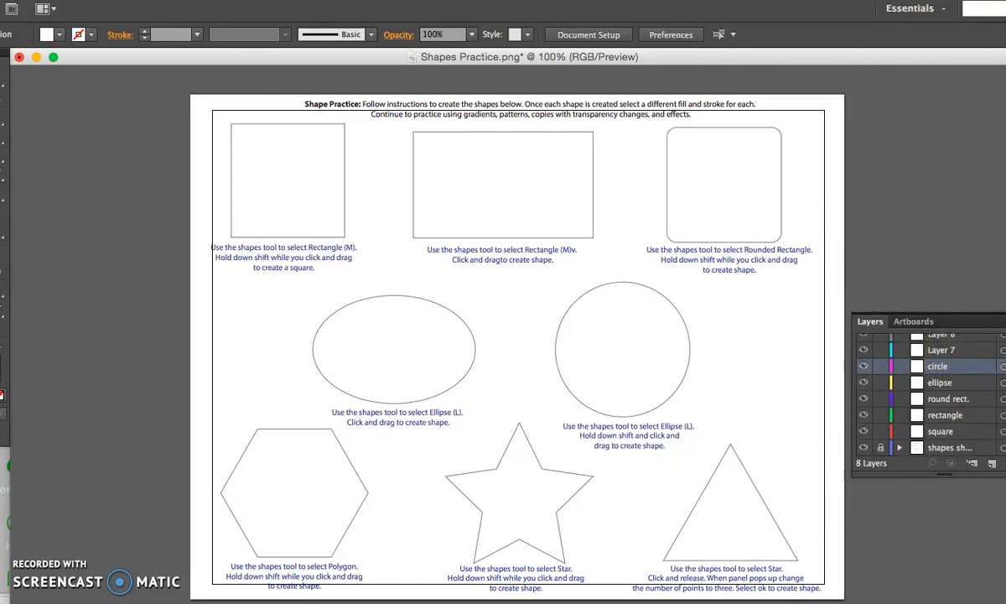
pyautogui.moveTo(944, 475); pyautogui.dragTo(945, 566)
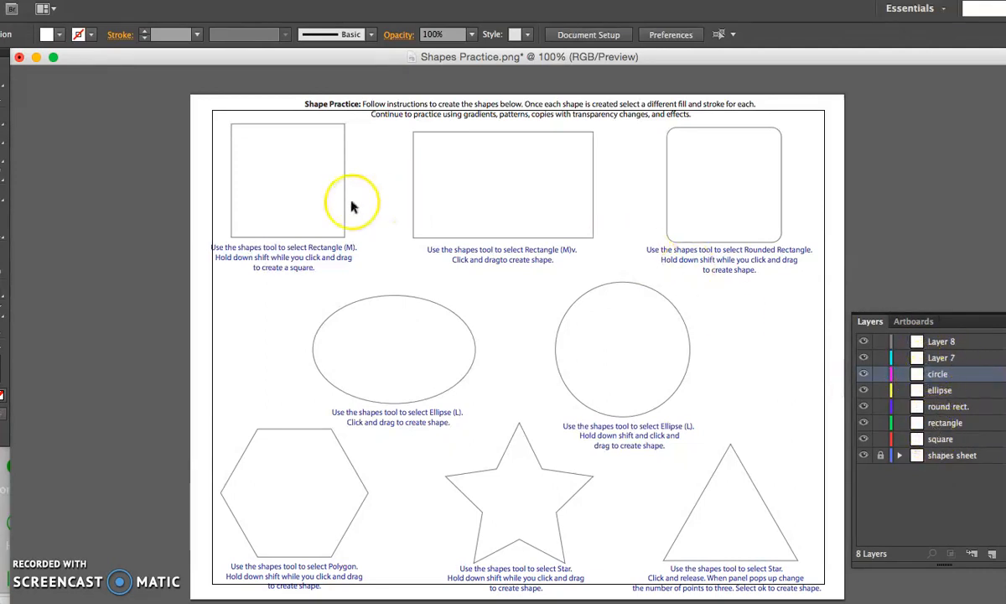
# - Make the "square" layer active and float the drawing tools beside the worksheet's square
pyautogui.click(931, 440)
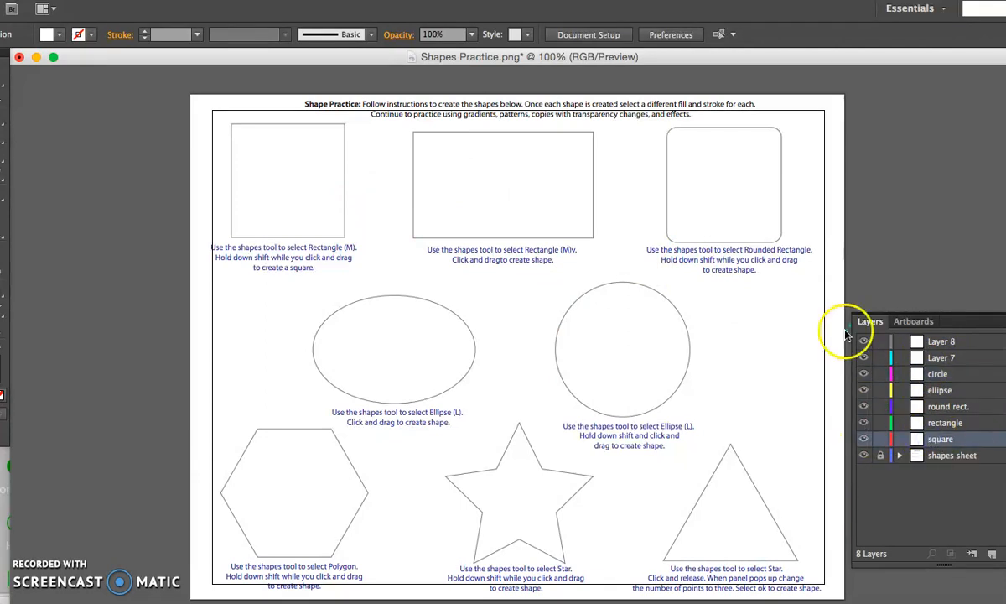
pyautogui.moveTo(4, 79); pyautogui.dragTo(92, 127)
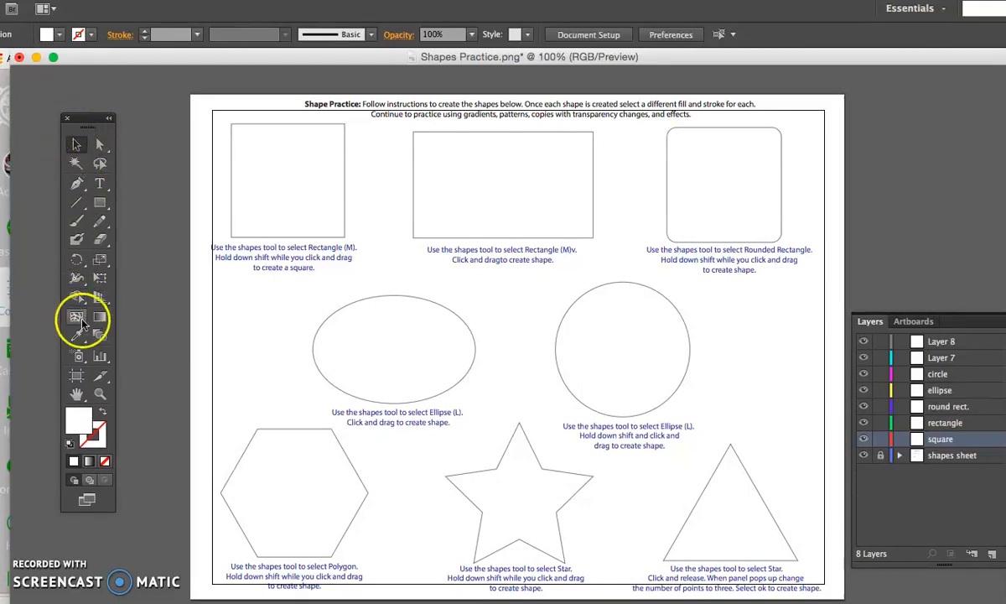
pyautogui.moveTo(87, 120); pyautogui.dragTo(140, 100)
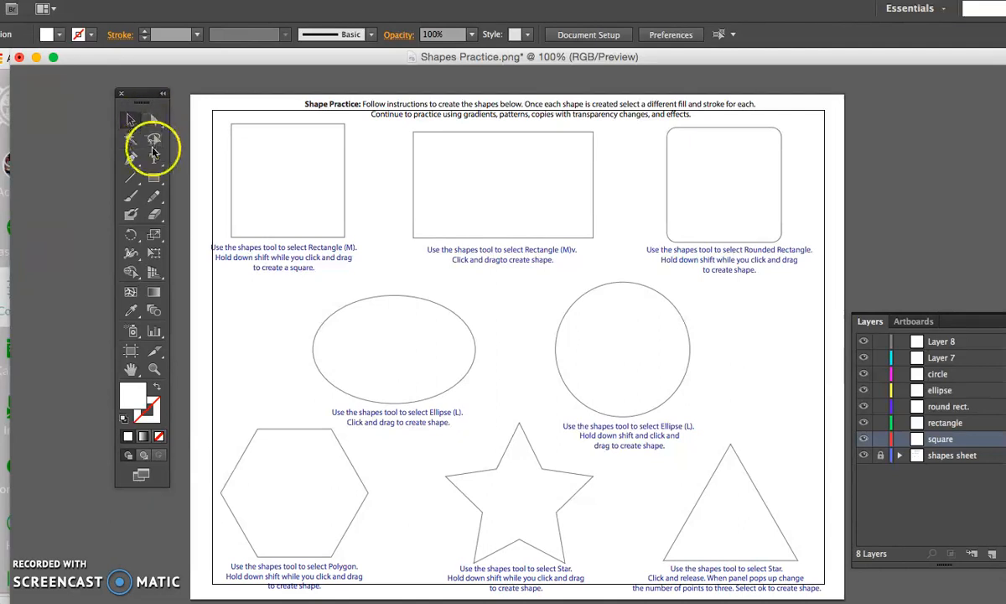
# - Detach the shape tools as a separate floating palette and place it beside the rounded rectangle template
pyautogui.click(153, 178)
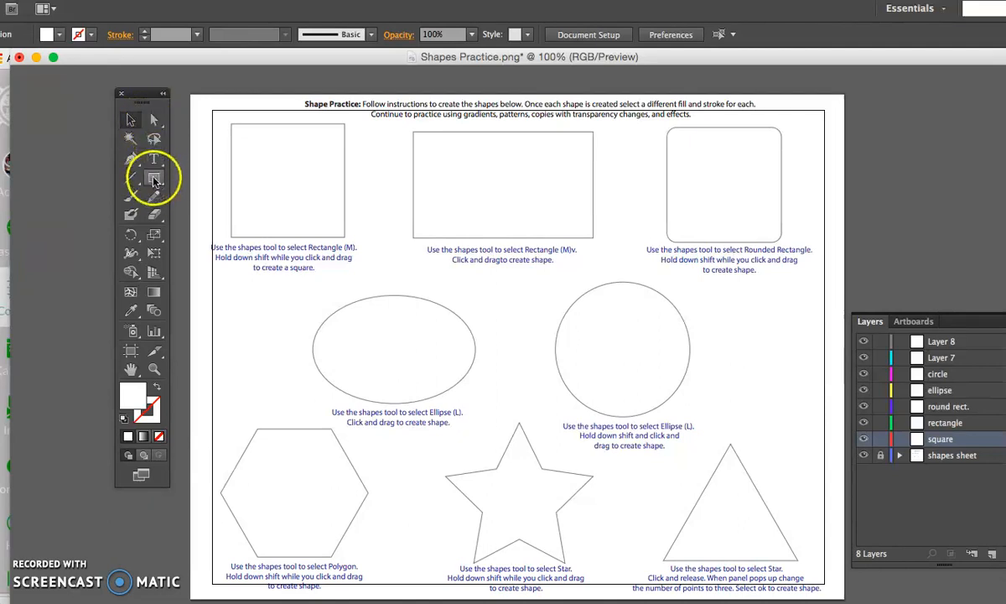
pyautogui.moveTo(153, 180); pyautogui.dragTo(176, 154)
pyautogui.click(178, 154)
pyautogui.click(463, 356)
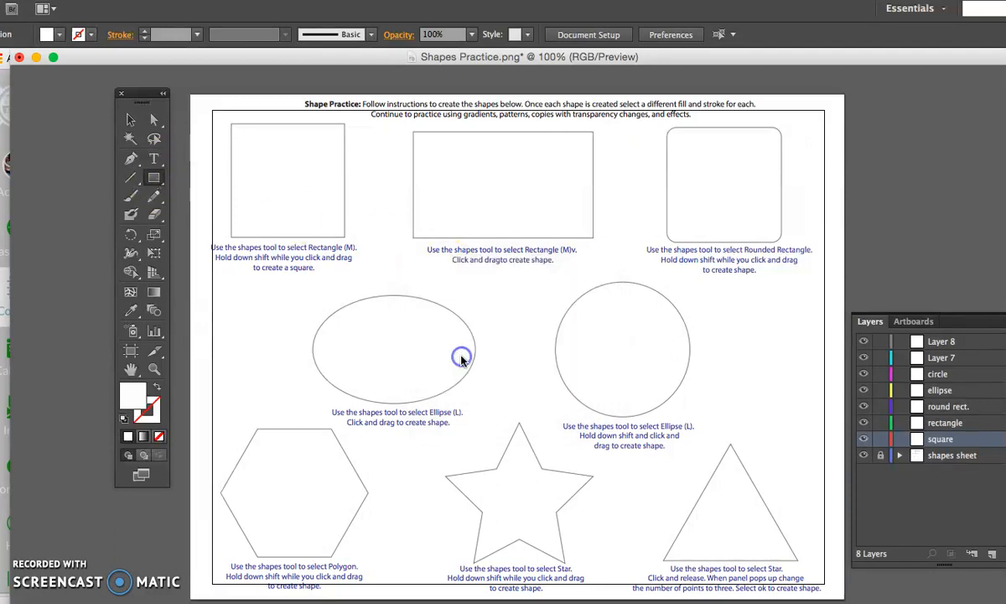
pyautogui.moveTo(159, 178); pyautogui.dragTo(317, 219)
pyautogui.moveTo(235, 193); pyautogui.dragTo(882, 150)
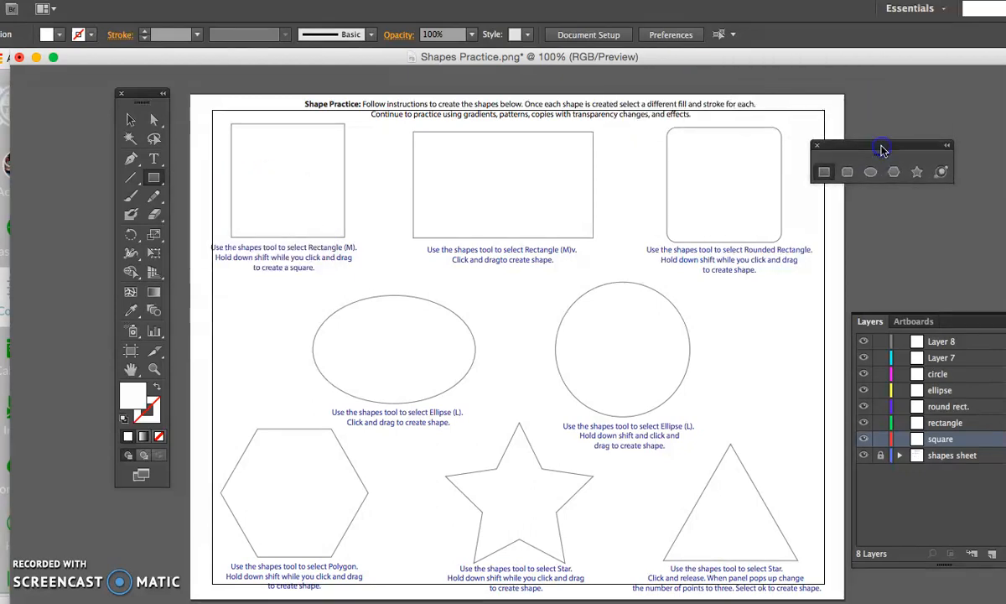
# - Draw two trial squares on the square template with the Rectangle tool, deleting each one
pyautogui.click(914, 176)
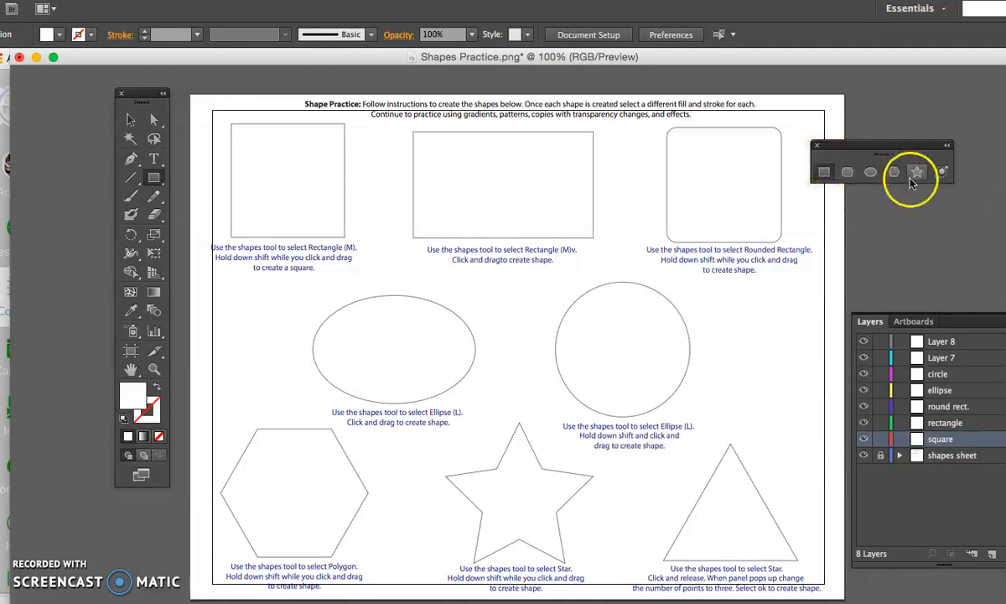
pyautogui.click(825, 173)
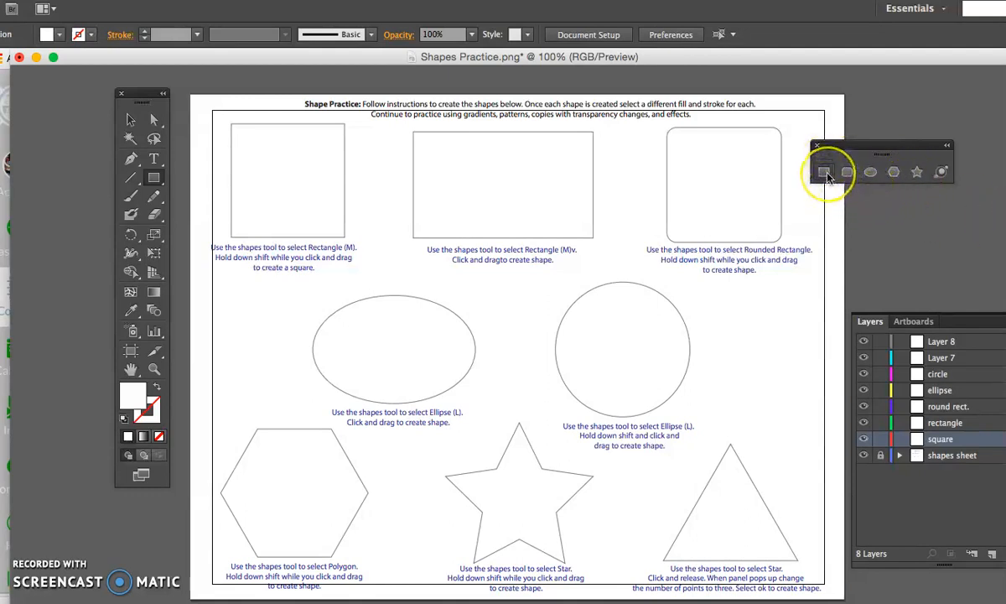
pyautogui.click(234, 126)
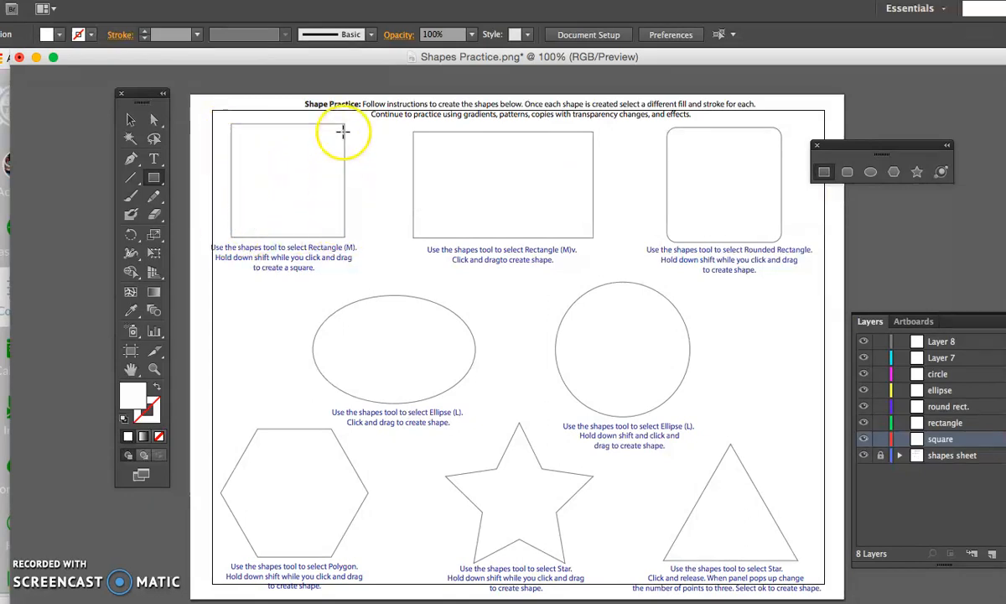
pyautogui.moveTo(233, 126); pyautogui.dragTo(344, 236)
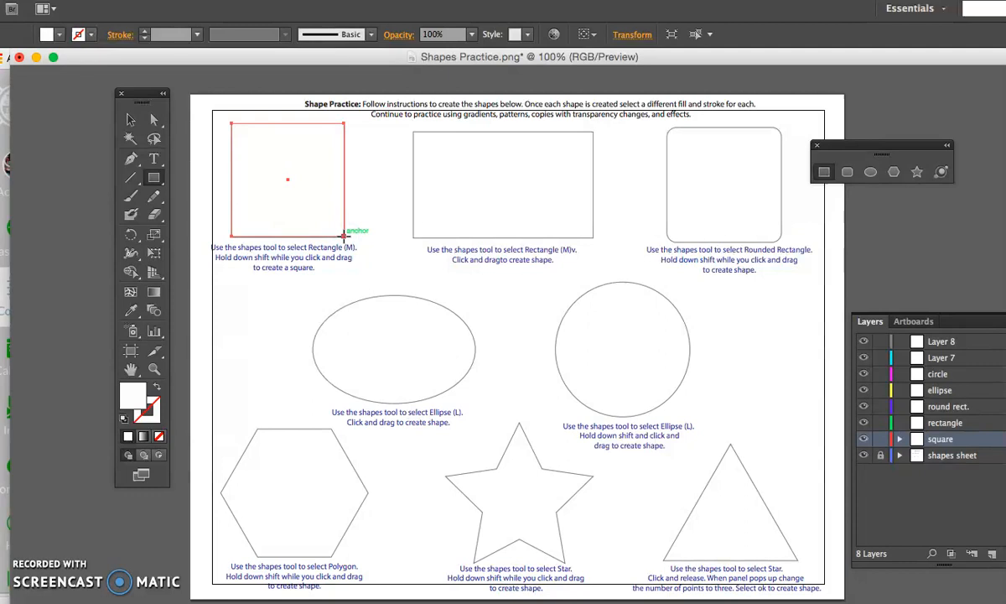
pyautogui.press('Delete')
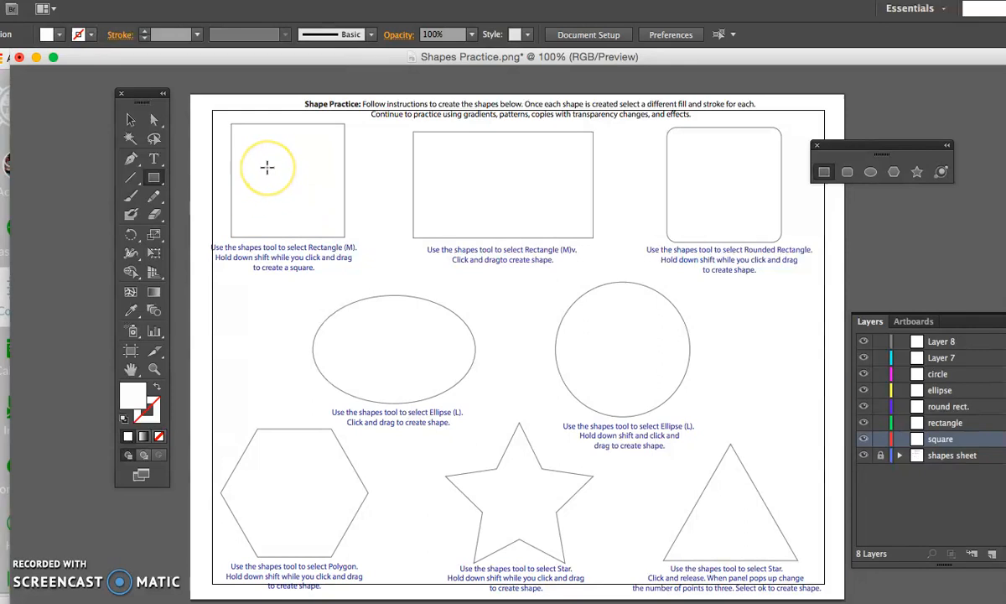
pyautogui.moveTo(262, 162)
pyautogui.mouseDown()
pyautogui.moveTo(341, 227)
pyautogui.moveTo(358, 272)
pyautogui.moveTo(405, 272)
pyautogui.moveTo(324, 211)
pyautogui.moveTo(409, 328)
pyautogui.moveTo(285, 225)
pyautogui.moveTo(278, 207)
pyautogui.moveTo(332, 299)
pyautogui.moveTo(287, 218)
pyautogui.mouseUp()
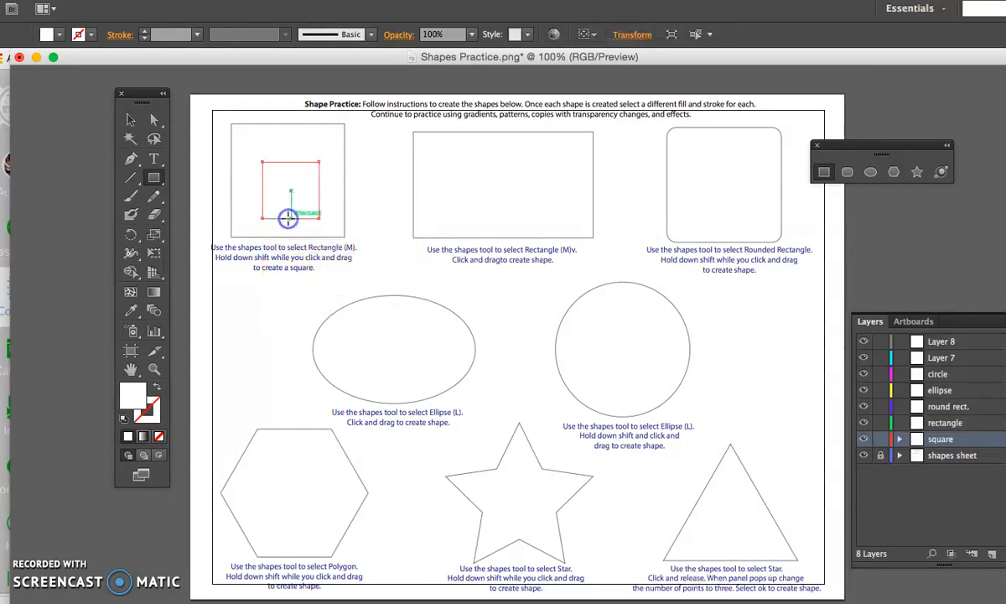
pyautogui.press('Delete')
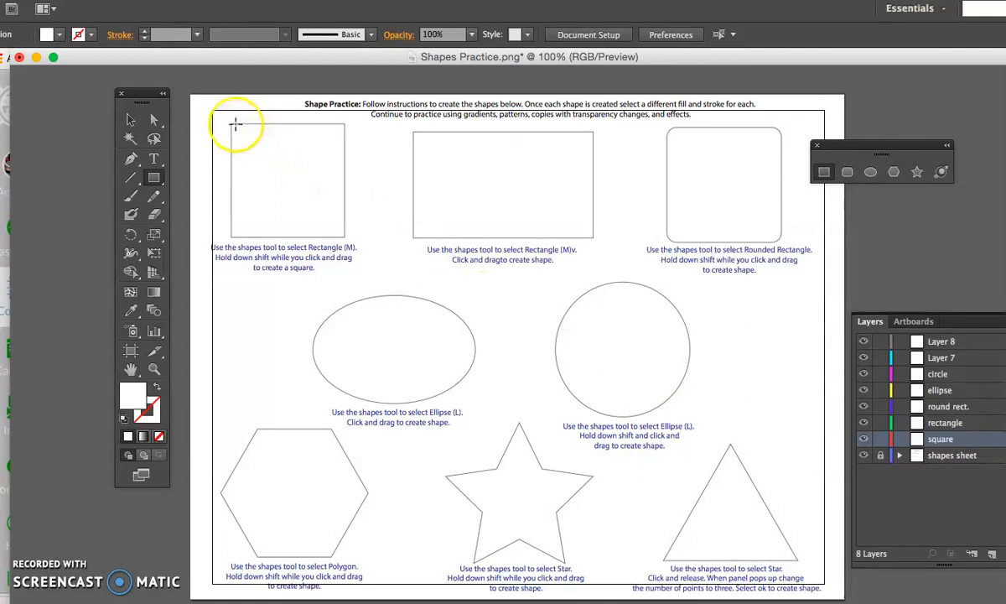
# - Draw a square over the template square's outline on the "square" layer
pyautogui.moveTo(232, 124); pyautogui.dragTo(345, 237)
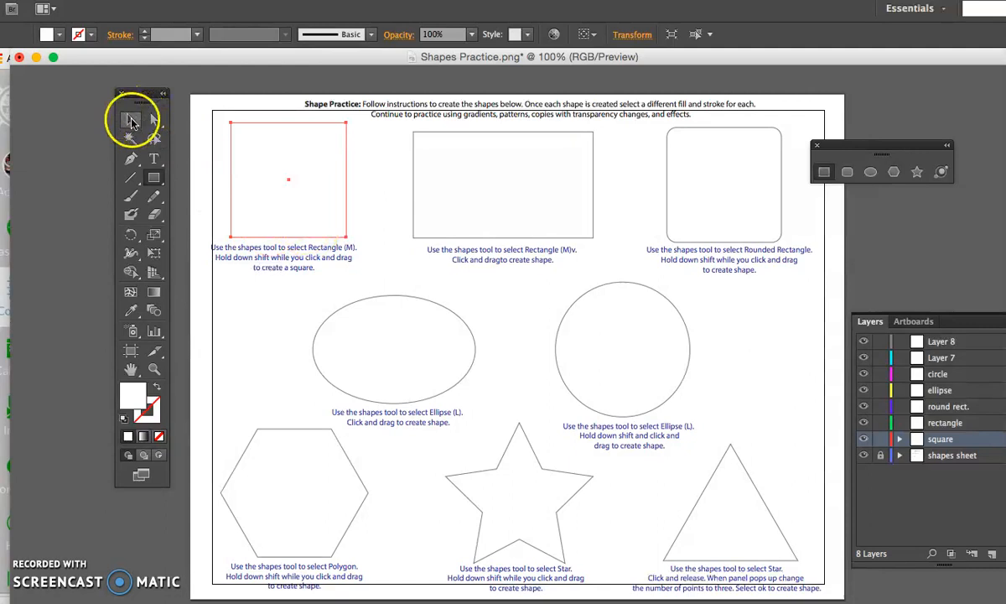
pyautogui.click(159, 414)
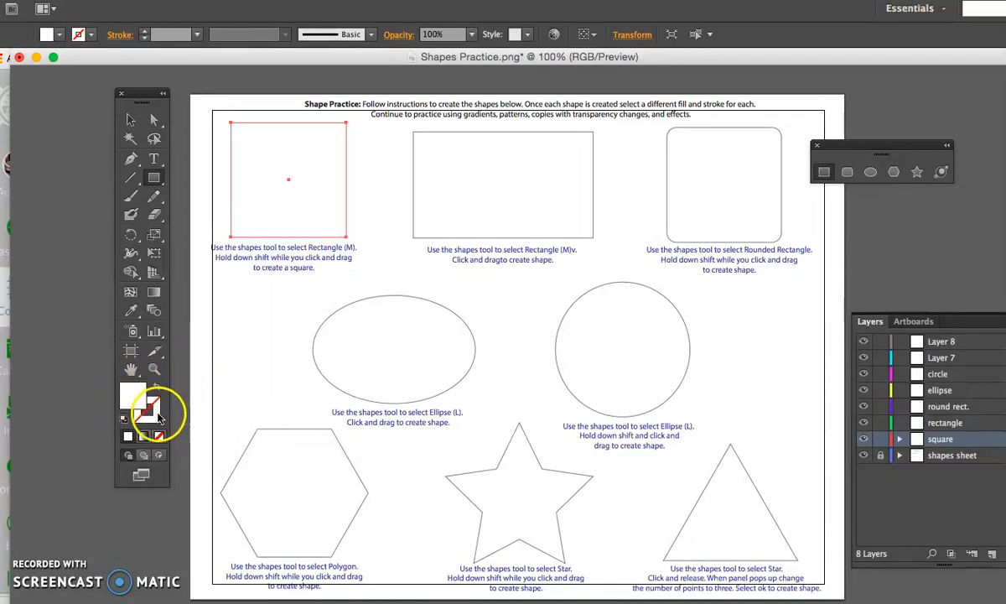
pyautogui.click(143, 389)
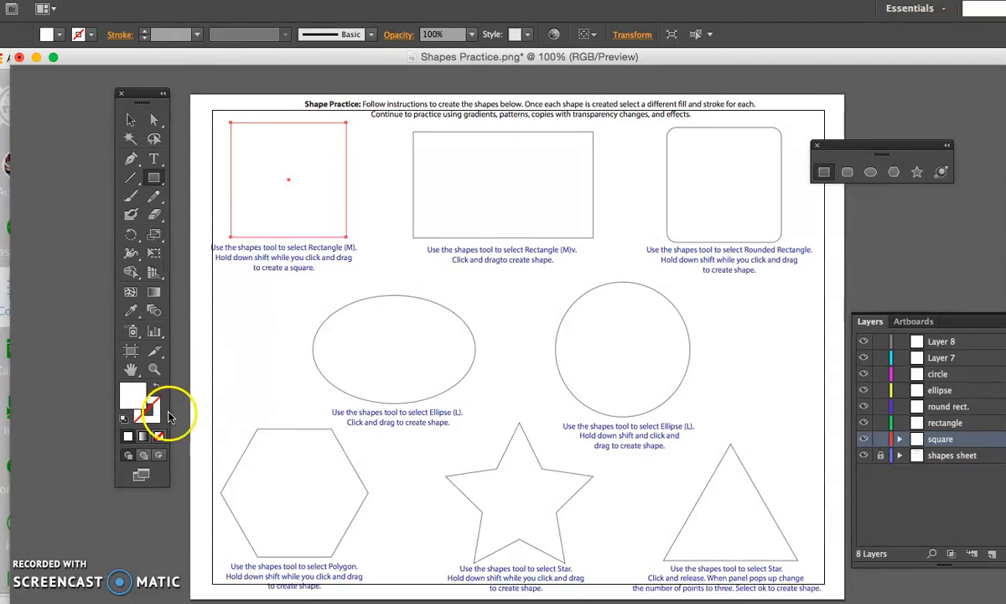
# - Move the drawn square off its template outline with the Selection tool and back over it
pyautogui.click(131, 120)
pyautogui.click(260, 131)
pyautogui.moveTo(256, 124); pyautogui.dragTo(283, 155)
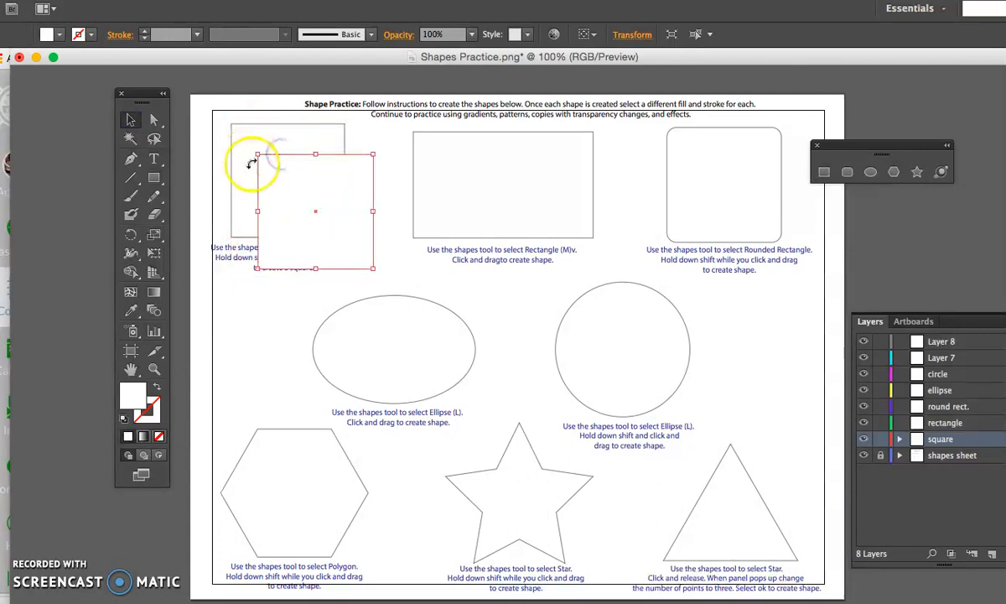
pyautogui.click(898, 440)
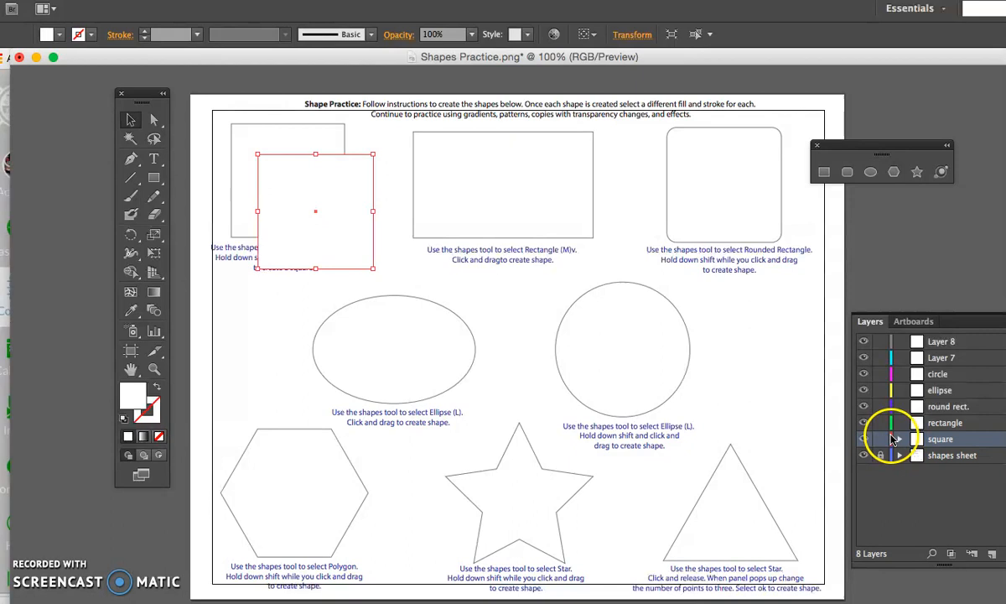
pyautogui.moveTo(339, 156); pyautogui.dragTo(315, 128)
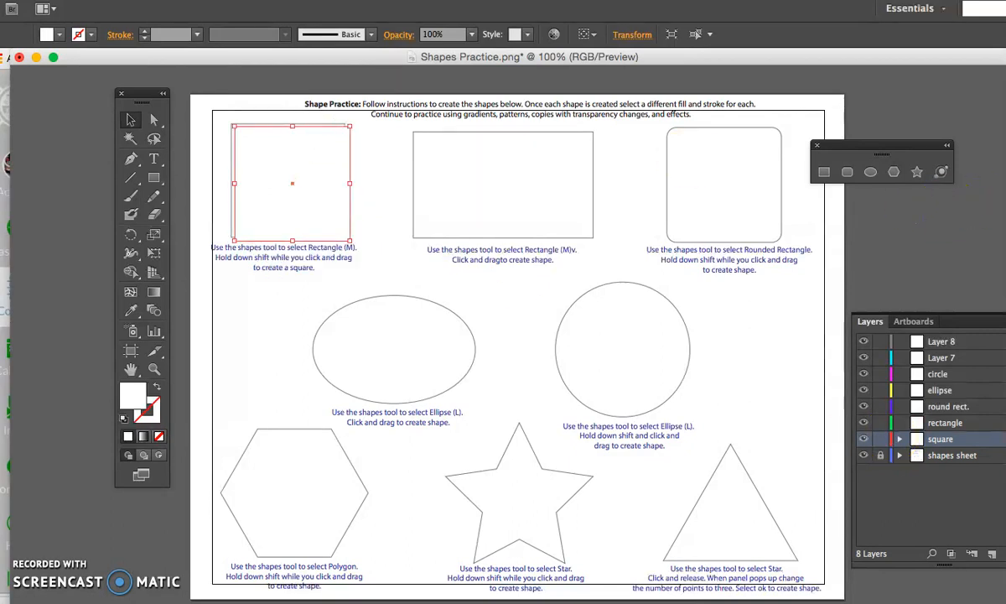
# - Float the collapsed panel dock beside the worksheet and detach Swatches from it, placing it below the rounded rectangle
pyautogui.moveTo(1005, 50); pyautogui.dragTo(981, 74)
pyautogui.click(982, 351)
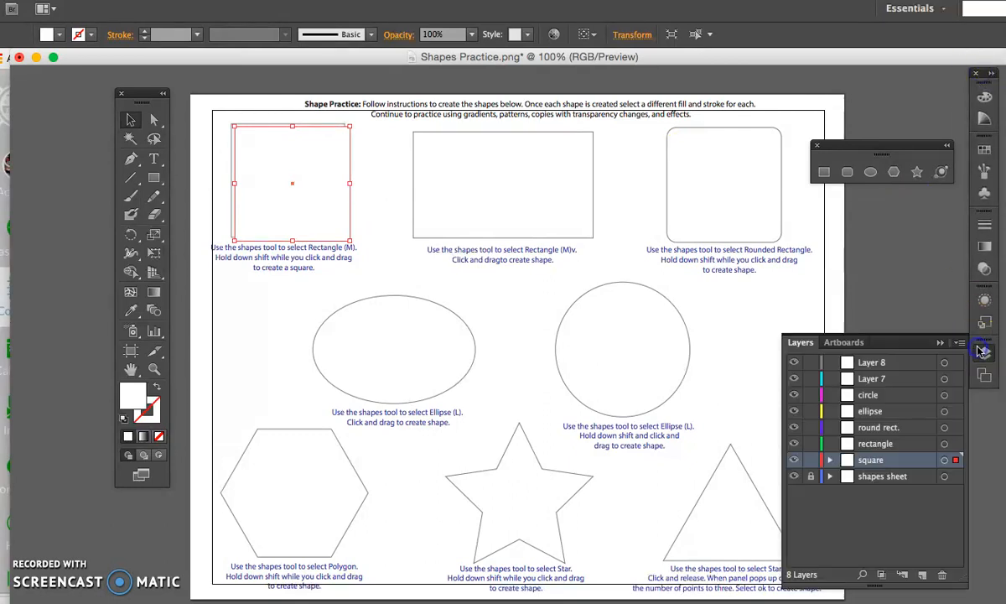
pyautogui.click(984, 149)
pyautogui.moveTo(804, 138)
pyautogui.mouseDown()
pyautogui.moveTo(753, 205)
pyautogui.moveTo(761, 261)
pyautogui.mouseUp()
pyautogui.click(939, 139)
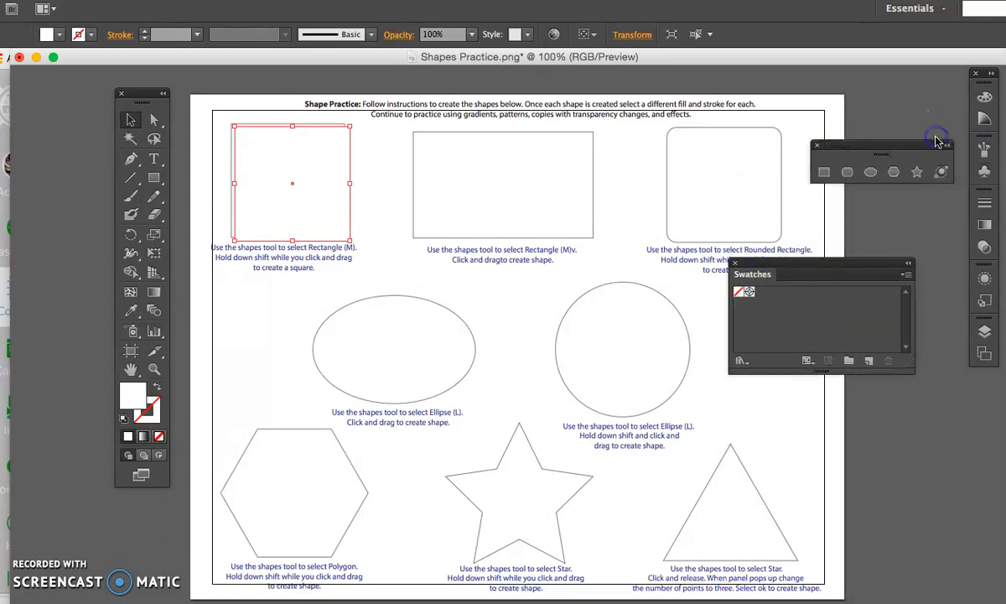
# - Detach the Layers panel from the dock and place it directly below Swatches
pyautogui.click(985, 332)
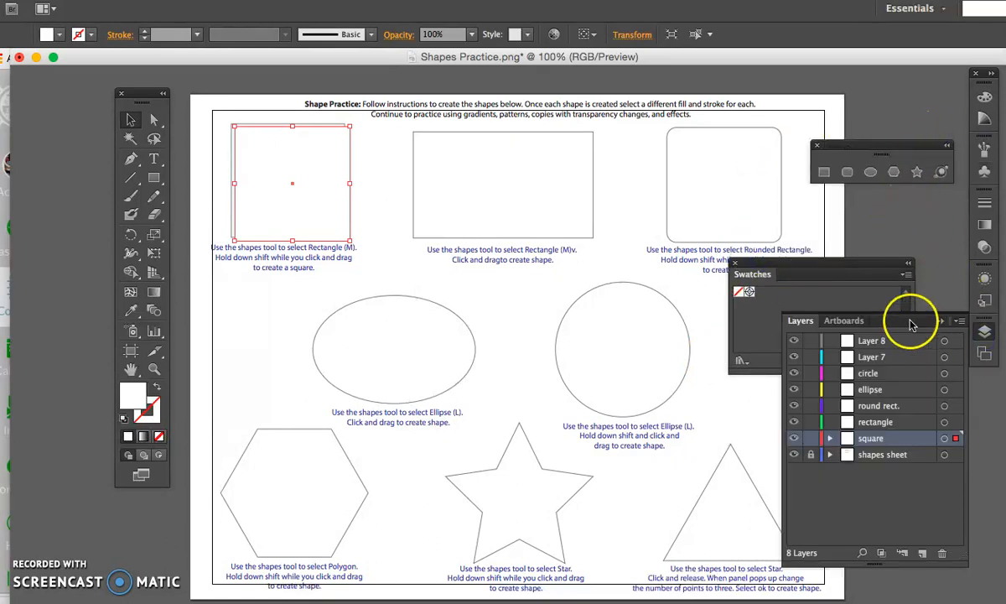
pyautogui.moveTo(935, 323); pyautogui.dragTo(926, 416)
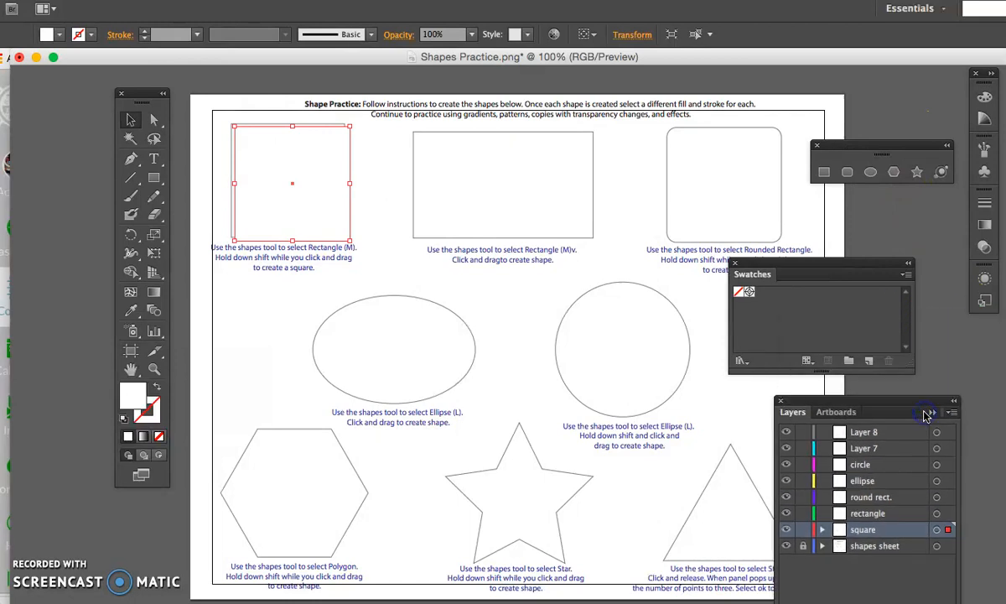
pyautogui.click(763, 267)
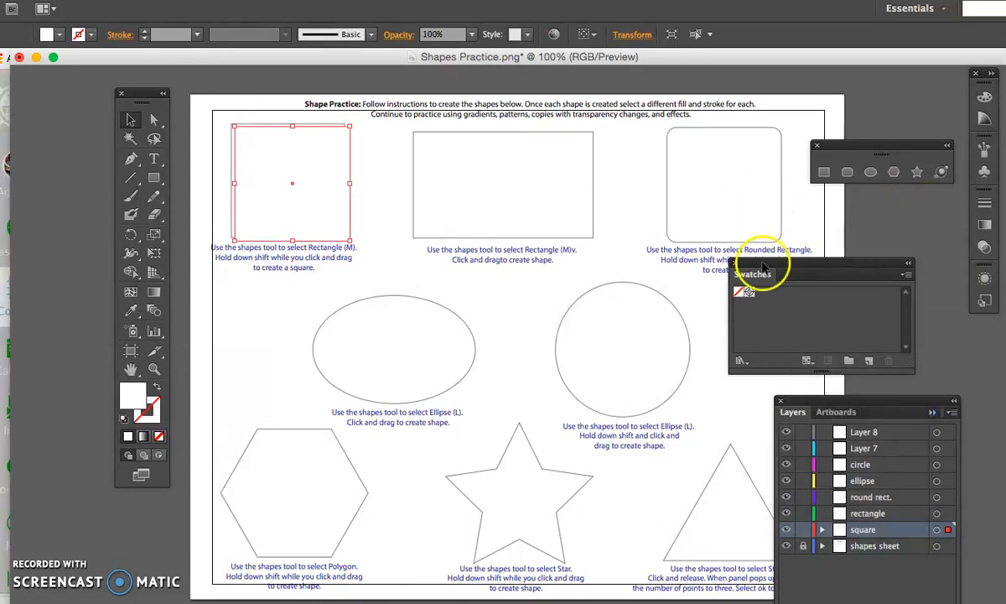
pyautogui.click(941, 10)
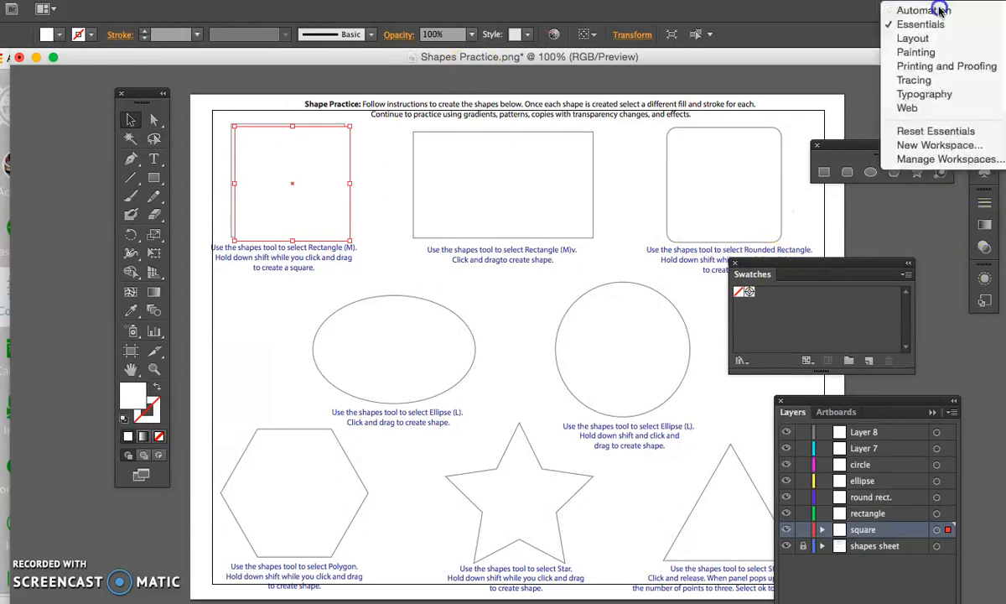
pyautogui.click(939, 132)
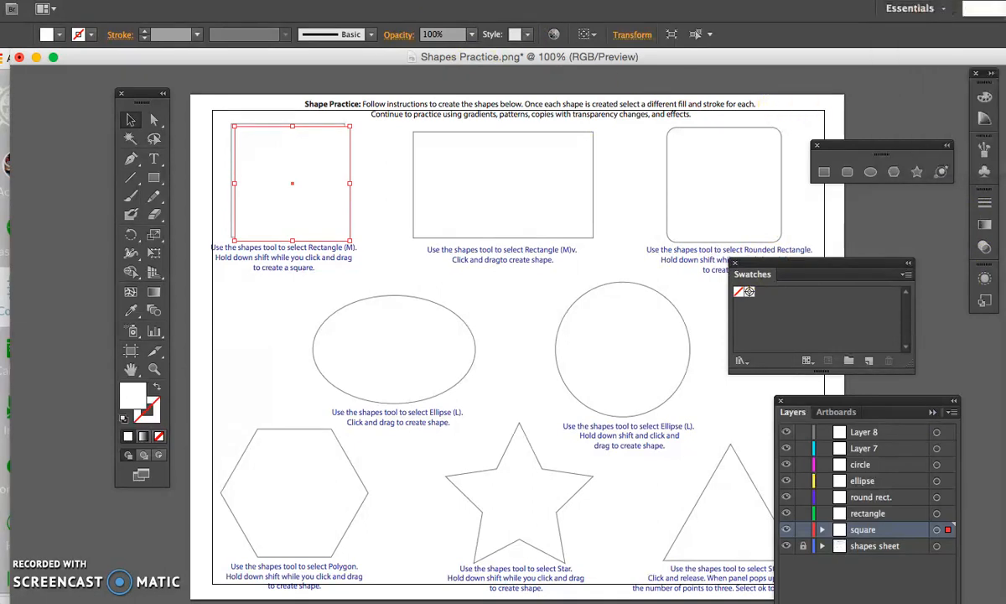
pyautogui.click(351, 0)
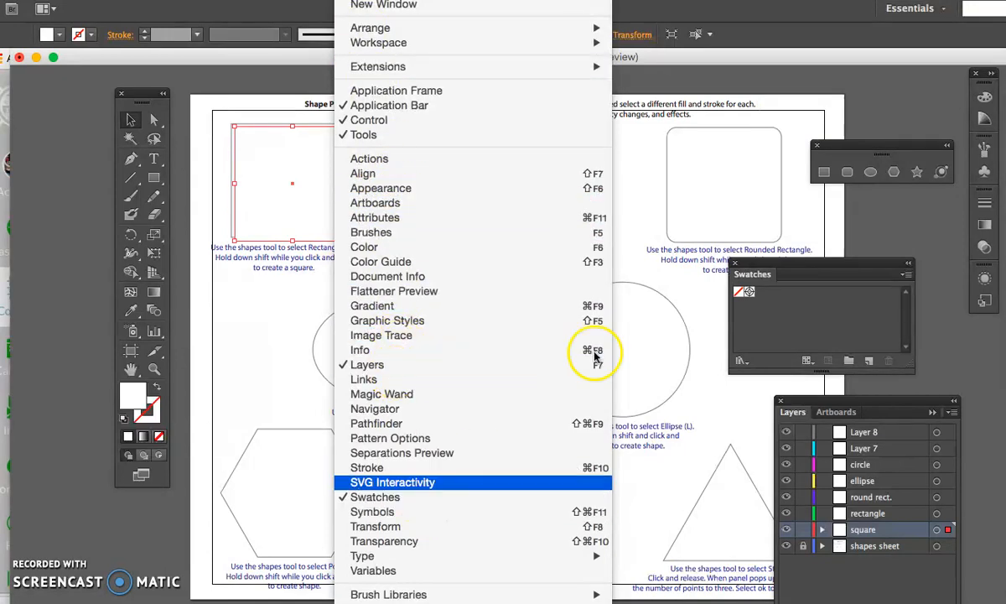
pyautogui.click(657, 186)
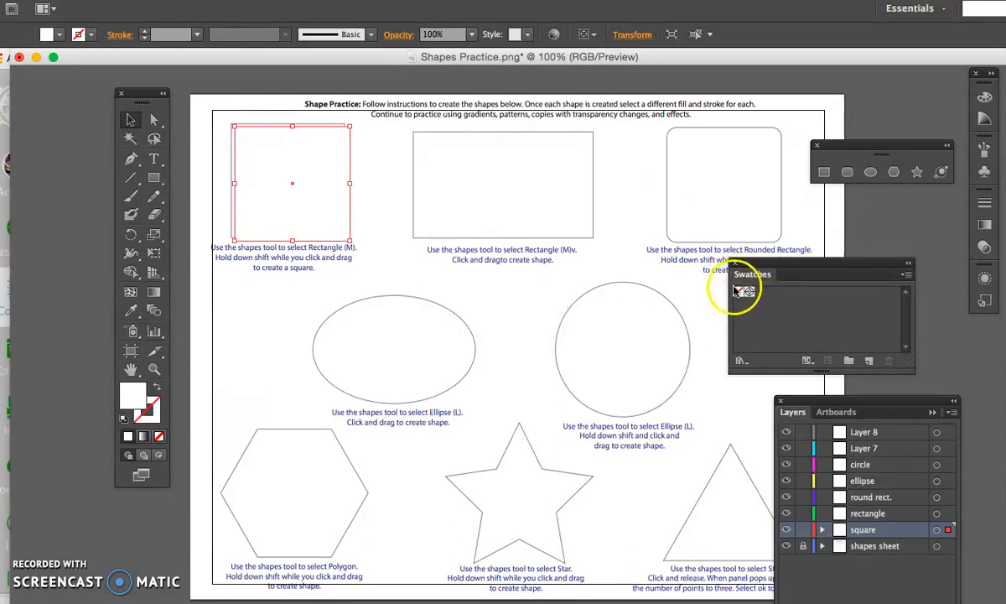
pyautogui.click(741, 361)
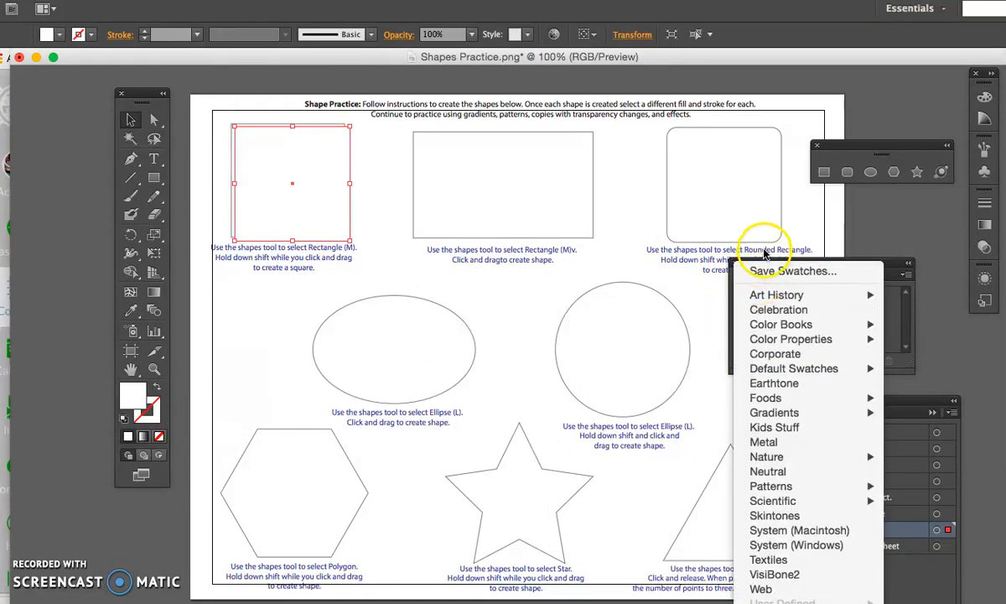
pyautogui.click(722, 249)
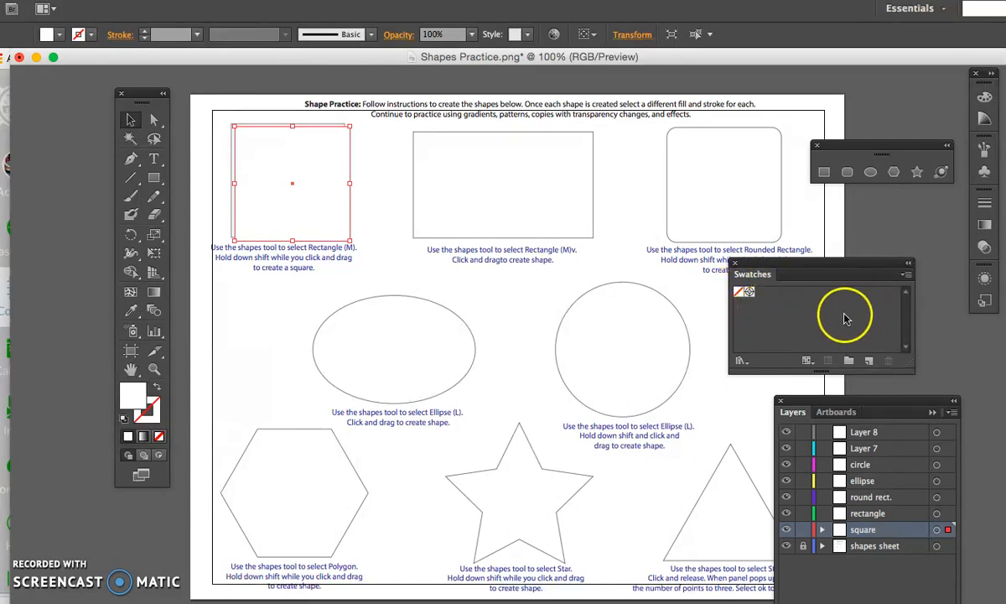
# - Examine the swatches through the different swatch-kind filters and return to showing all swatches
pyautogui.click(807, 361)
pyautogui.click(815, 377)
pyautogui.click(810, 362)
pyautogui.click(816, 386)
pyautogui.click(809, 361)
pyautogui.click(821, 417)
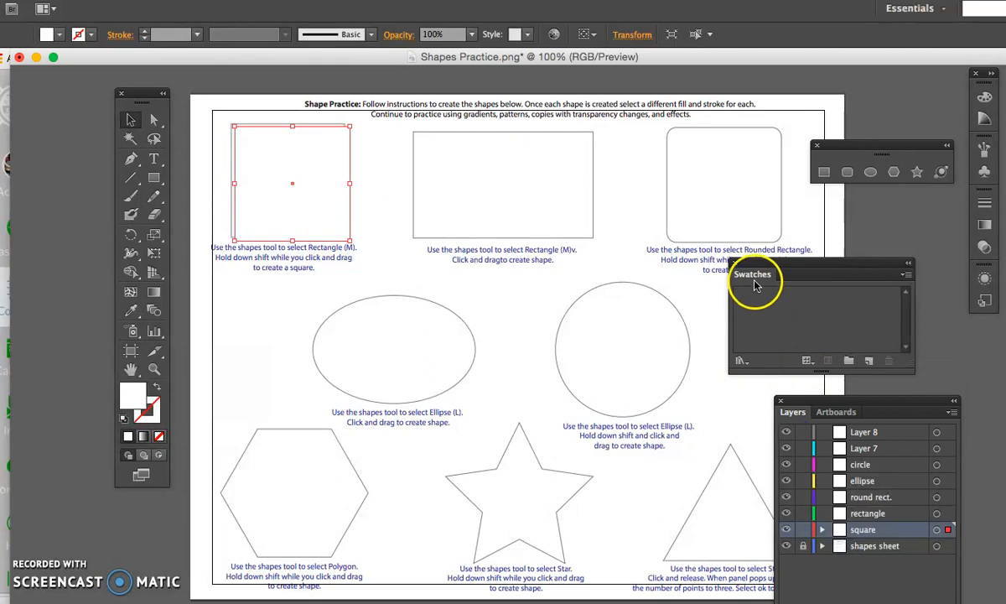
pyautogui.click(805, 362)
pyautogui.click(810, 374)
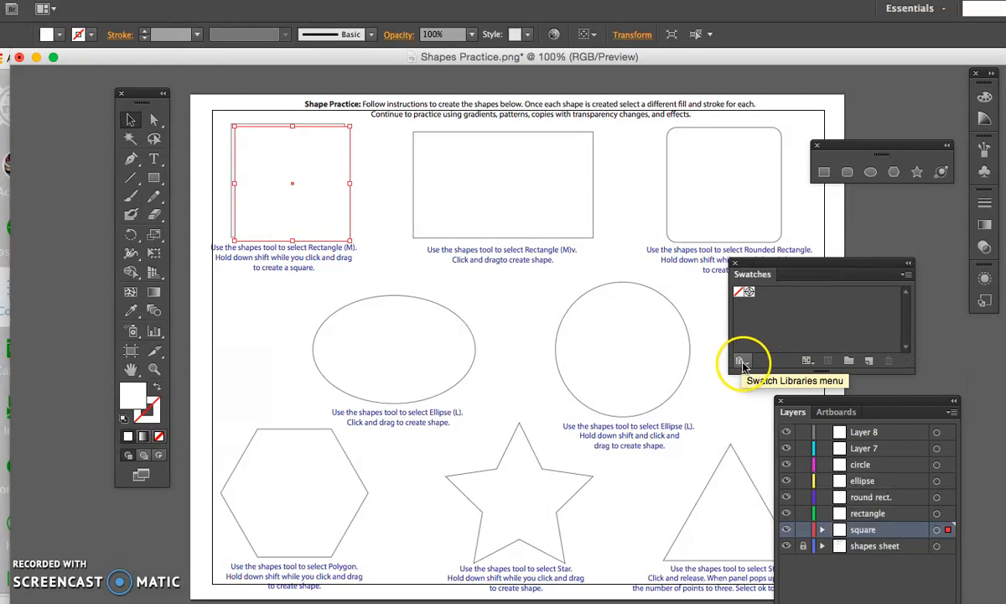
# - Open the HKS N color book as a swatch library, enlarge its panel and move it lower on the worksheet
pyautogui.click(740, 361)
pyautogui.moveTo(751, 298)
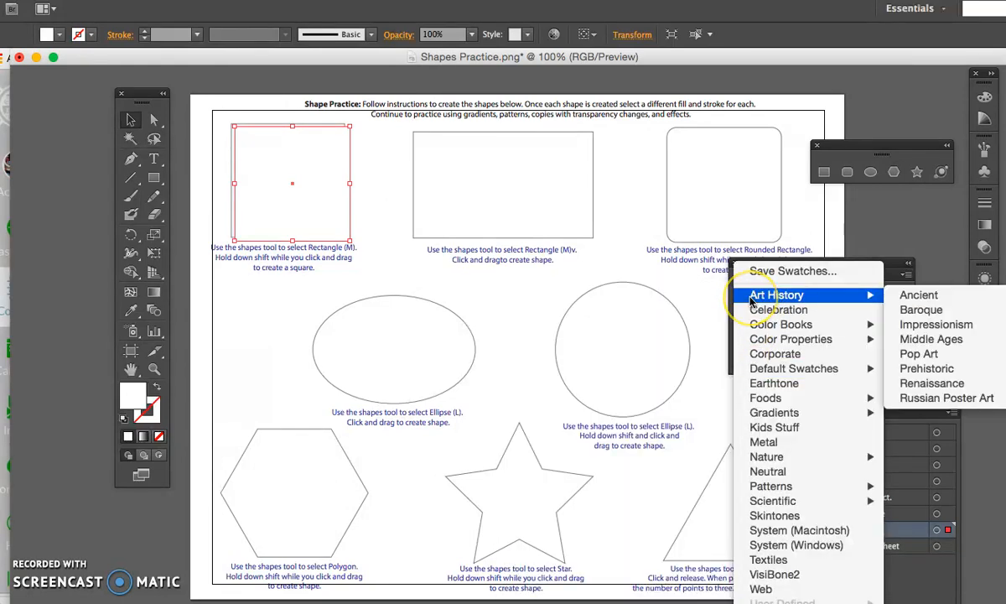
pyautogui.moveTo(753, 331)
pyautogui.click(589, 407)
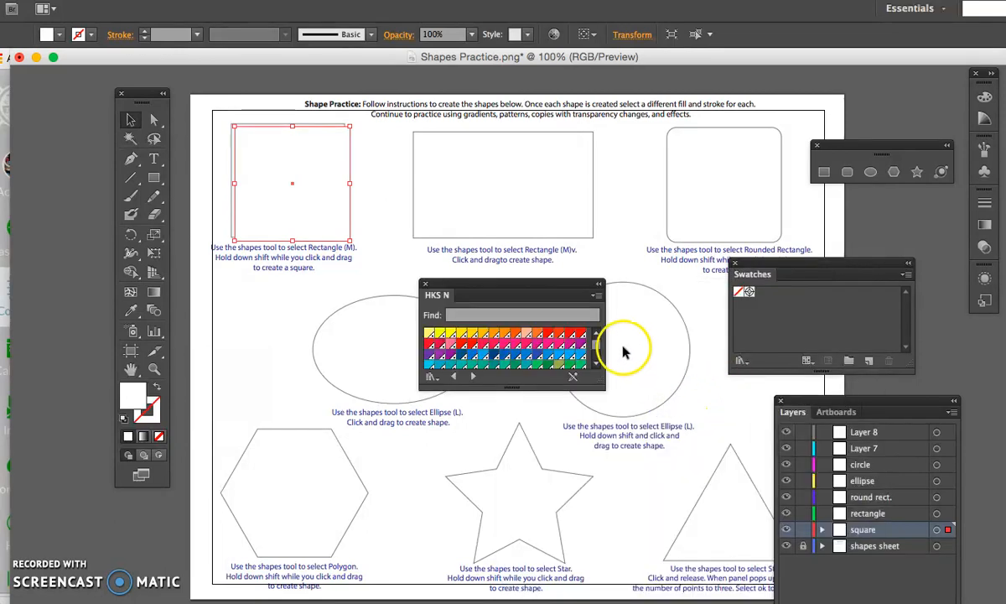
pyautogui.moveTo(596, 388); pyautogui.dragTo(677, 512)
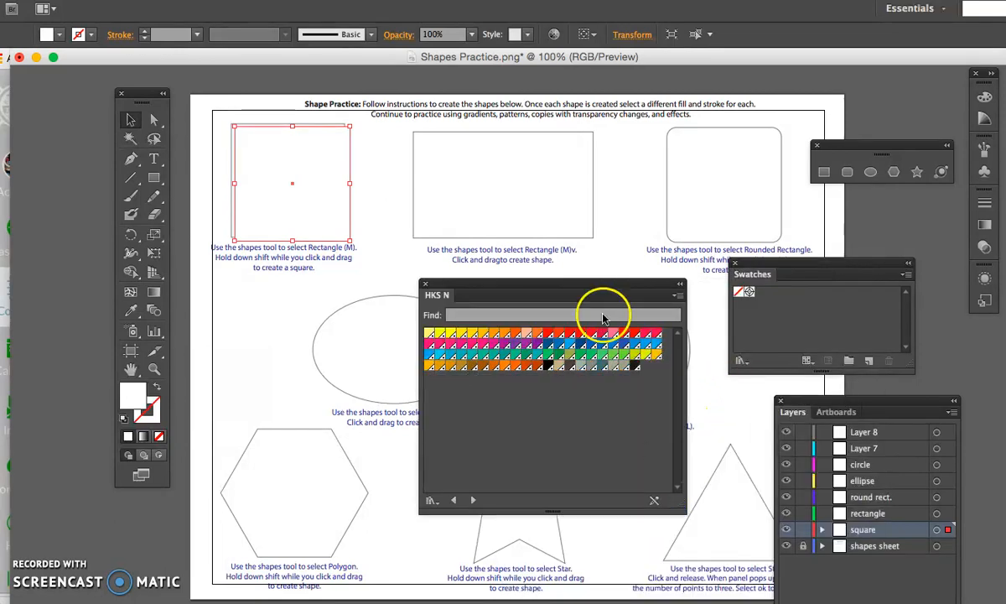
pyautogui.moveTo(585, 284); pyautogui.dragTo(634, 352)
# - Open the PANTONE+ Color Bridge Uncoated color book, move its panel up and enlarge it to show more colors
pyautogui.click(741, 361)
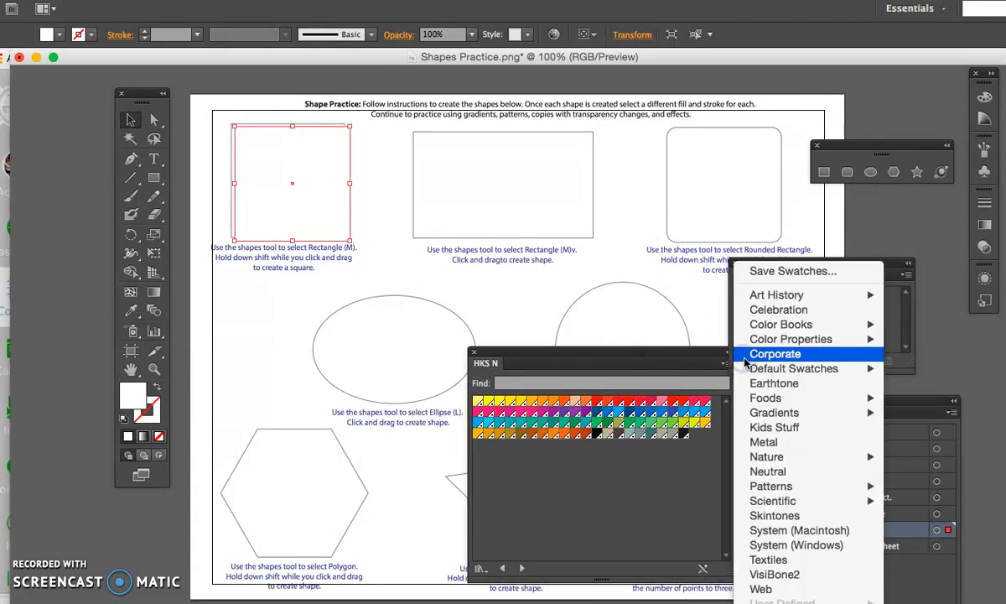
pyautogui.click(757, 327)
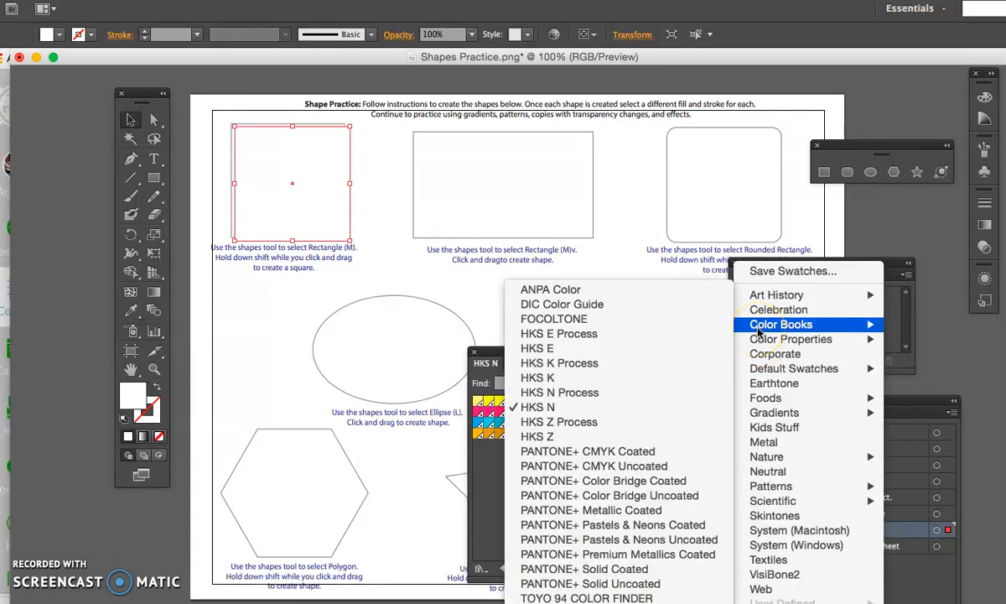
pyautogui.click(627, 500)
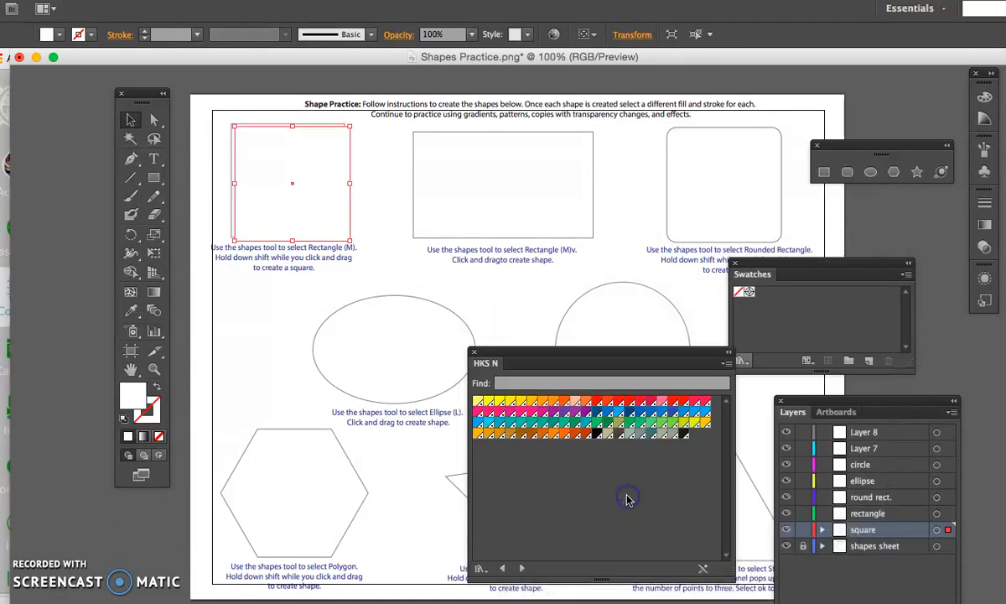
pyautogui.moveTo(608, 354); pyautogui.dragTo(472, 238)
pyautogui.moveTo(622, 461); pyautogui.dragTo(683, 587)
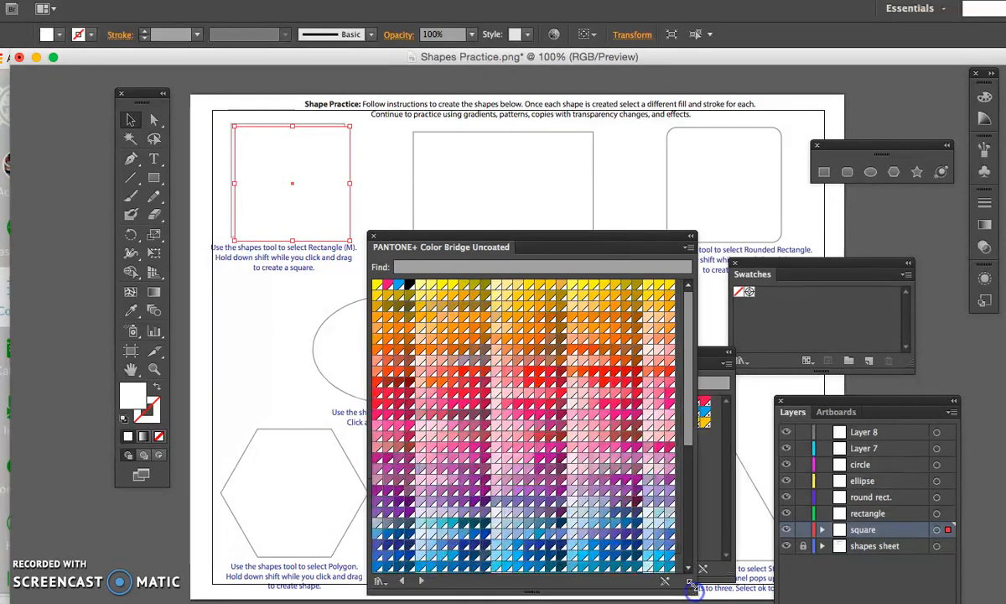
# - Add plum, orange, brown, red, coral, blue, periwinkle and mauve from PANTONE+ Color Bridge Uncoated to Swatches, and close both color books
pyautogui.click(637, 501)
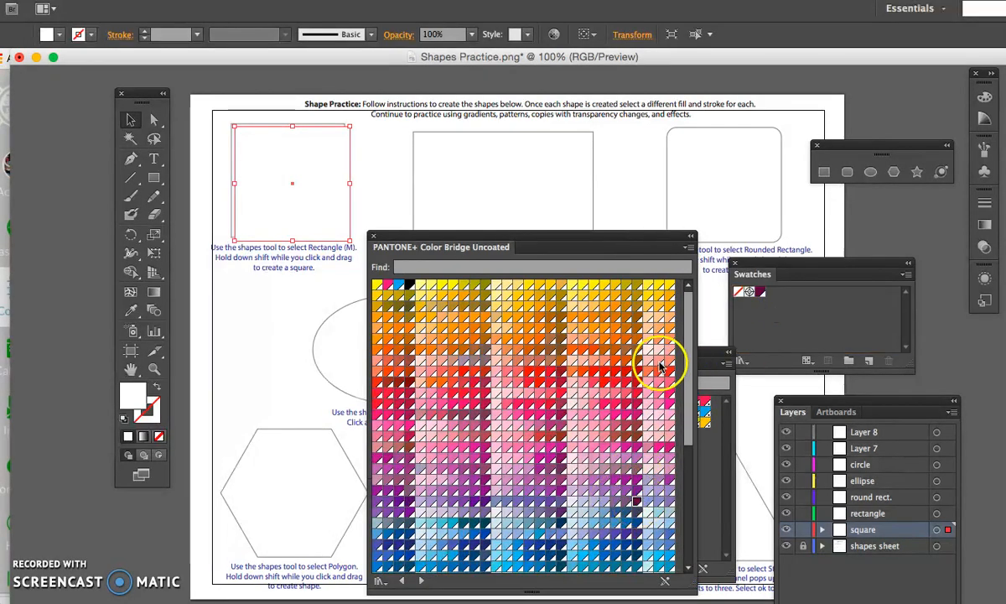
pyautogui.moveTo(647, 373); pyautogui.dragTo(728, 307)
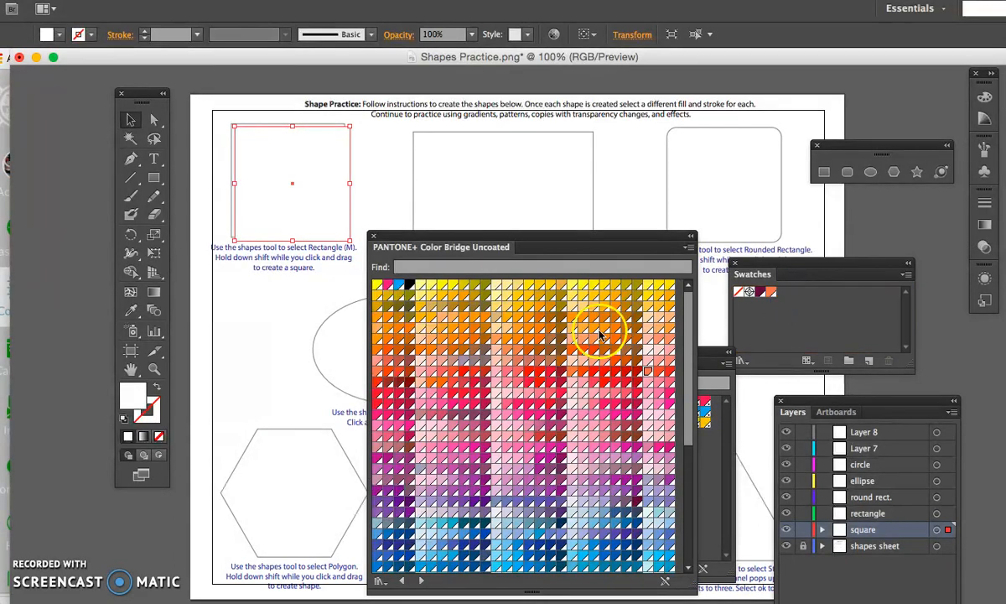
pyautogui.moveTo(633, 327); pyautogui.dragTo(795, 294)
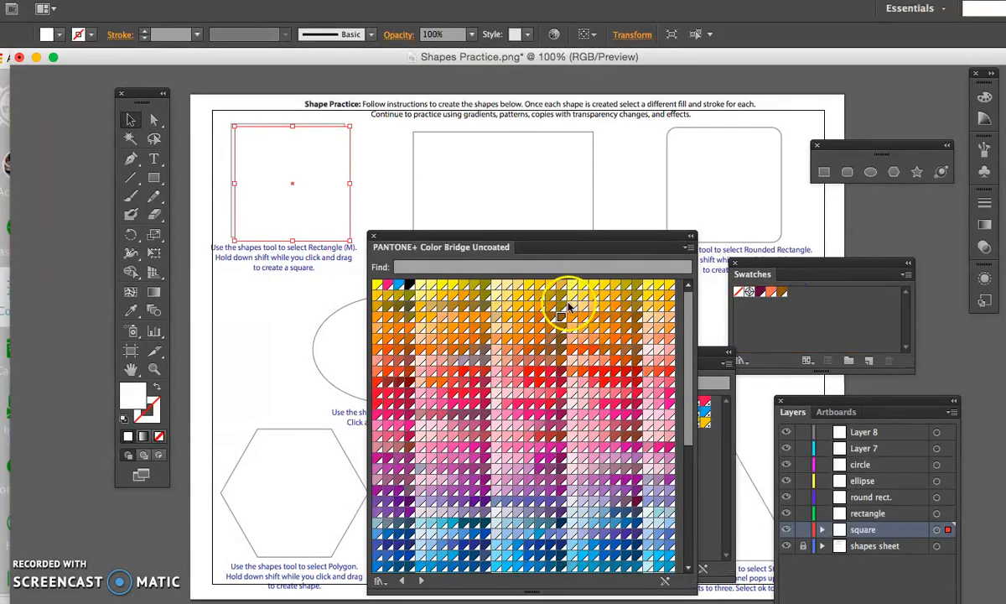
pyautogui.moveTo(594, 373); pyautogui.dragTo(795, 293)
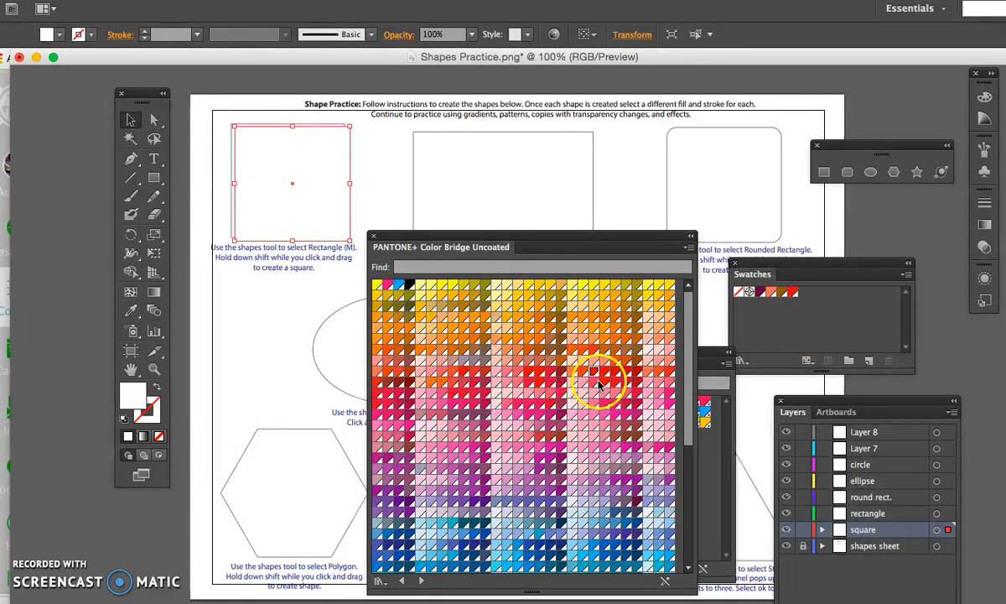
pyautogui.moveTo(714, 355); pyautogui.dragTo(804, 294)
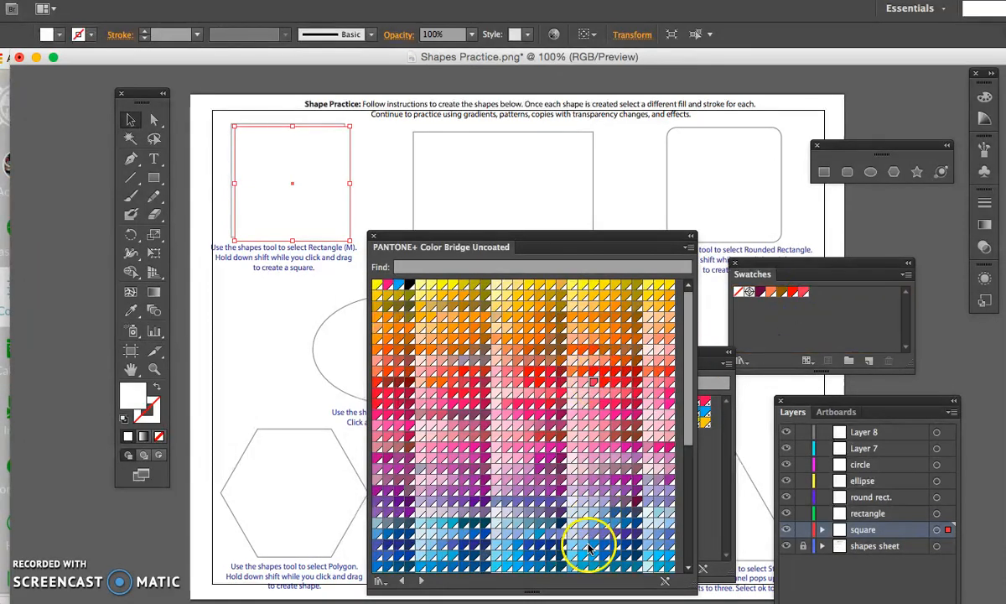
pyautogui.moveTo(596, 547); pyautogui.dragTo(825, 288)
pyautogui.moveTo(824, 303); pyautogui.dragTo(822, 300)
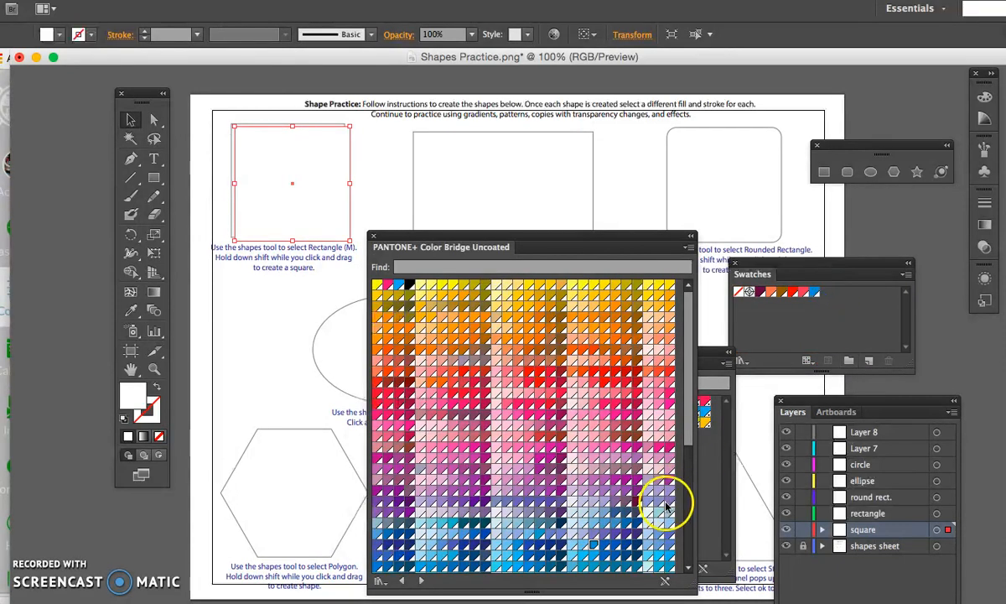
pyautogui.moveTo(820, 360); pyautogui.dragTo(898, 322)
pyautogui.moveTo(453, 411); pyautogui.dragTo(803, 313)
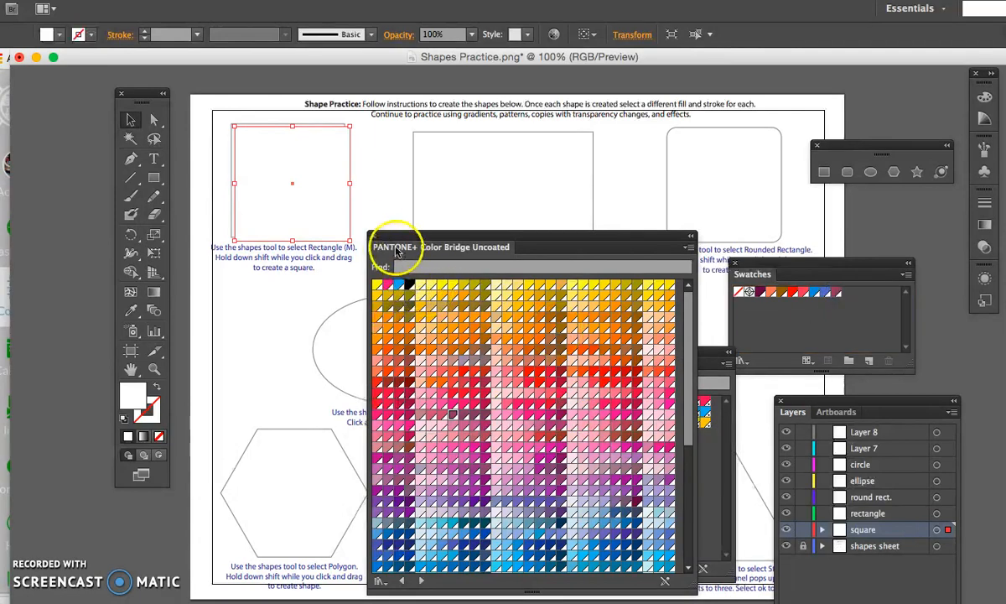
pyautogui.click(374, 235)
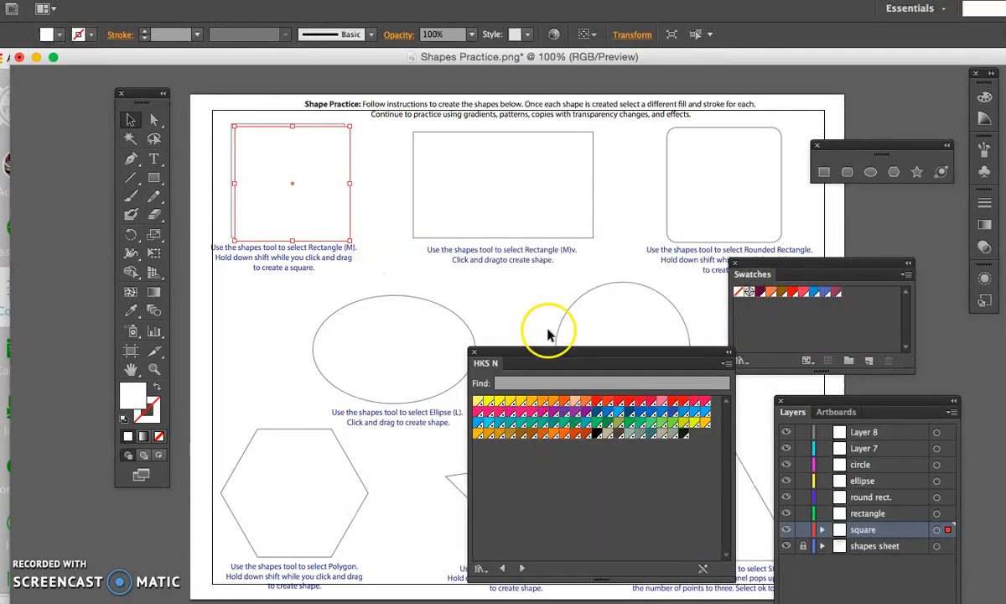
pyautogui.click(474, 351)
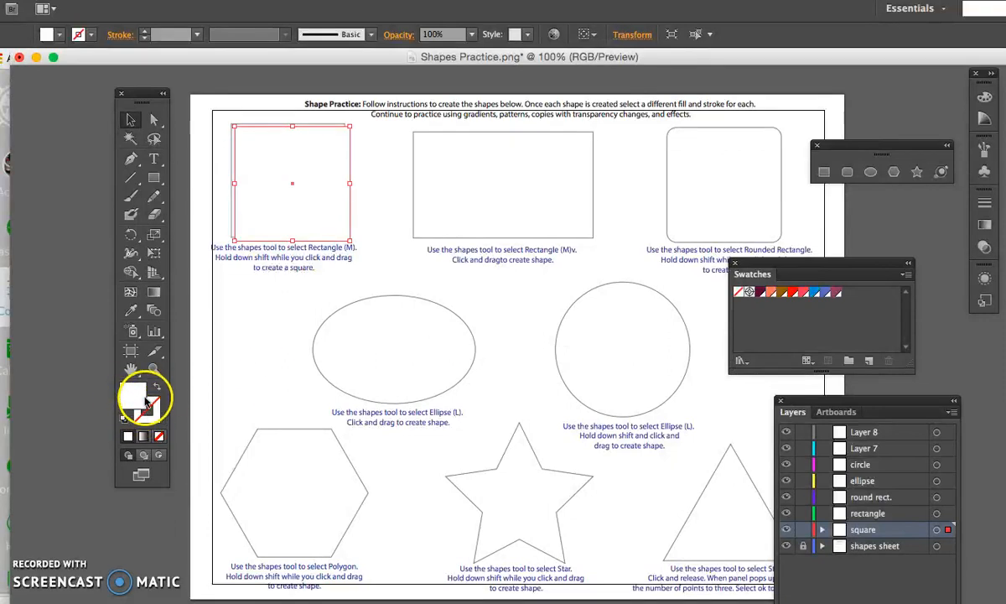
# - Fill the square with a blue-violet chosen in the Color Picker and shift it slightly below its template outline
pyautogui.click(137, 396)
pyautogui.doubleClick(137, 395)
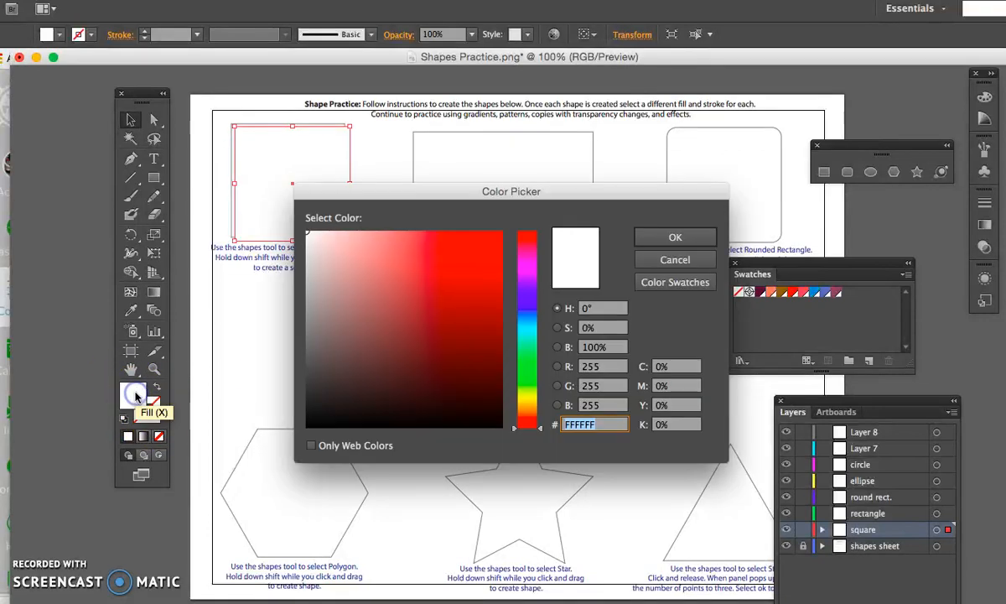
pyautogui.moveTo(522, 445); pyautogui.dragTo(526, 297)
pyautogui.click(462, 262)
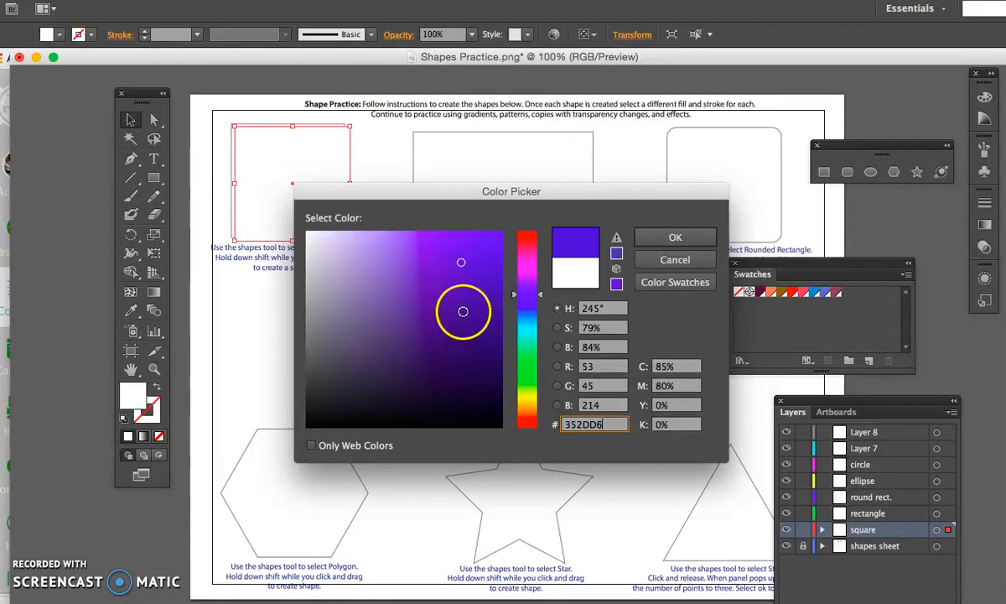
pyautogui.click(651, 242)
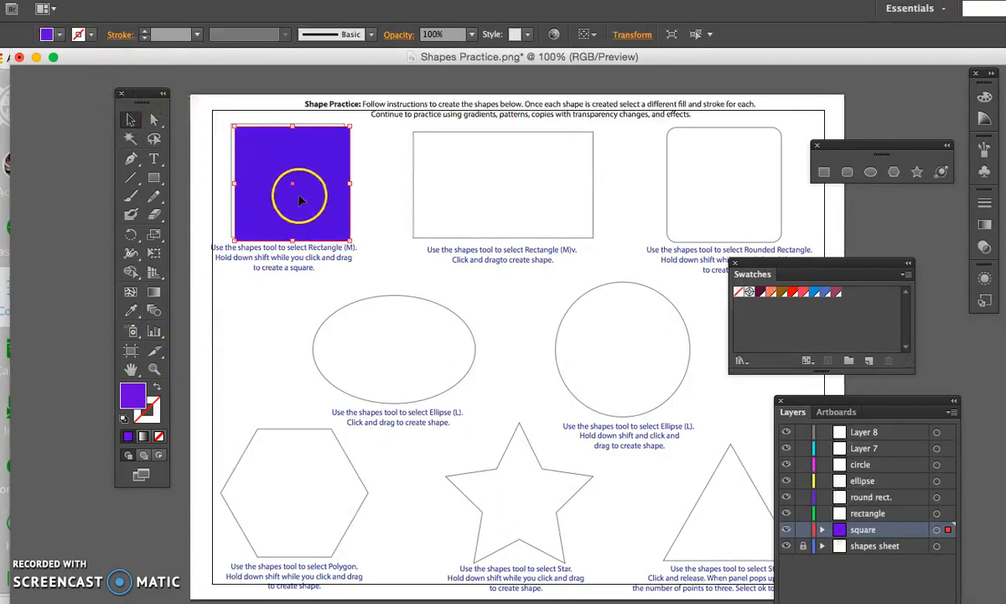
pyautogui.moveTo(278, 128); pyautogui.dragTo(281, 145)
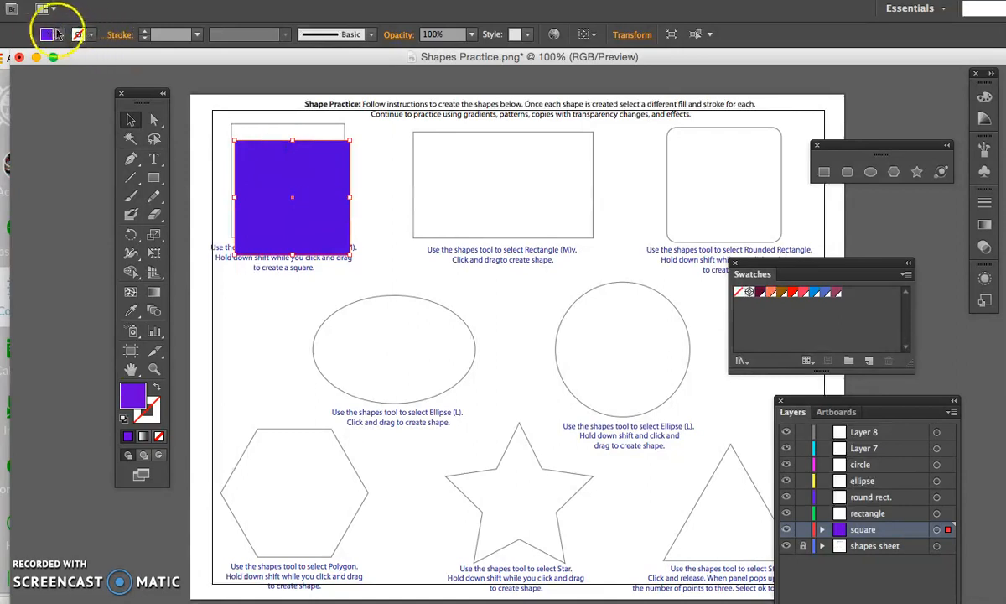
# - Apply the red swatch as the square's stroke color
pyautogui.click(60, 35)
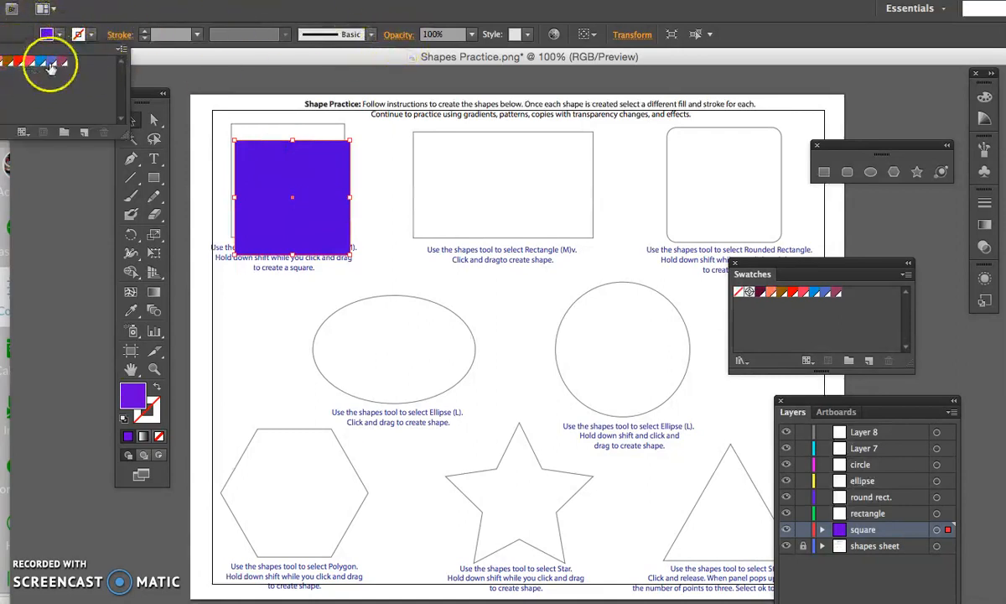
pyautogui.click(93, 35)
pyautogui.click(94, 35)
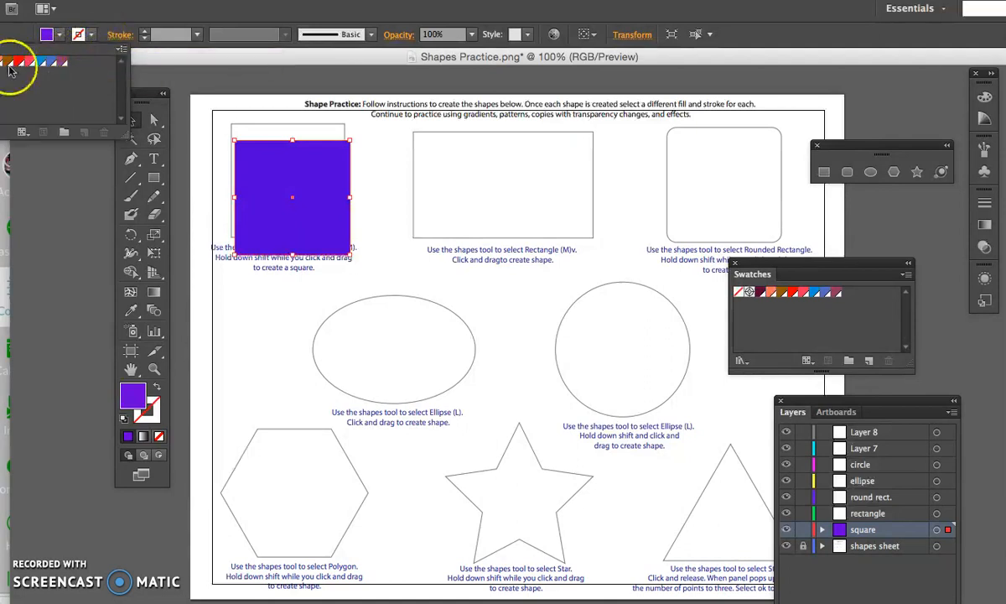
pyautogui.click(60, 35)
pyautogui.click(61, 35)
pyautogui.click(92, 36)
pyautogui.click(92, 37)
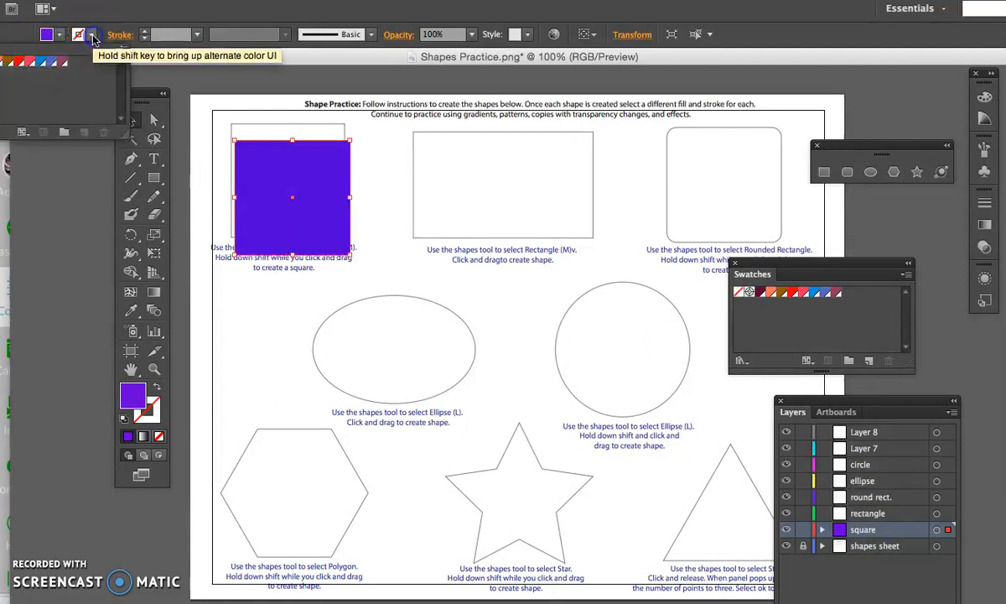
pyautogui.click(92, 37)
pyautogui.click(92, 37)
pyautogui.click(63, 64)
pyautogui.click(20, 62)
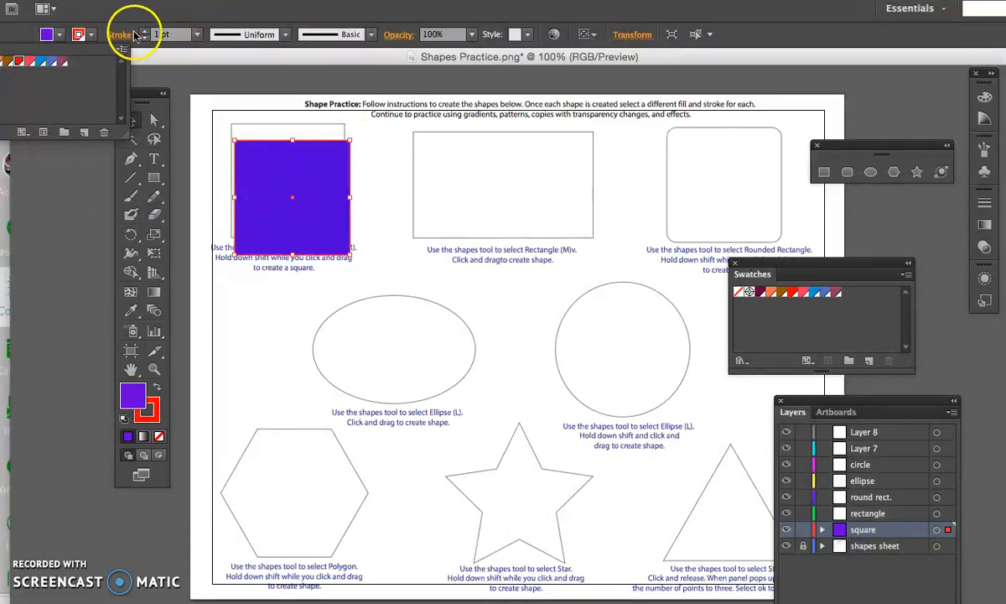
# - Try stroke weights of 8 pt and 60 pt on the square and settle on 5 pt
pyautogui.click(196, 35)
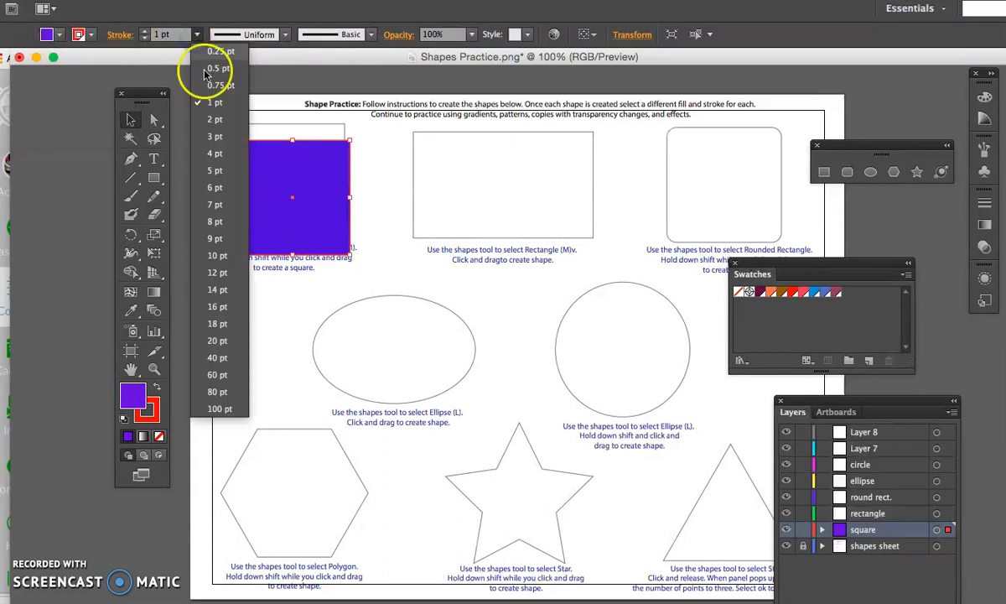
pyautogui.click(216, 223)
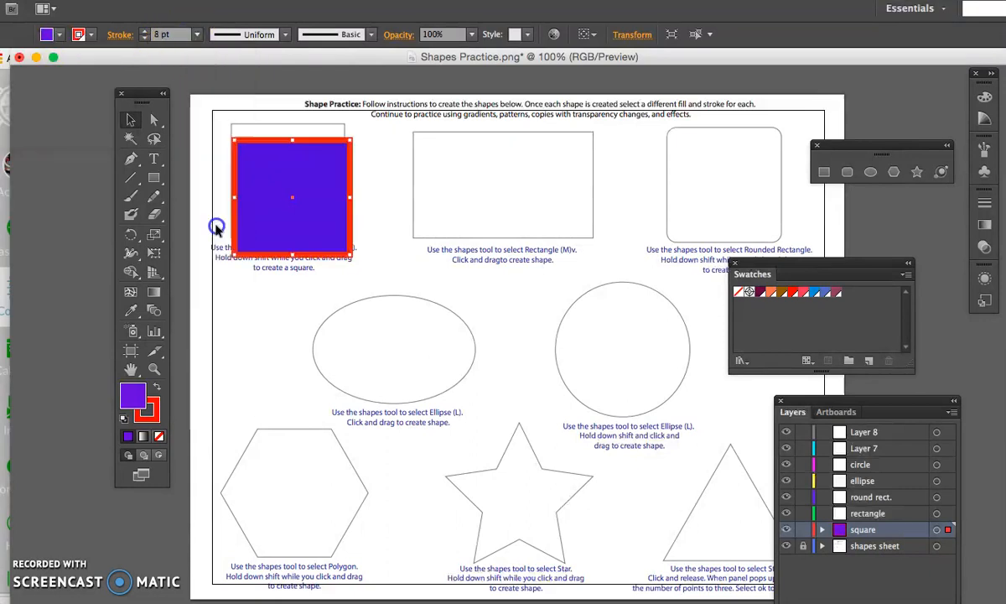
pyautogui.click(196, 35)
pyautogui.click(218, 320)
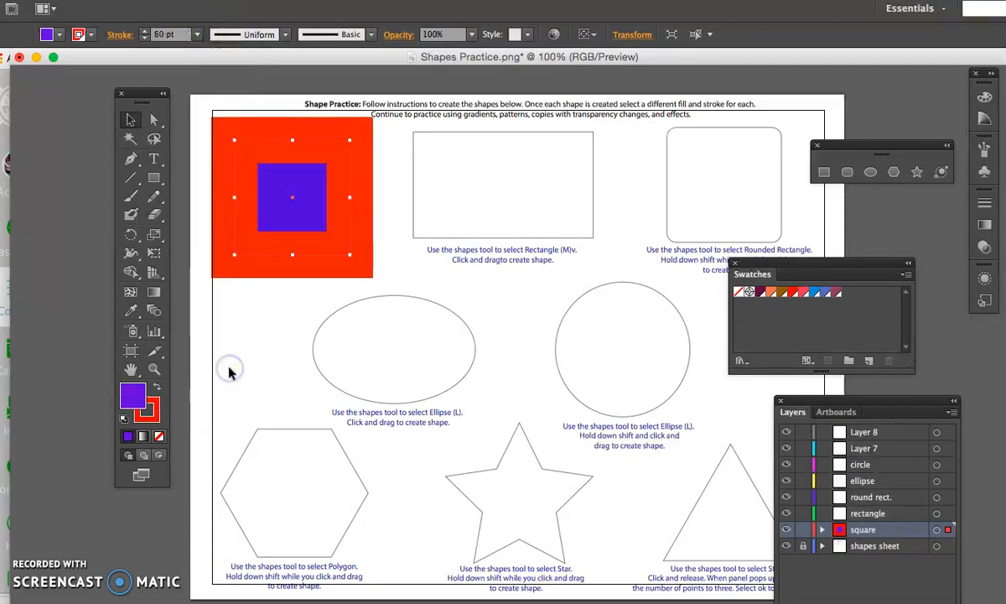
pyautogui.click(196, 35)
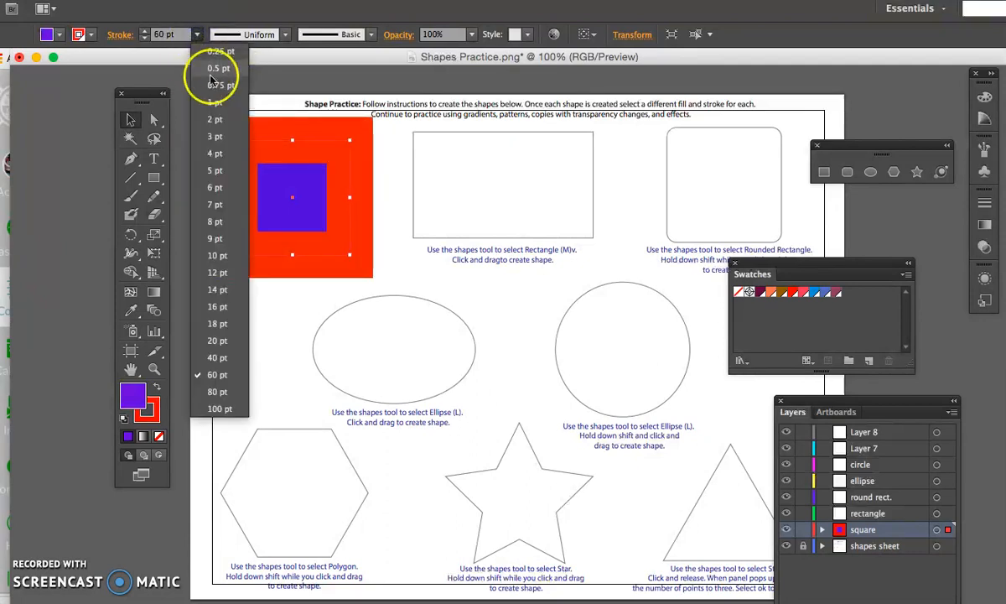
pyautogui.click(216, 171)
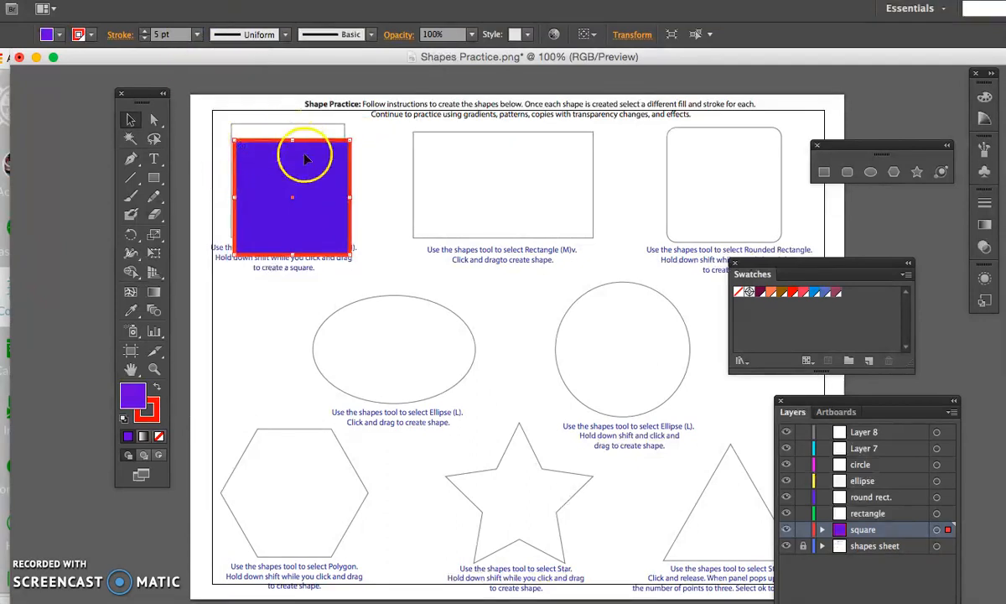
# - Compare Width Profile 2 and Width Profile 4 on the square's stroke and settle on Width Profile 2
pyautogui.click(285, 35)
pyautogui.click(271, 86)
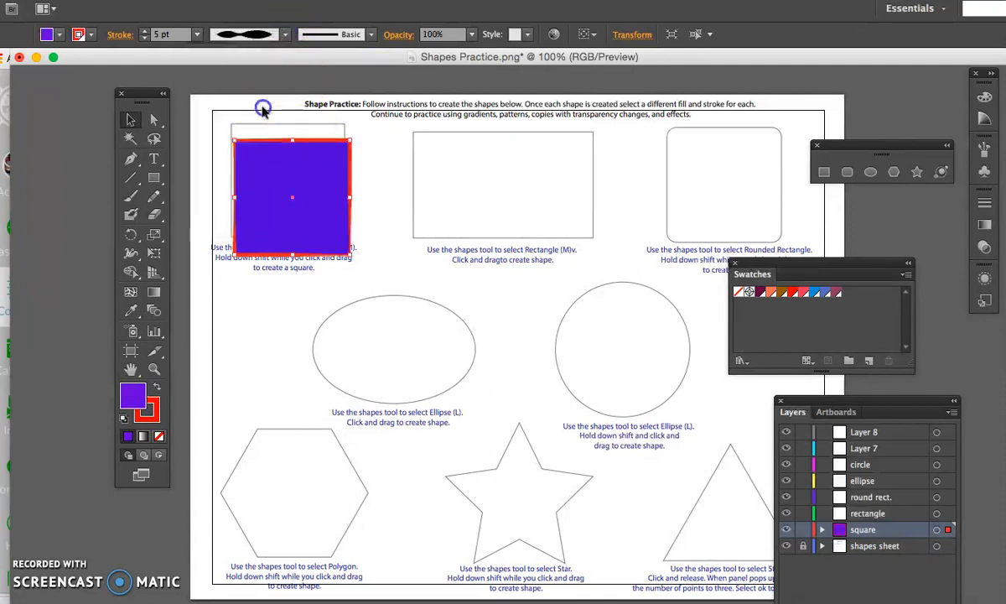
pyautogui.click(281, 35)
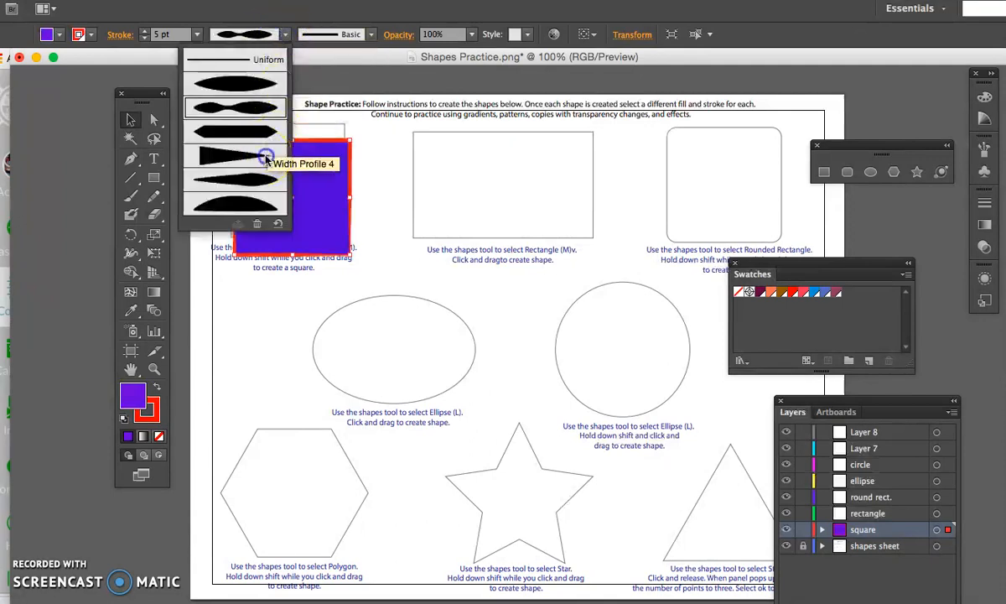
pyautogui.click(265, 159)
pyautogui.click(285, 34)
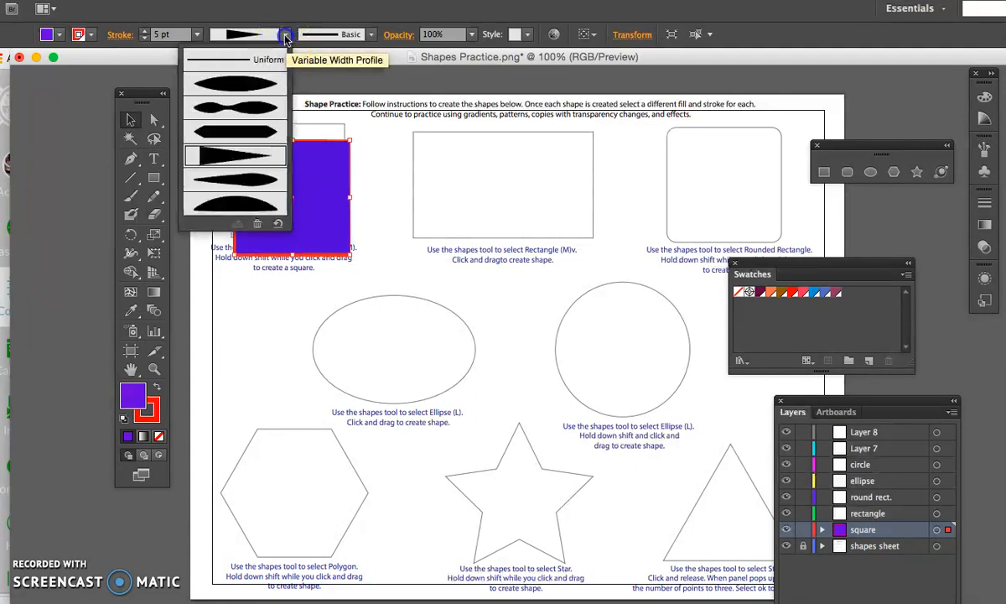
pyautogui.click(252, 99)
# - Examine the brush library categories available for the square's stroke
pyautogui.click(373, 36)
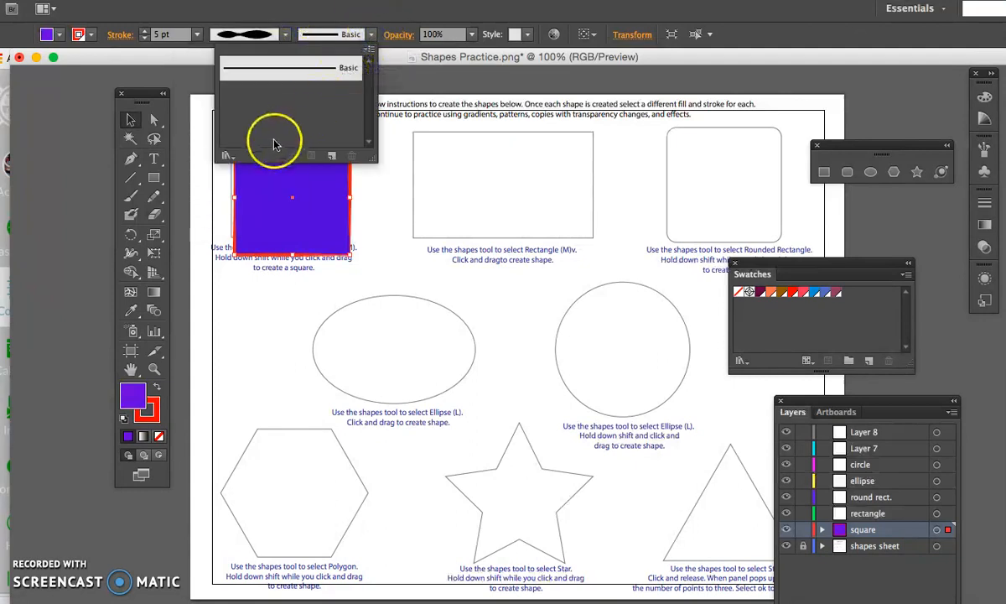
pyautogui.click(230, 158)
pyautogui.moveTo(238, 197)
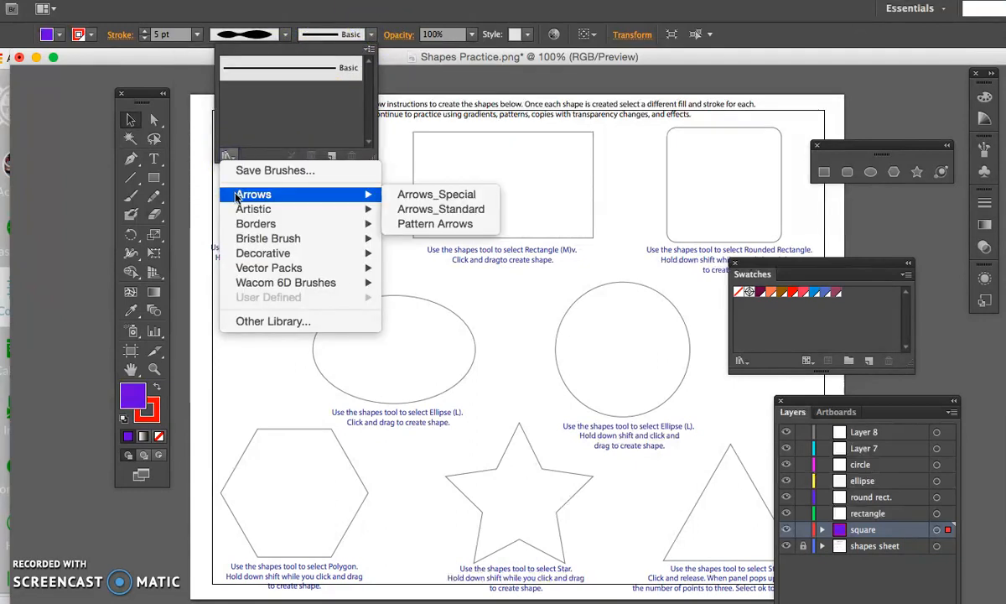
pyautogui.click(265, 112)
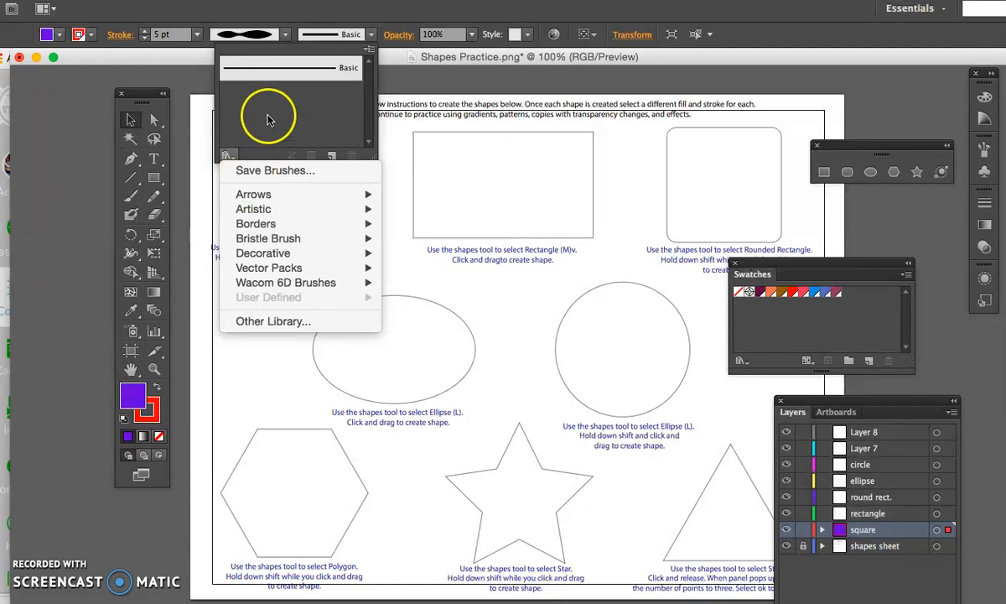
# - Open the Borders_Dashed brush library for the square's stroke
pyautogui.click(303, 180)
pyautogui.click(329, 245)
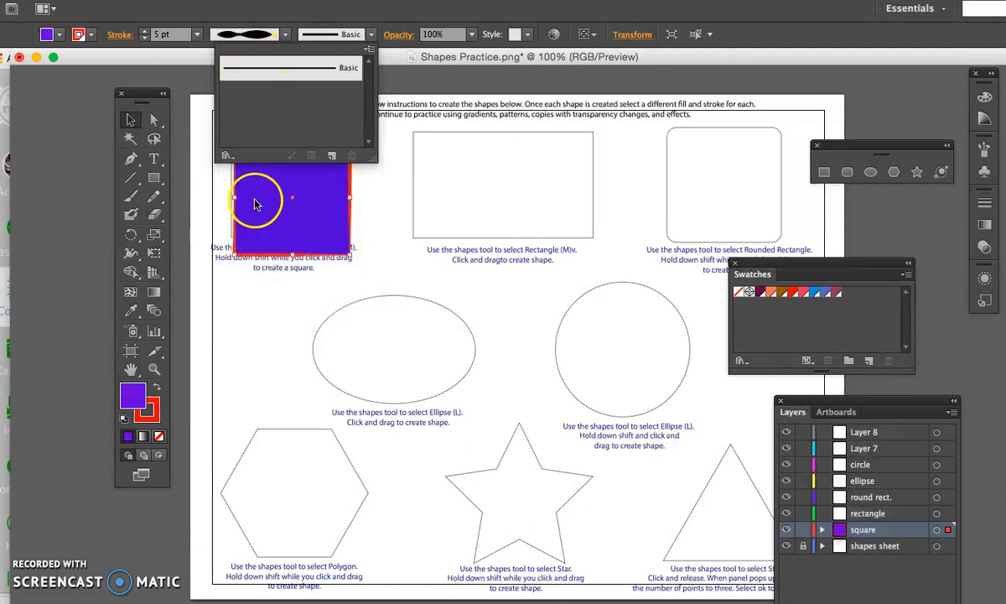
pyautogui.click(373, 35)
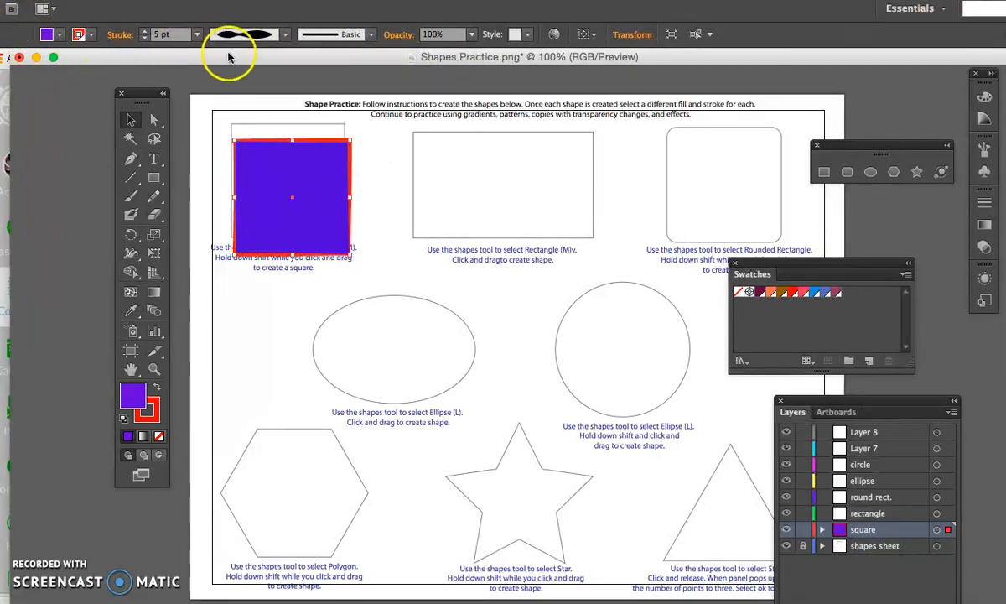
pyautogui.click(370, 34)
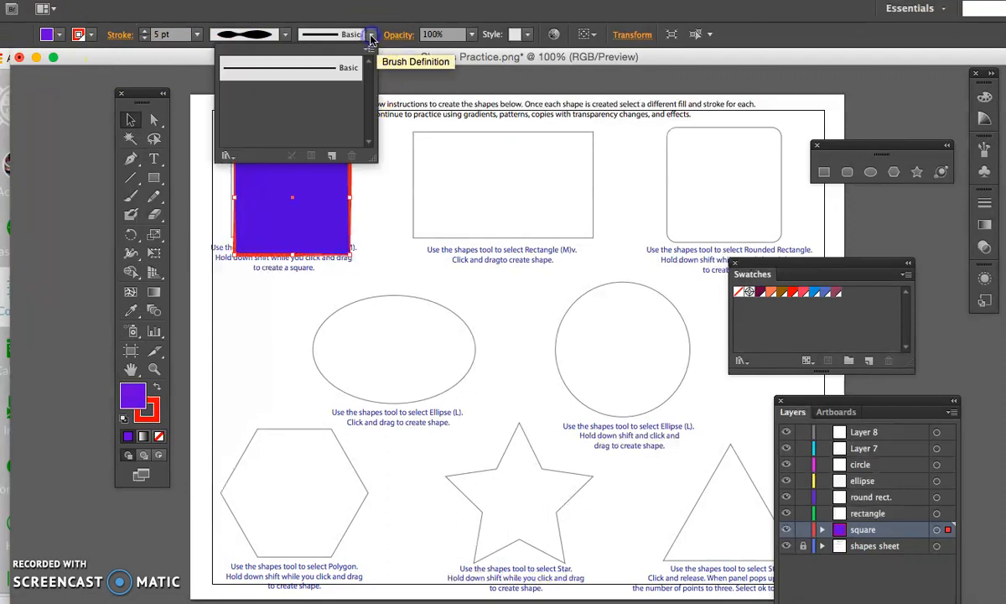
pyautogui.click(229, 159)
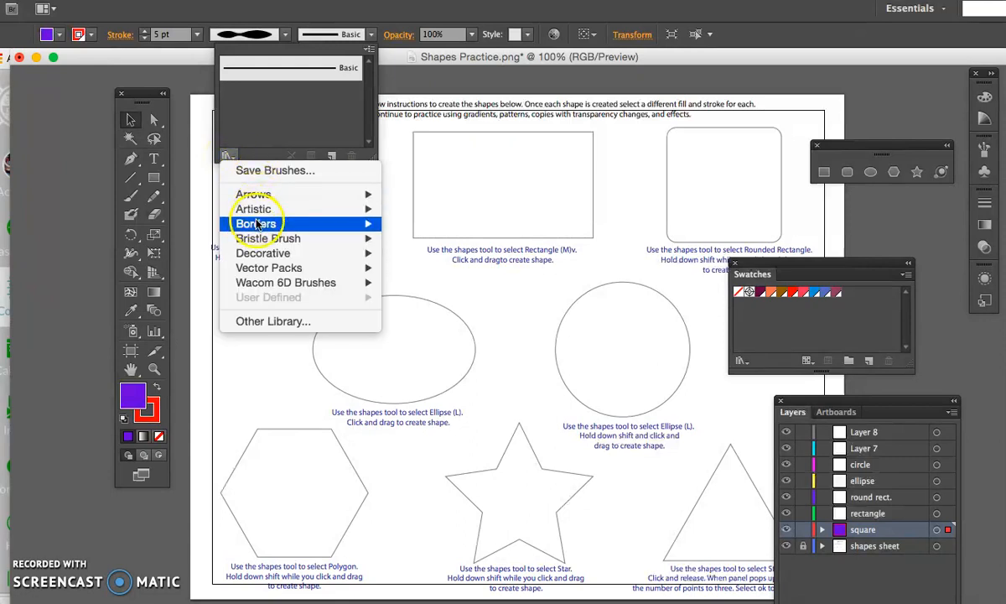
pyautogui.moveTo(369, 223)
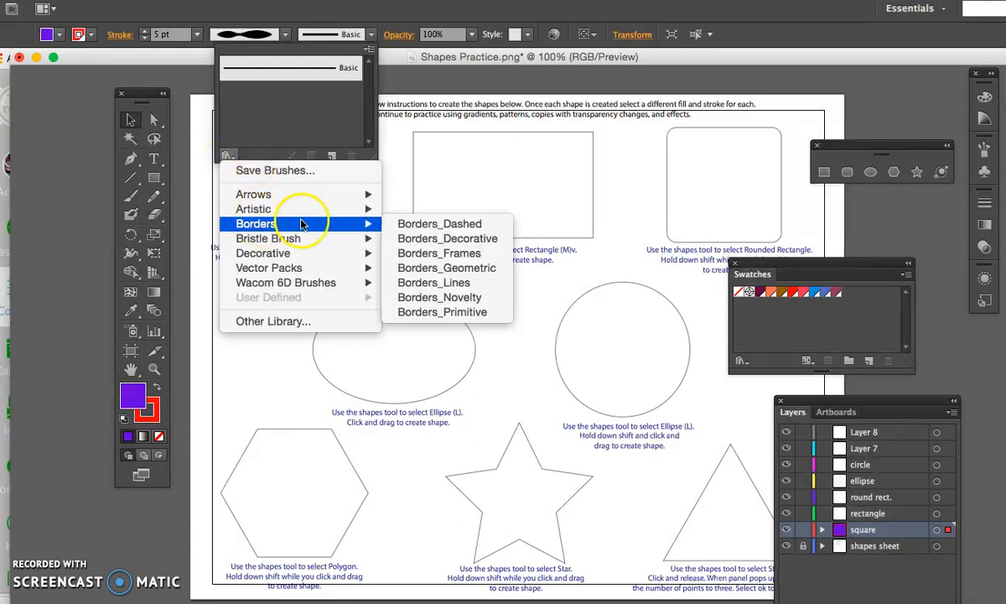
pyautogui.click(429, 225)
# - Try the black dash-dot border brush on the square's stroke with a weight of 4 pt
pyautogui.click(496, 319)
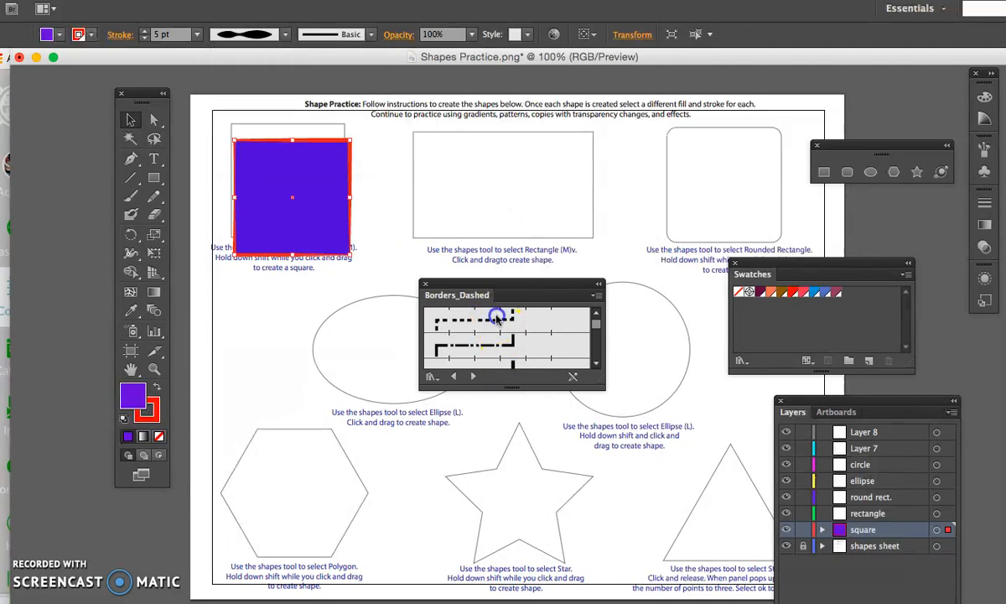
pyautogui.click(497, 319)
pyautogui.click(419, 208)
pyautogui.click(449, 352)
pyautogui.click(198, 34)
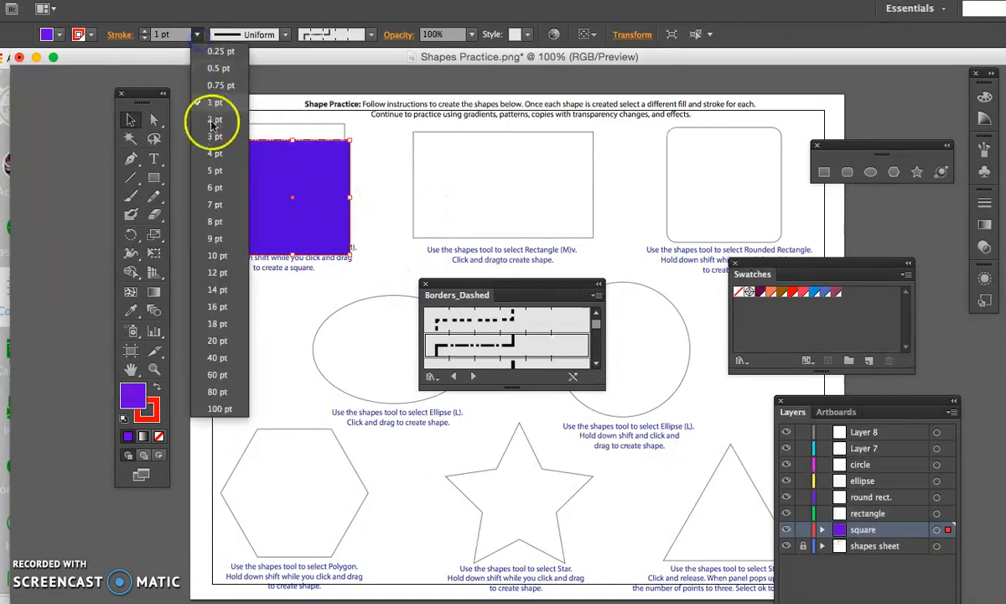
pyautogui.click(211, 151)
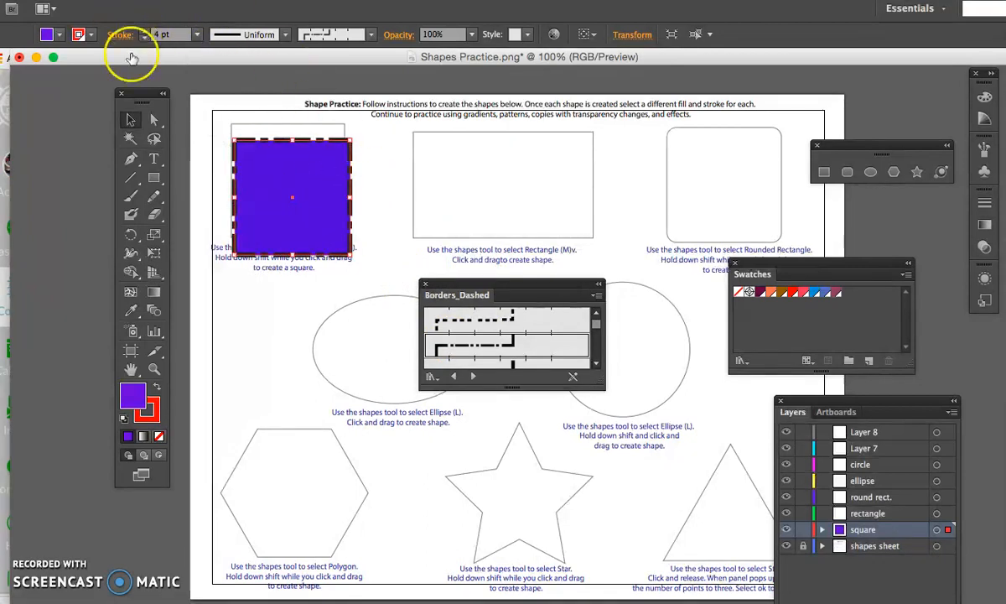
pyautogui.click(217, 120)
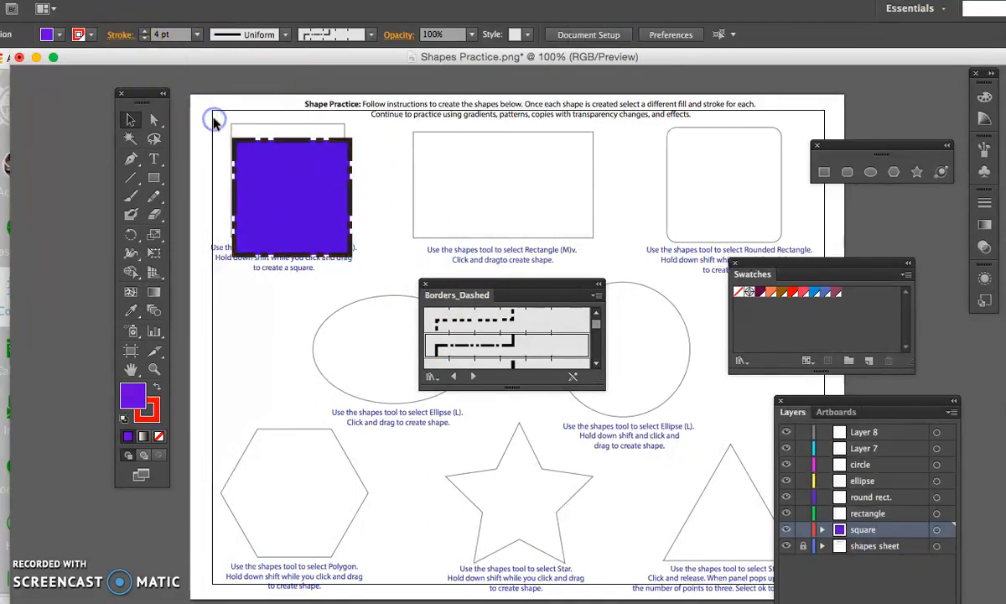
# - Try the gold sphere brush and the scissors cut-line brush from Borders_Dashed on the square's stroke
pyautogui.click(293, 141)
pyautogui.scroll(-3, 509, 340)
pyautogui.scroll(-3, 509, 339)
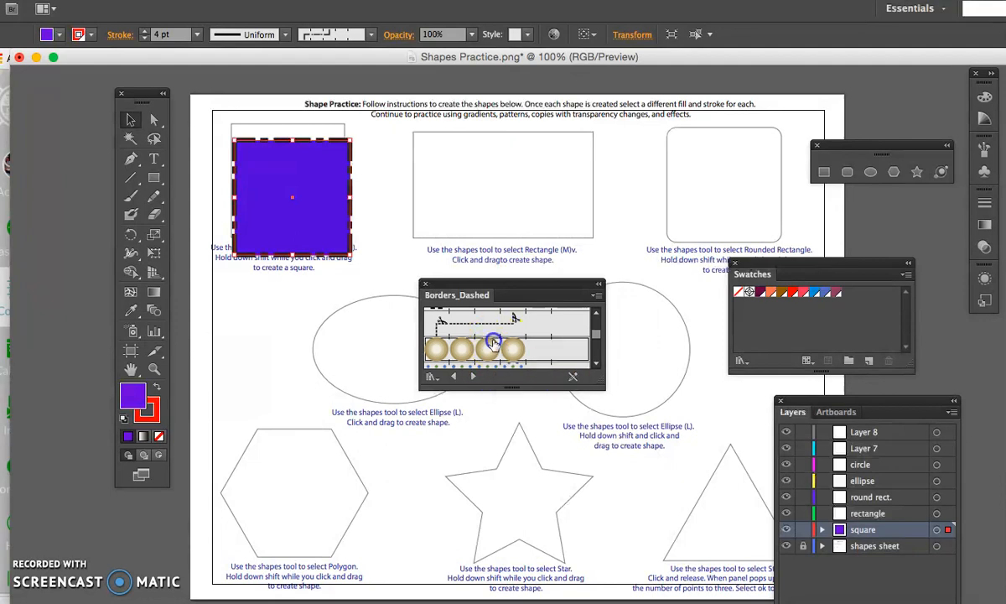
pyautogui.click(493, 344)
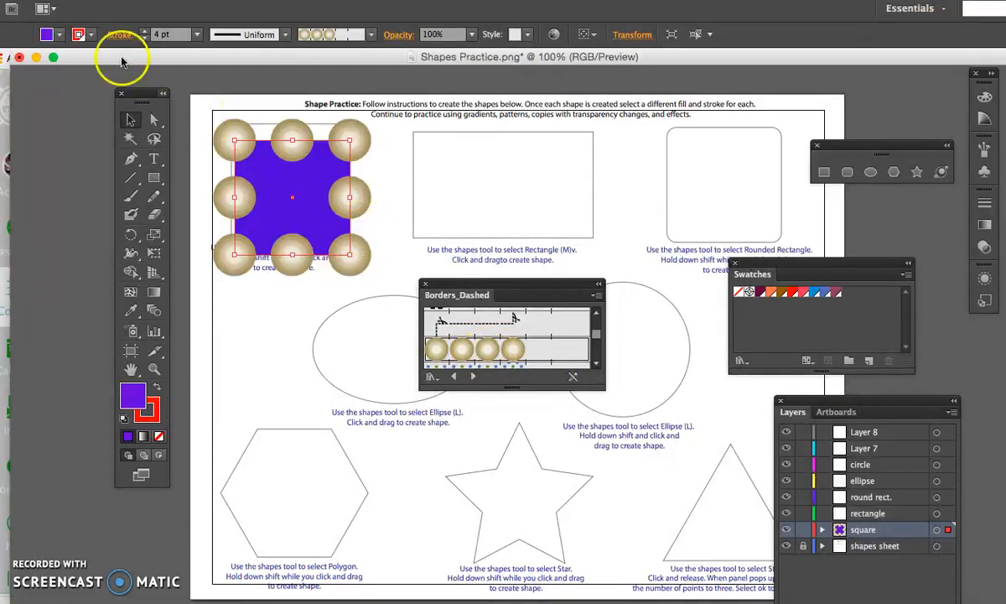
pyautogui.click(495, 323)
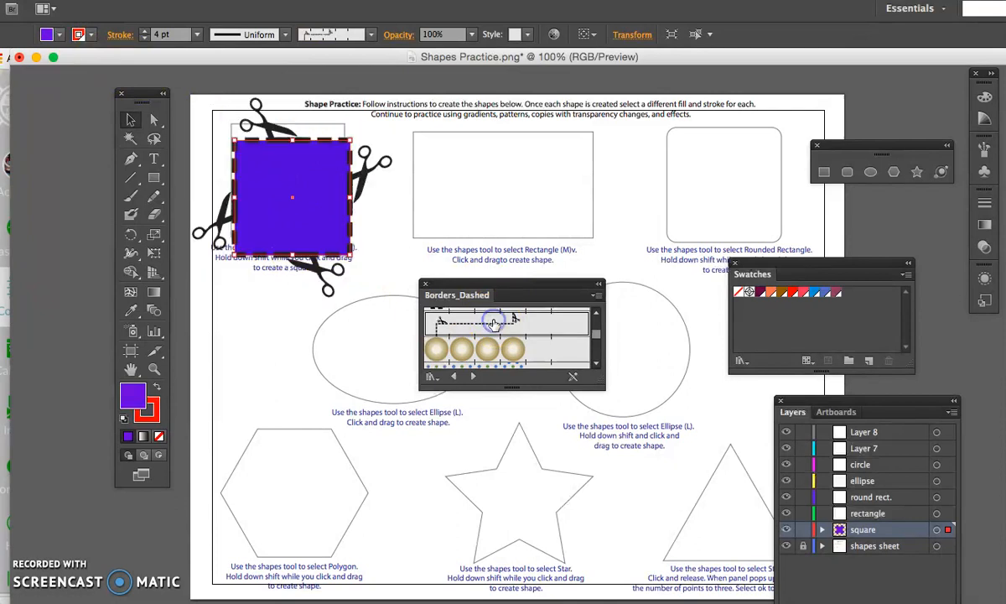
# - Apply the orange, yellow and green dotted border brush to the square at 0.5 pt and move the square over its template
pyautogui.scroll(-2, 503, 335)
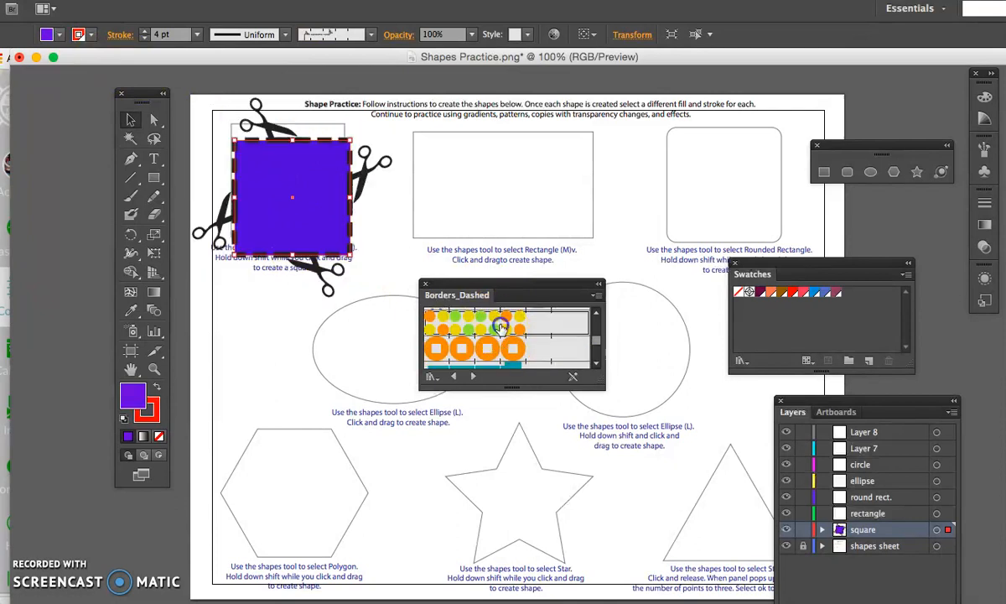
pyautogui.click(503, 335)
pyautogui.click(198, 35)
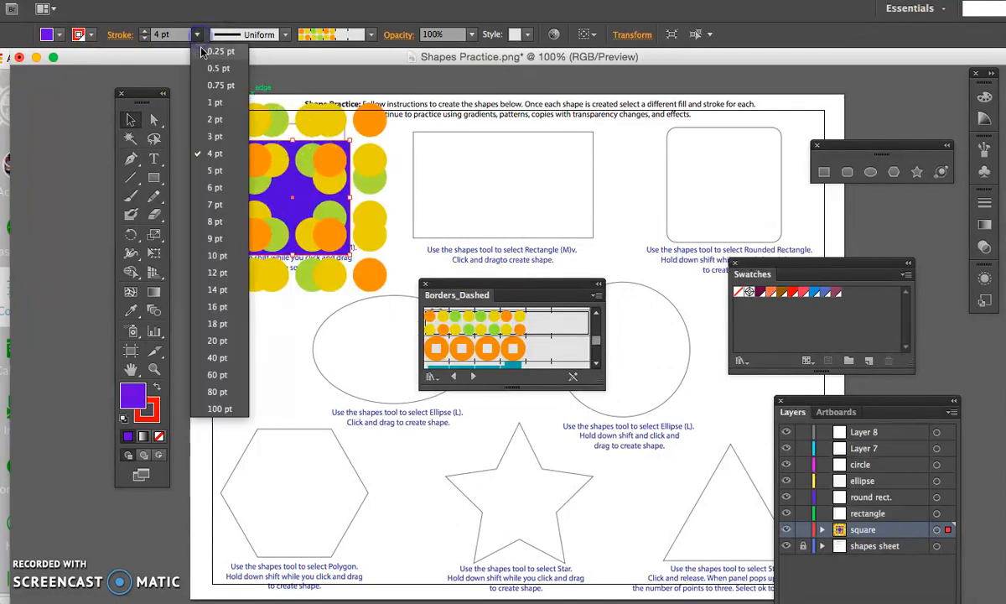
pyautogui.click(208, 64)
pyautogui.click(366, 208)
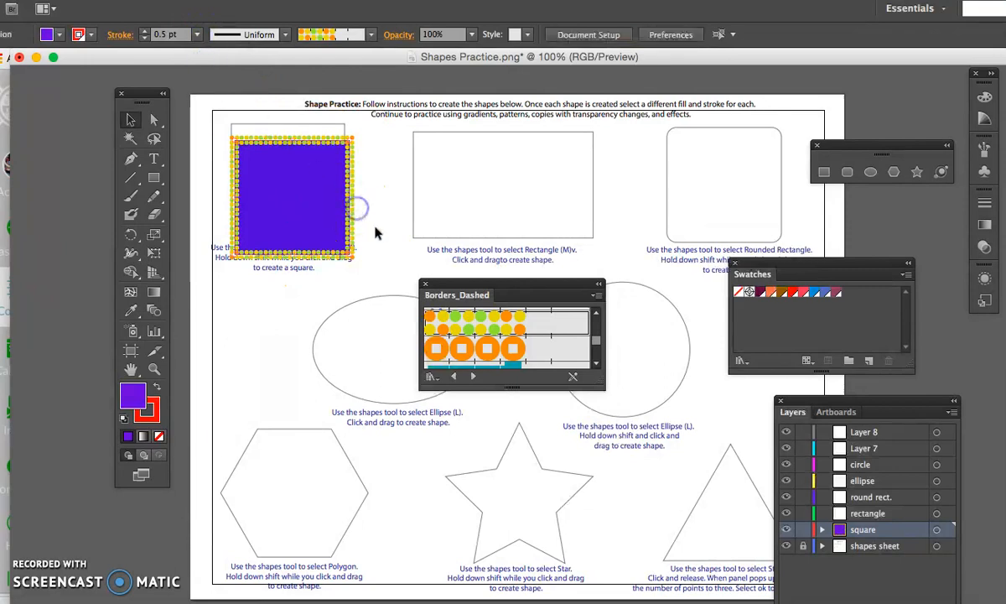
pyautogui.moveTo(353, 203); pyautogui.dragTo(350, 184)
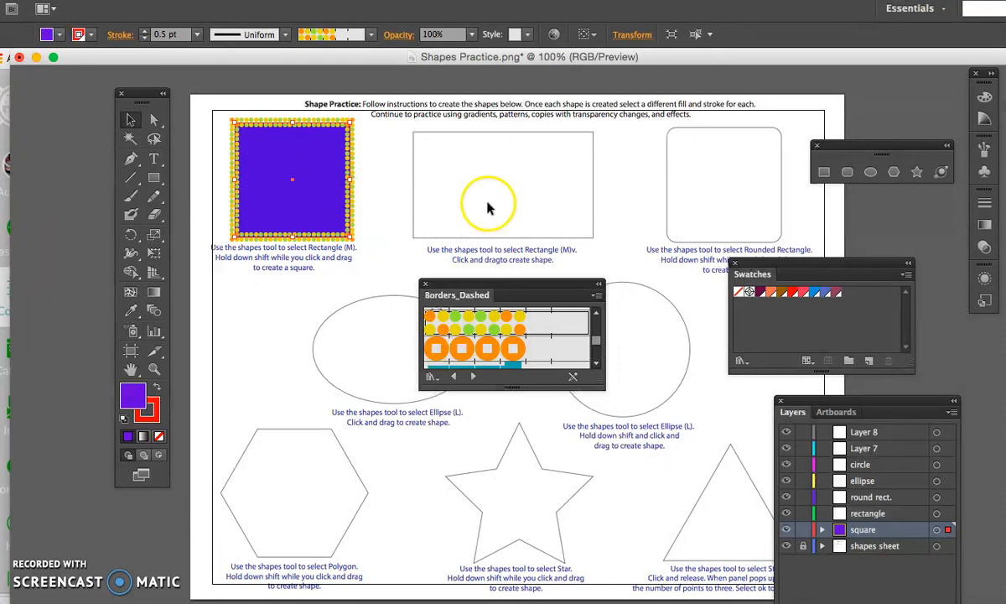
pyautogui.click(475, 35)
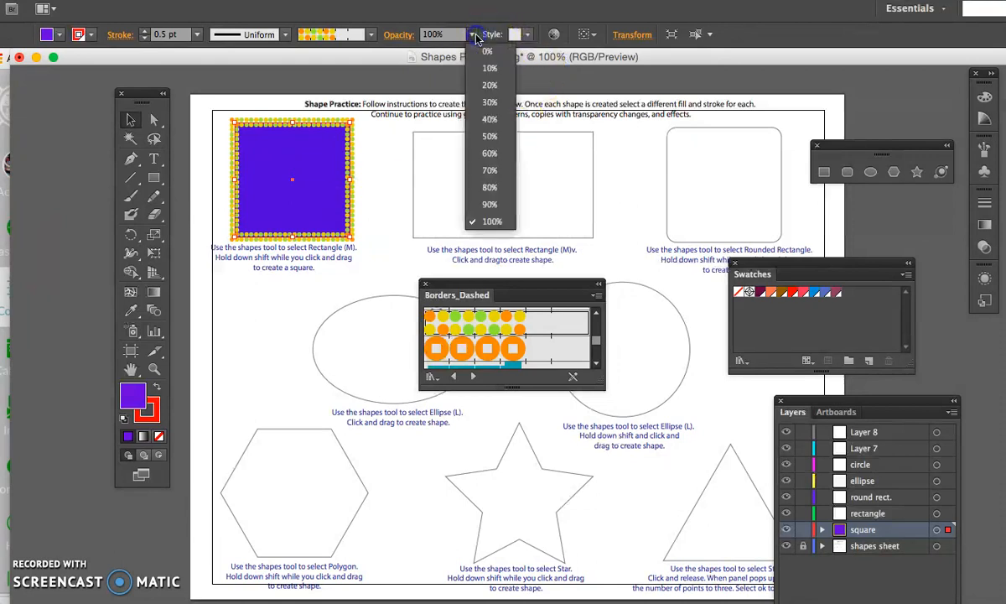
pyautogui.click(476, 37)
pyautogui.click(527, 36)
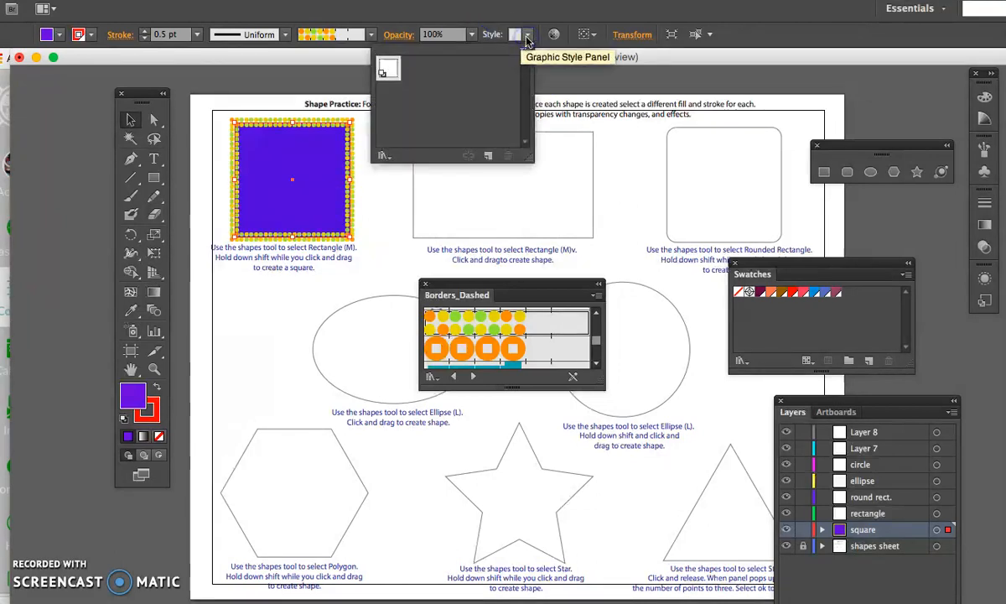
pyautogui.click(561, 94)
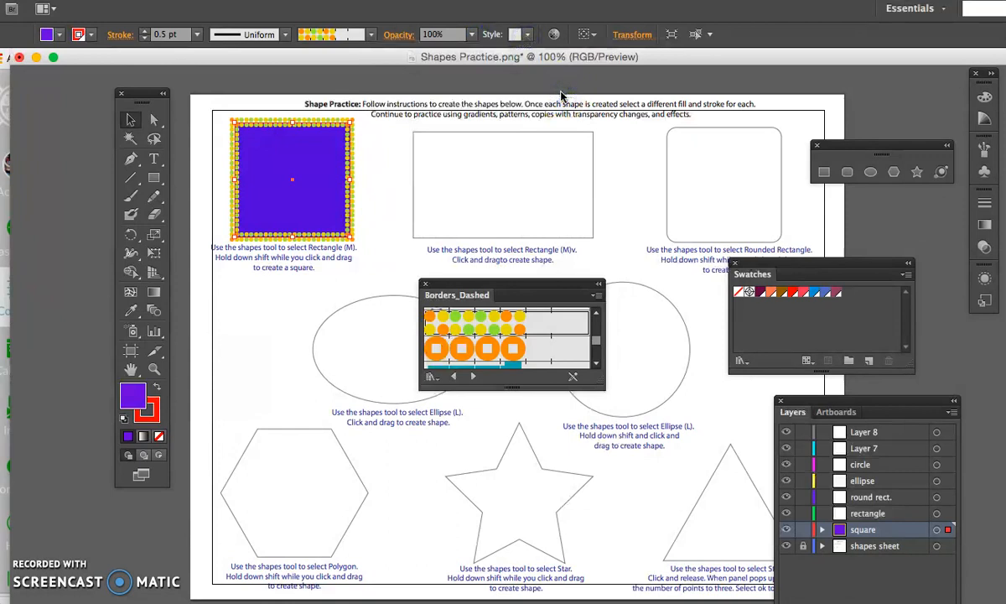
# - Close the Borders_Dashed library and rearrange the Swatches, Layers and shape tools panels to uncover the worksheet's triangle
pyautogui.click(426, 283)
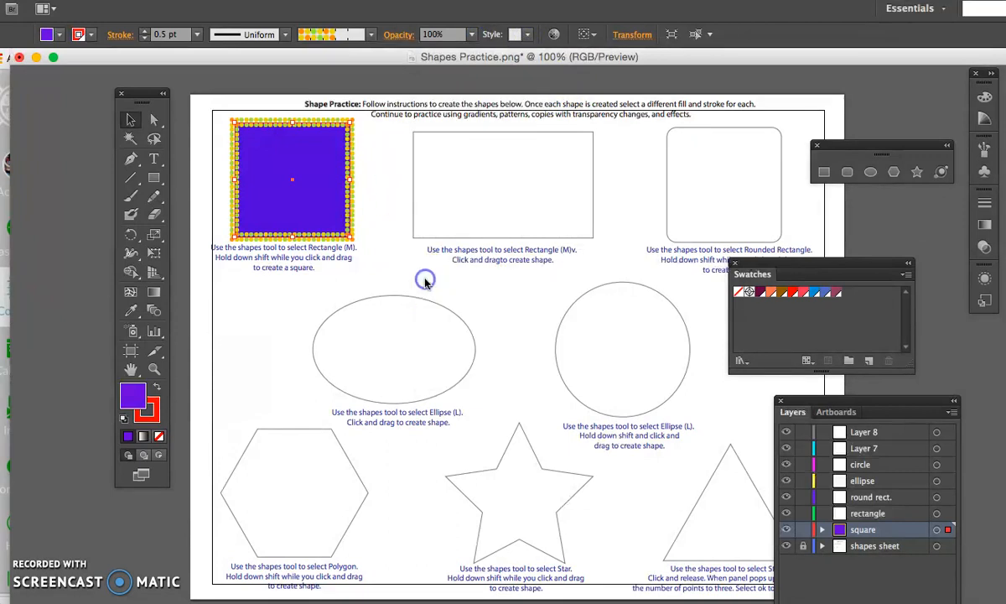
pyautogui.moveTo(808, 265); pyautogui.dragTo(894, 269)
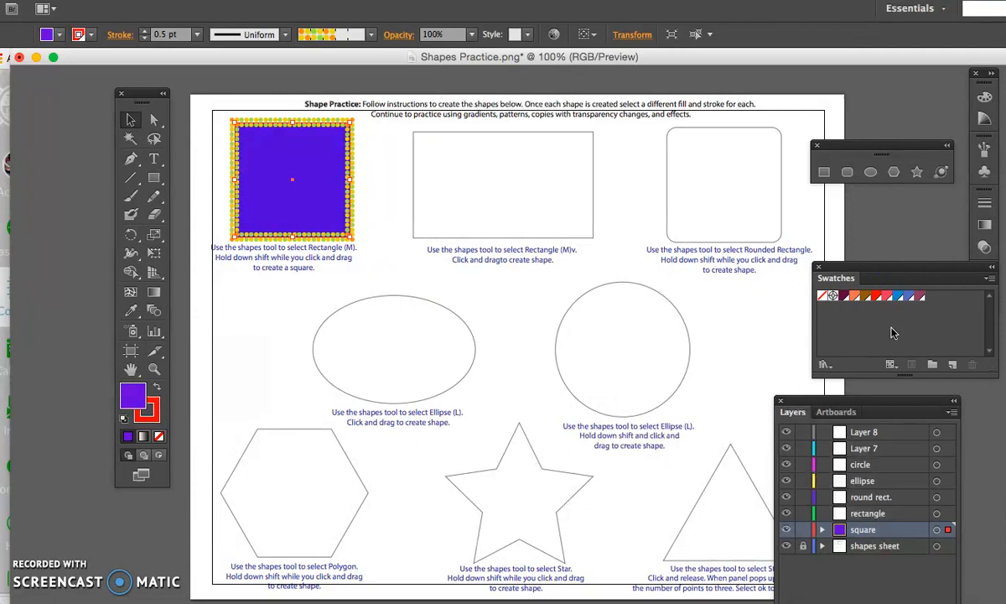
pyautogui.moveTo(847, 404); pyautogui.dragTo(886, 394)
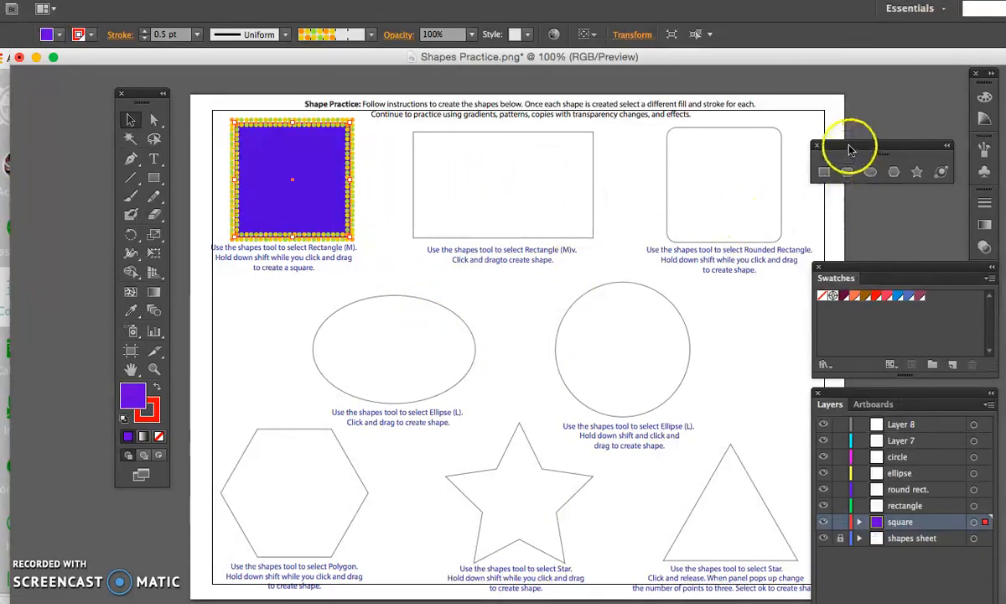
pyautogui.moveTo(849, 146); pyautogui.dragTo(814, 147)
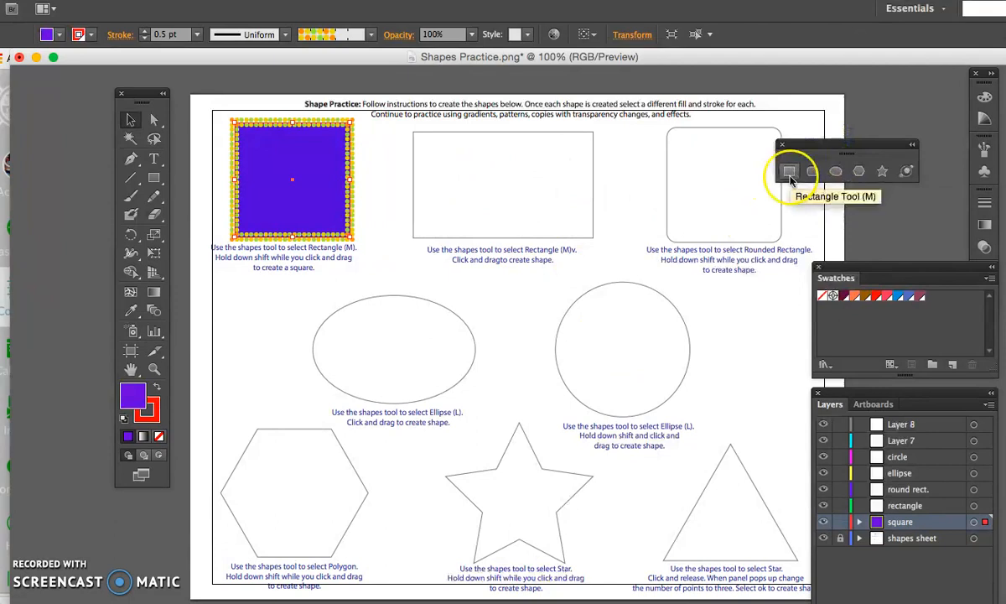
# - Draw an ellipse with the Ellipse tool, then move and resize it to match the worksheet's ellipse template
pyautogui.click(815, 173)
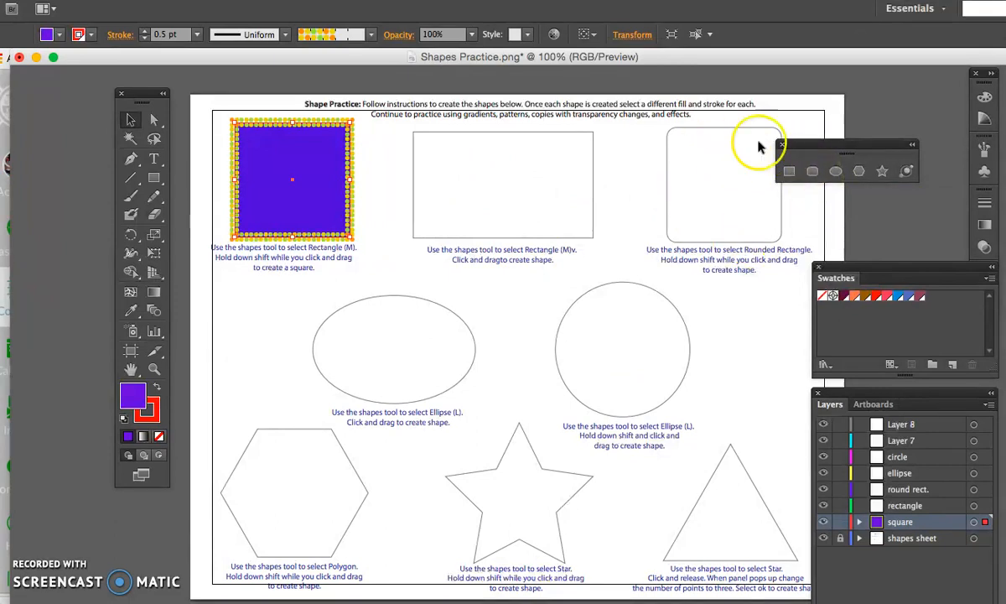
pyautogui.click(835, 173)
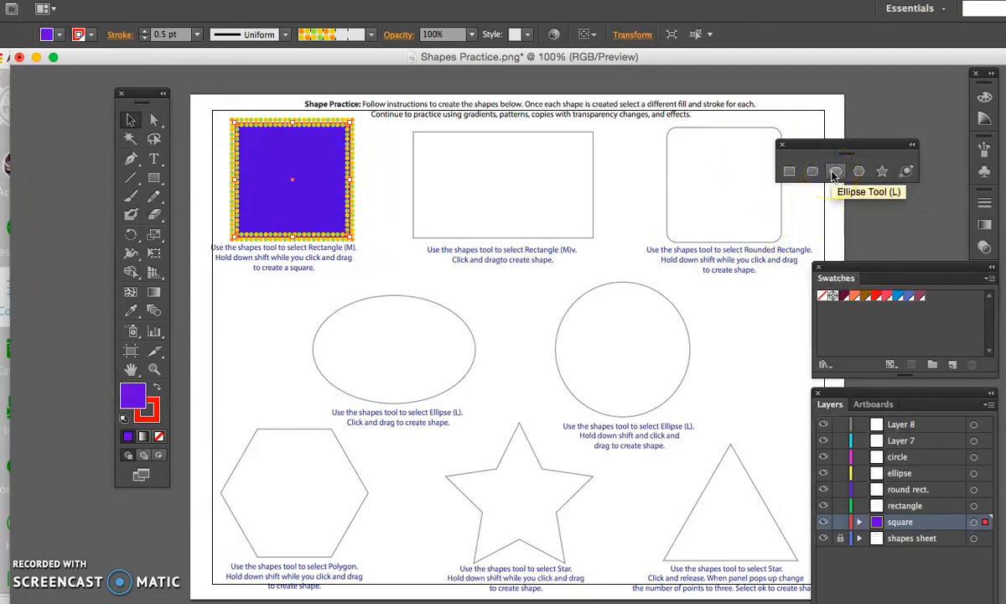
pyautogui.moveTo(333, 313); pyautogui.dragTo(510, 420)
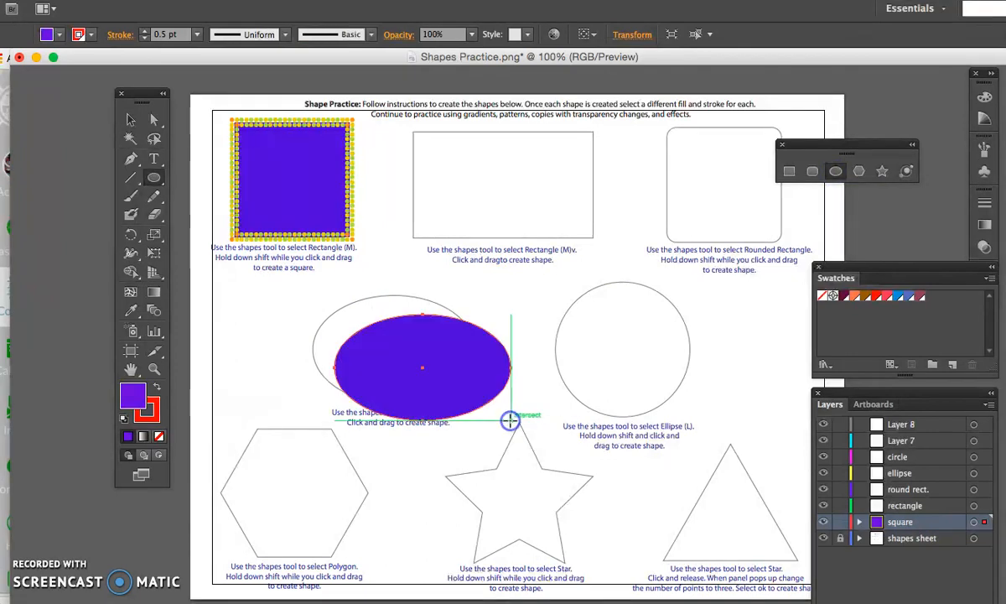
pyautogui.press('v')
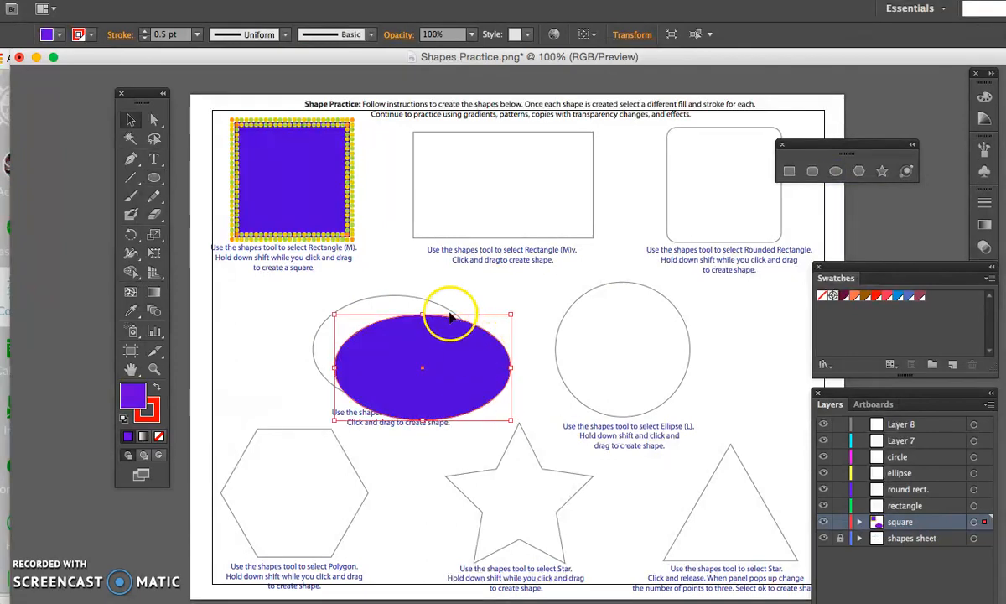
pyautogui.moveTo(506, 360); pyautogui.dragTo(478, 340)
pyautogui.click(484, 400)
pyautogui.moveTo(483, 400); pyautogui.dragTo(470, 400)
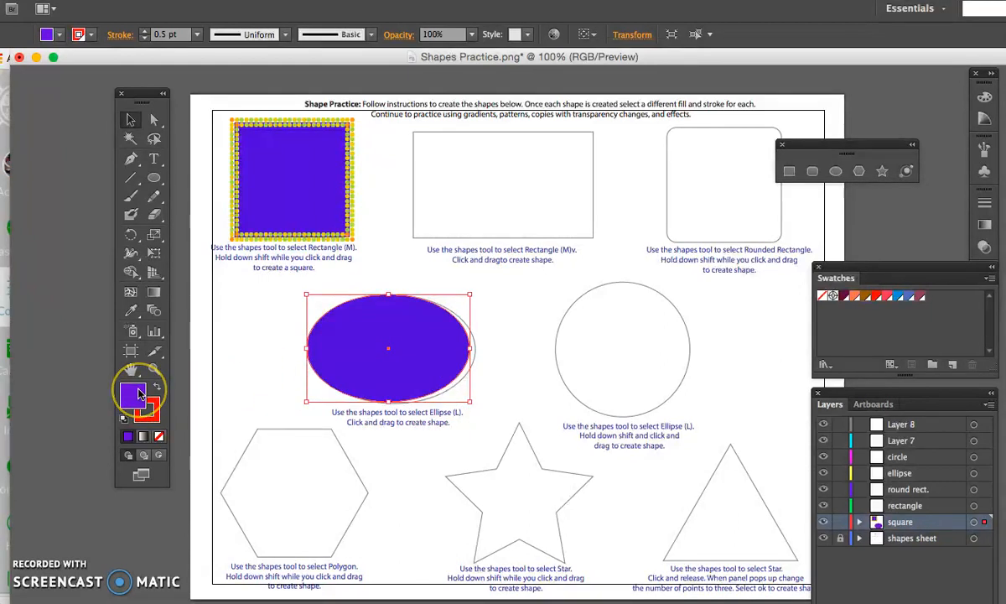
# - Remove the ellipse's fill and shift the ellipse slightly to line up with the template outline
pyautogui.click(47, 35)
pyautogui.click(0, 62)
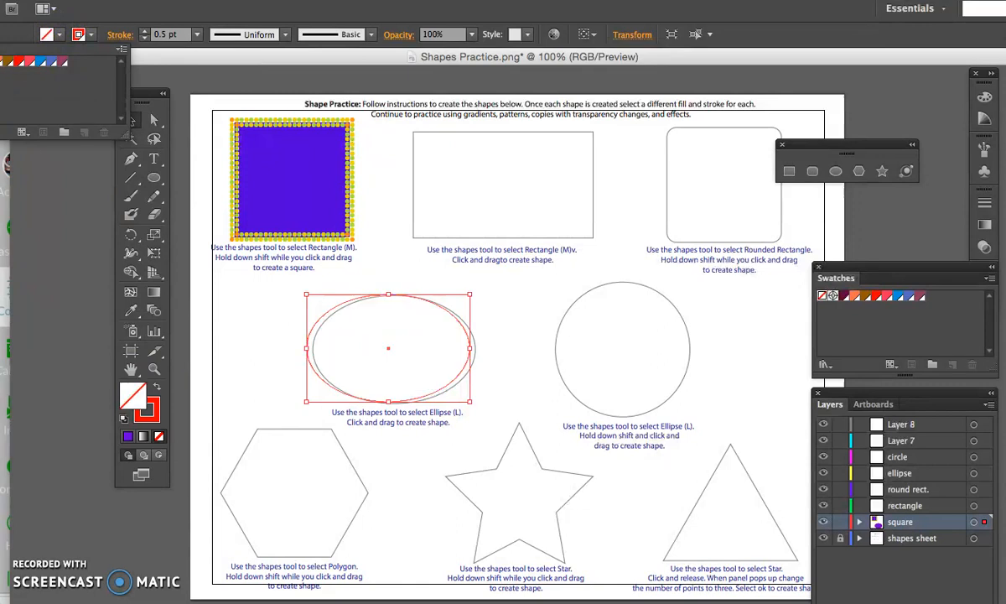
pyautogui.click(92, 34)
pyautogui.click(91, 37)
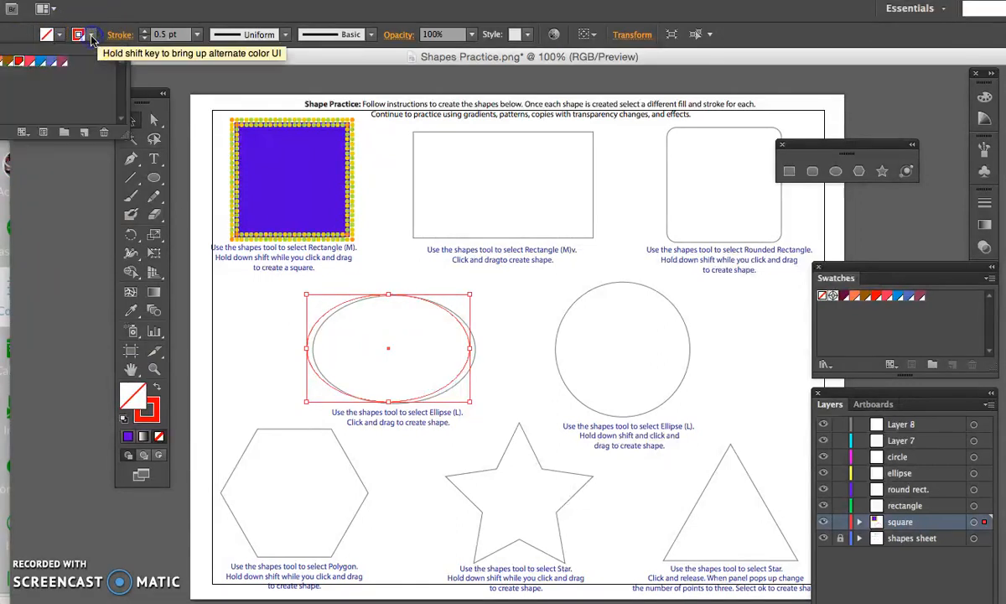
pyautogui.click(272, 309)
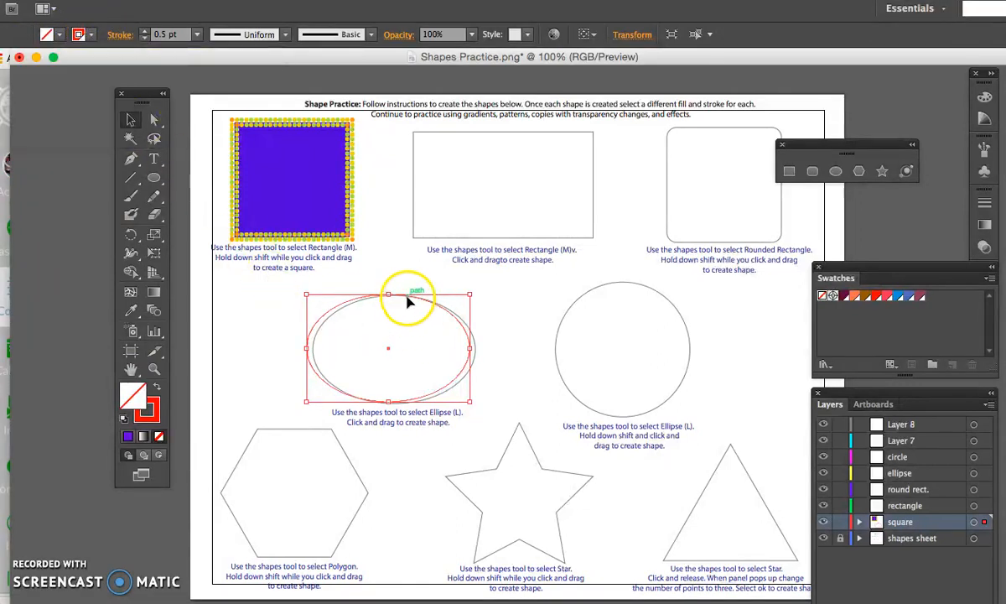
pyautogui.moveTo(406, 300); pyautogui.dragTo(412, 300)
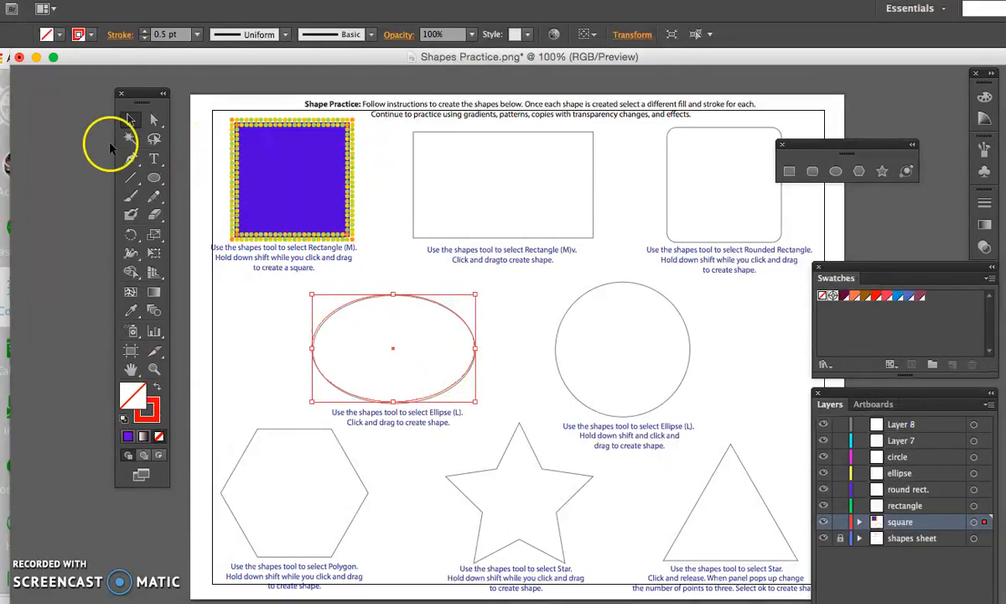
# - Fill the ellipse with the bright blue swatch
pyautogui.click(60, 36)
pyautogui.click(39, 62)
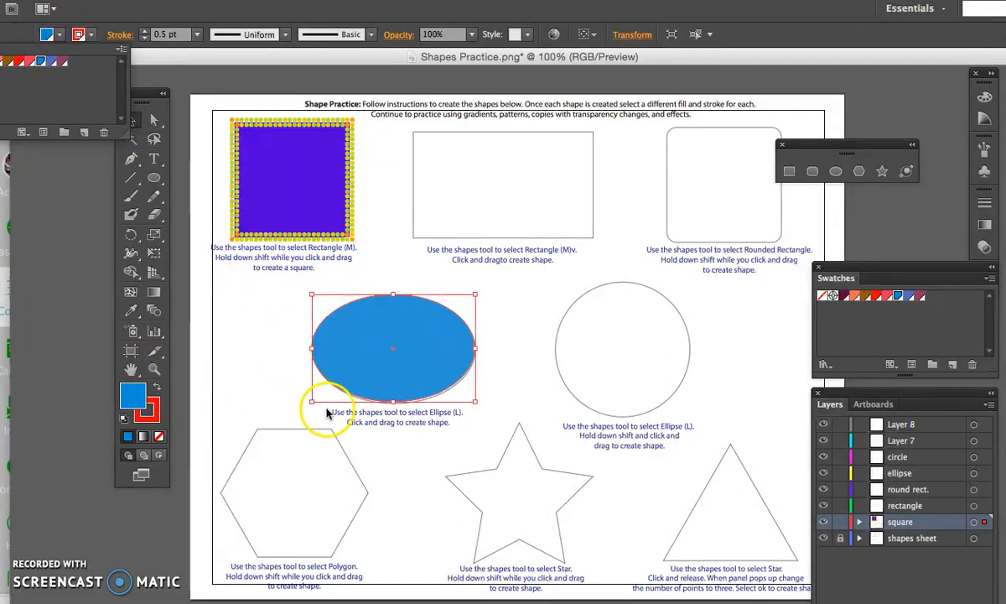
pyautogui.click(538, 333)
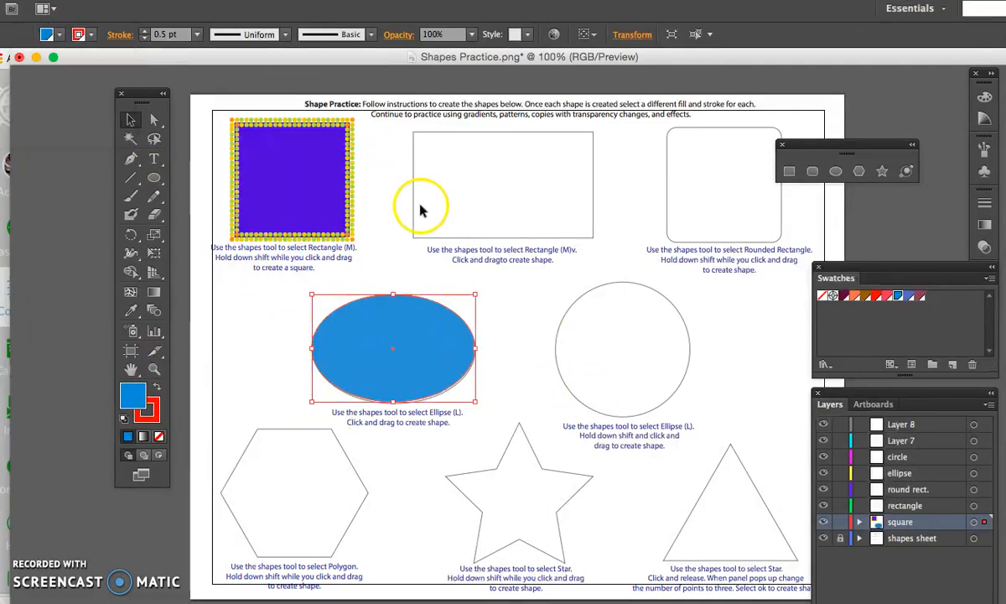
# - Set the ellipse's stroke weight to 5 pt and its stroke color to the plum swatch
pyautogui.click(196, 35)
pyautogui.click(214, 170)
pyautogui.click(84, 35)
pyautogui.click(525, 303)
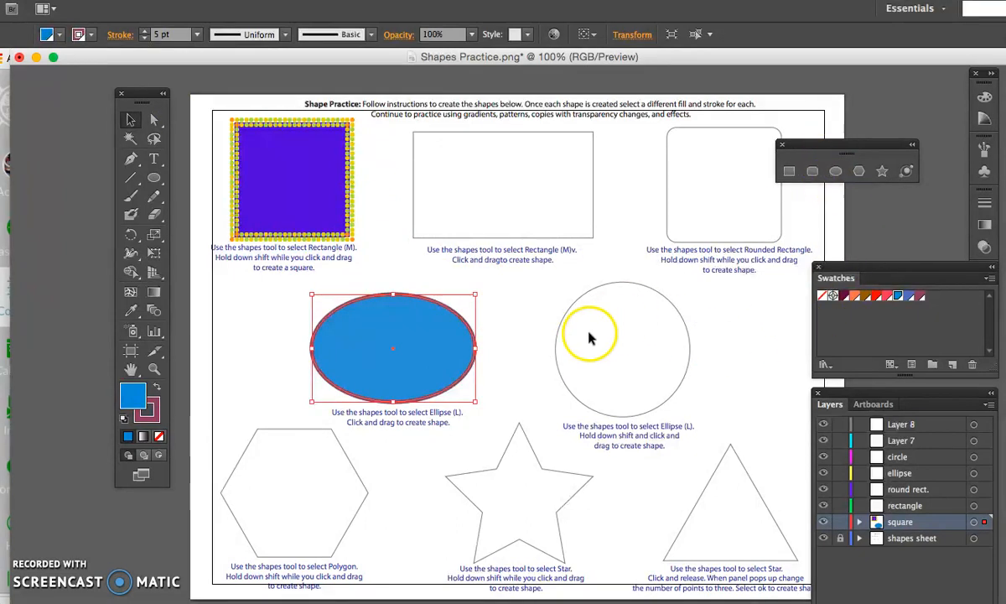
# - Move the blue ellipse artwork from the square layer to the ellipse layer
pyautogui.click(652, 360)
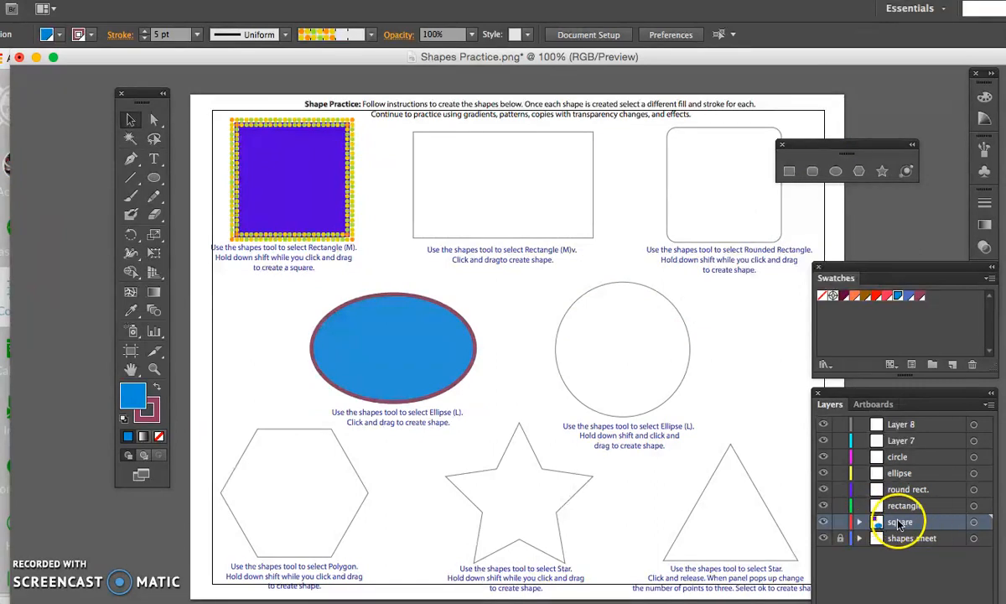
pyautogui.click(459, 344)
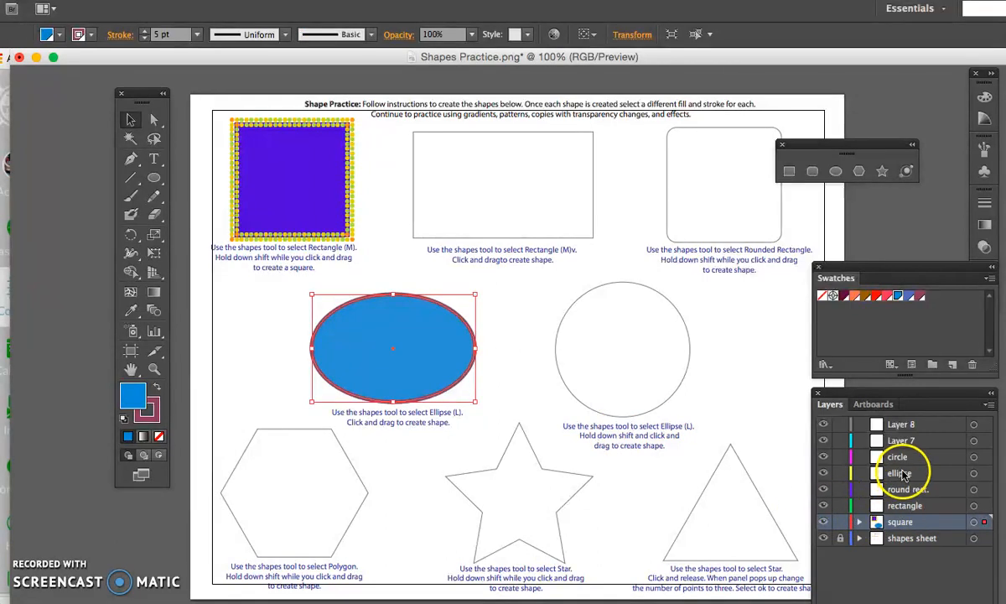
pyautogui.click(859, 521)
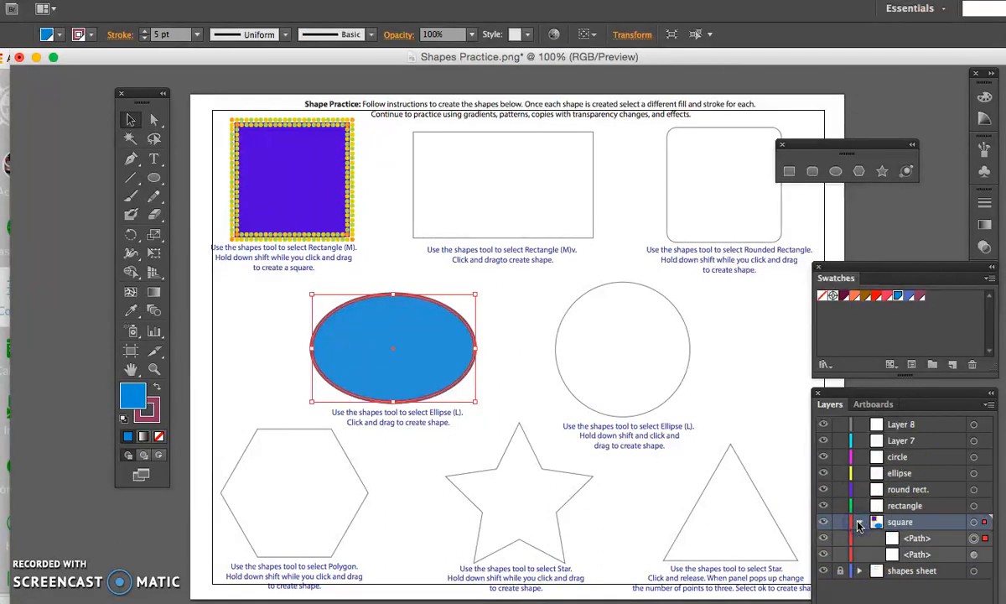
pyautogui.click(860, 522)
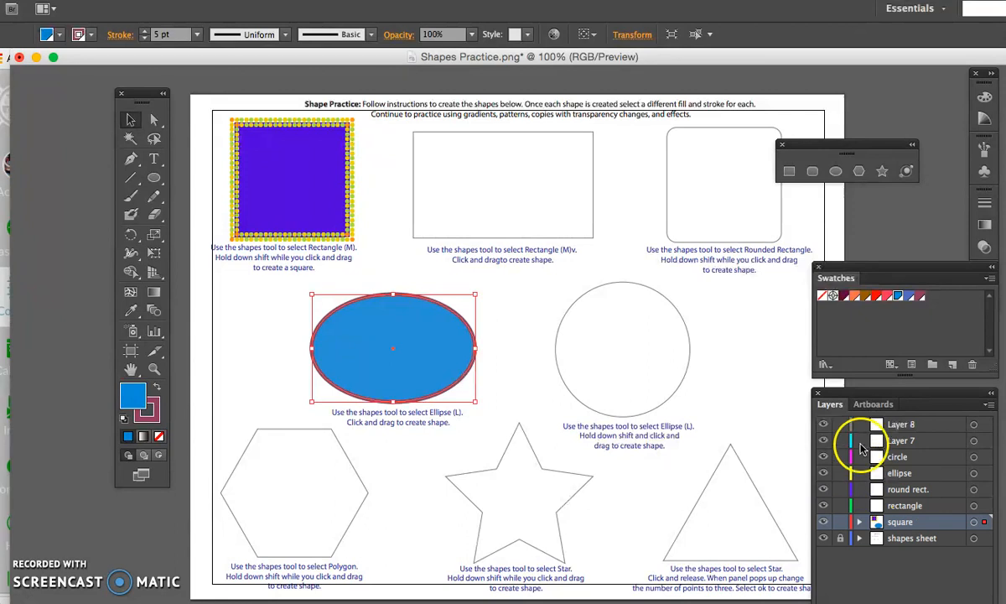
pyautogui.moveTo(826, 397); pyautogui.dragTo(572, 254)
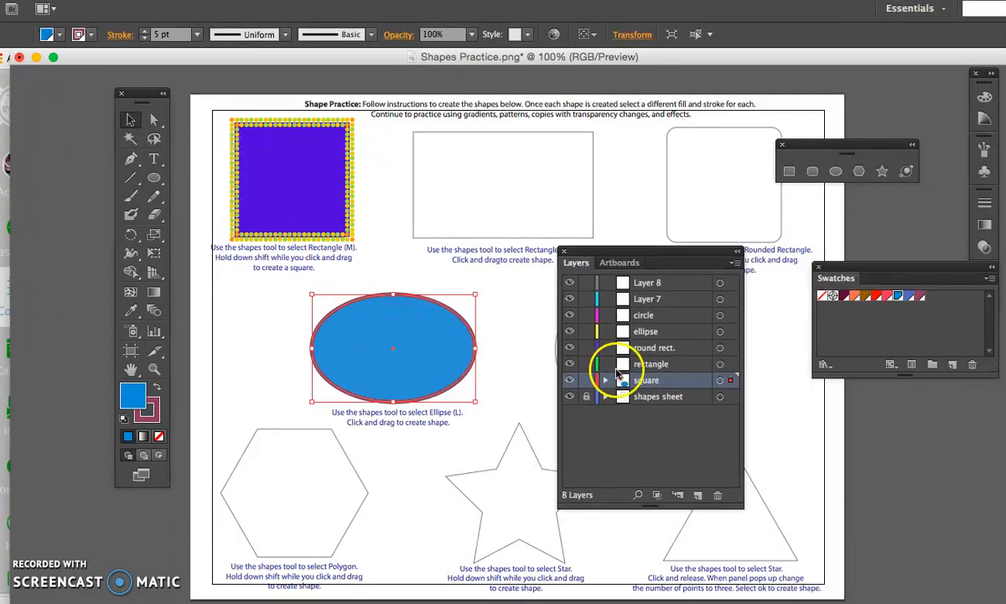
pyautogui.click(604, 382)
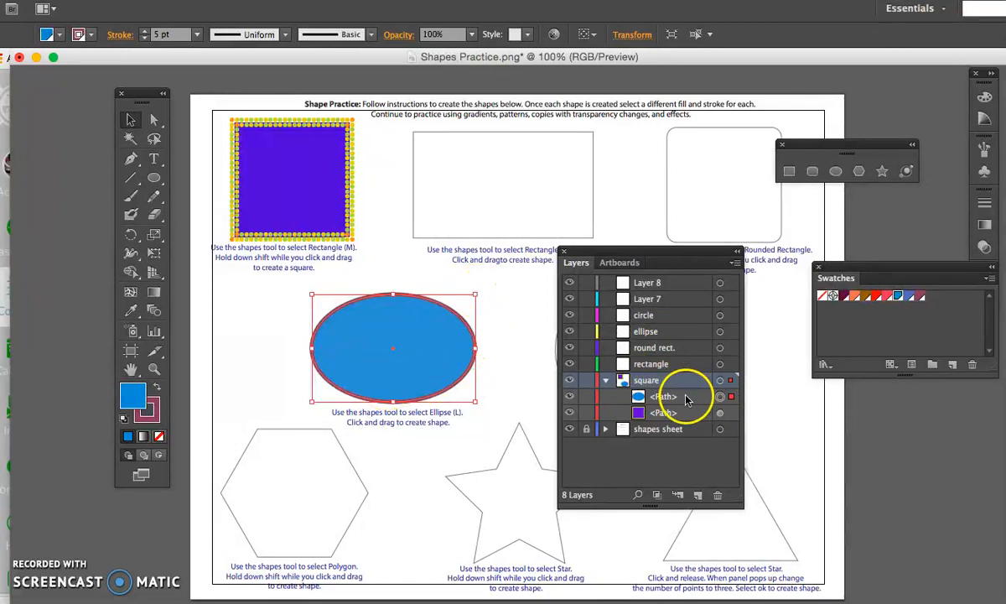
pyautogui.click(733, 399)
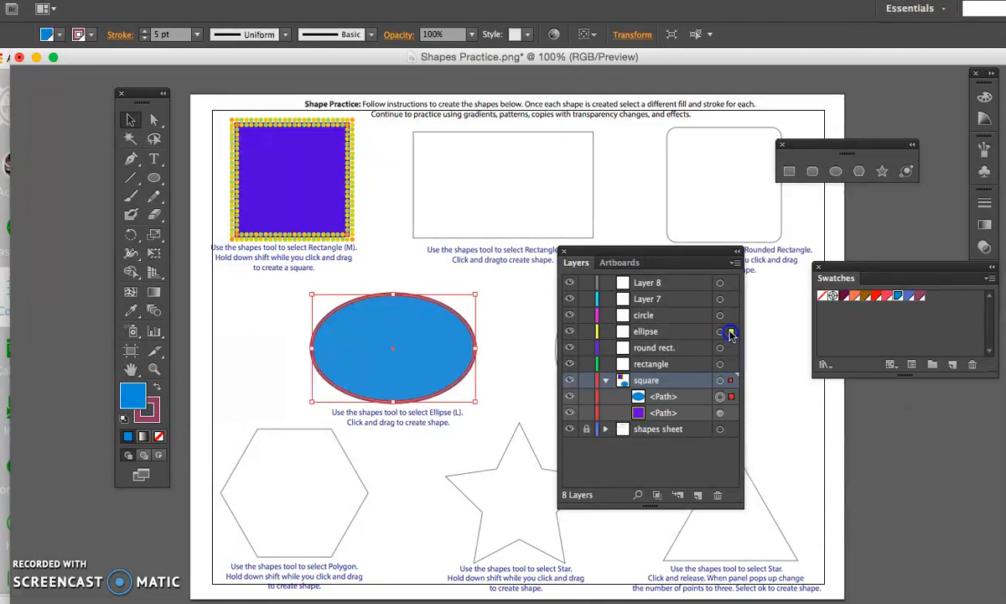
pyautogui.moveTo(732, 334); pyautogui.dragTo(731, 332)
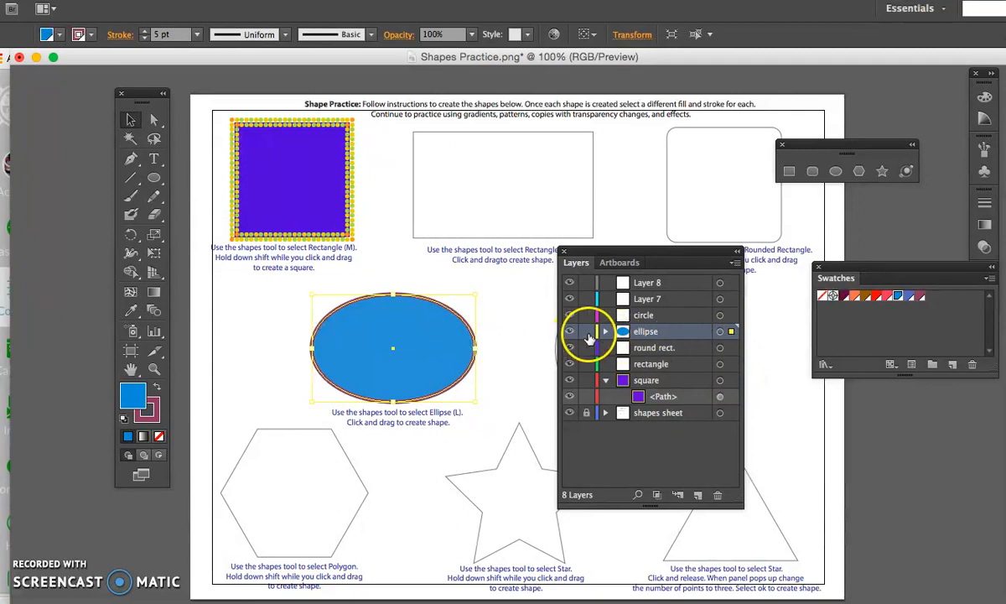
pyautogui.click(607, 380)
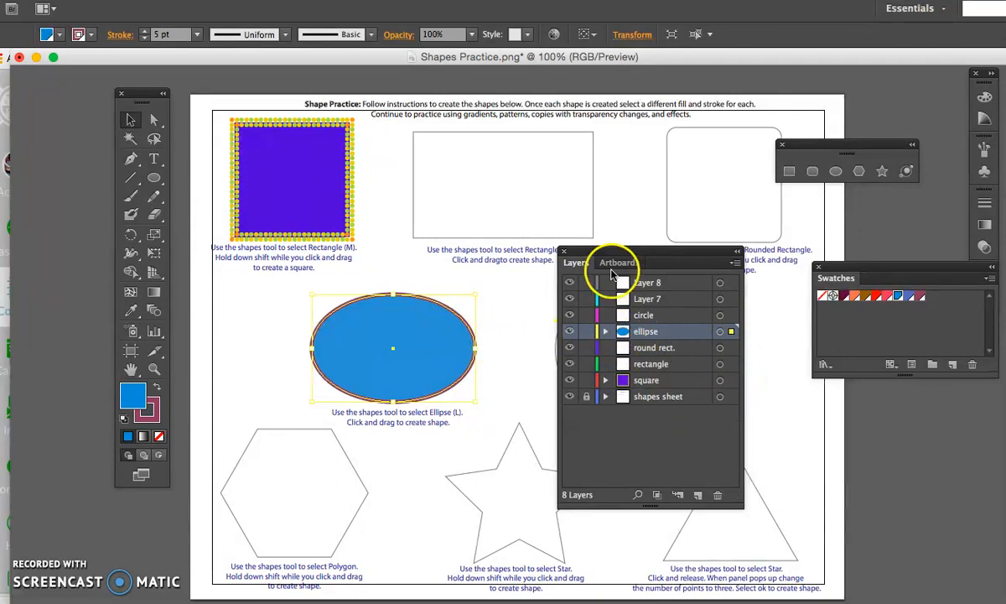
# - Make the circle layer active and choose the Ellipse tool, keeping the circle template uncovered
pyautogui.moveTo(605, 250); pyautogui.dragTo(747, 268)
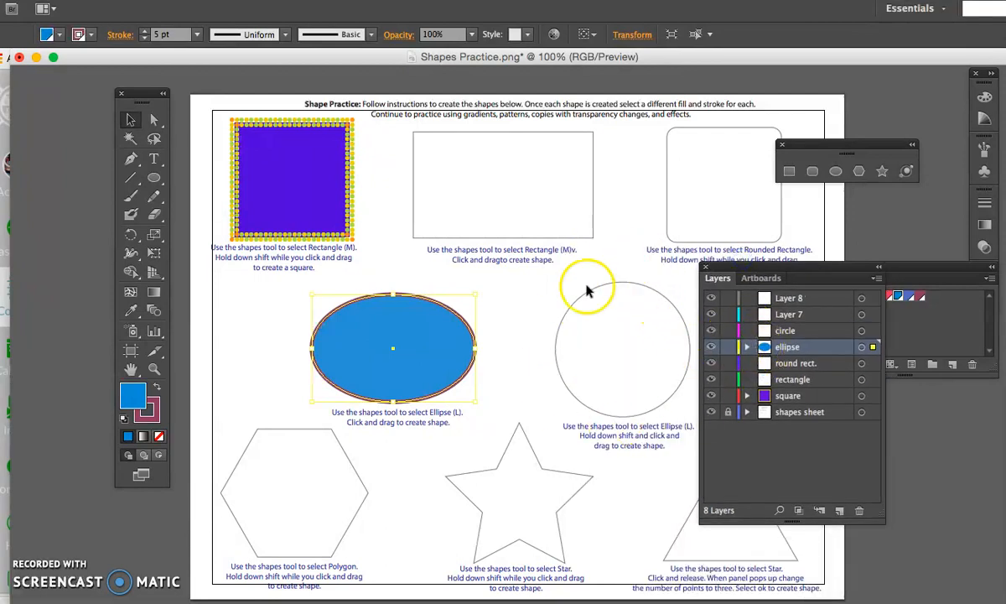
pyautogui.click(793, 331)
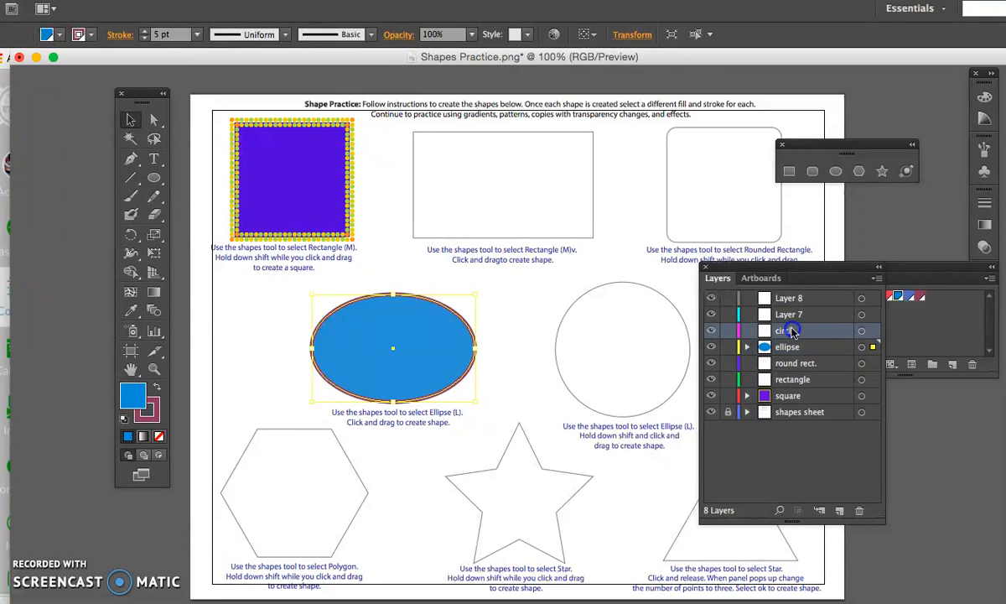
pyautogui.click(863, 332)
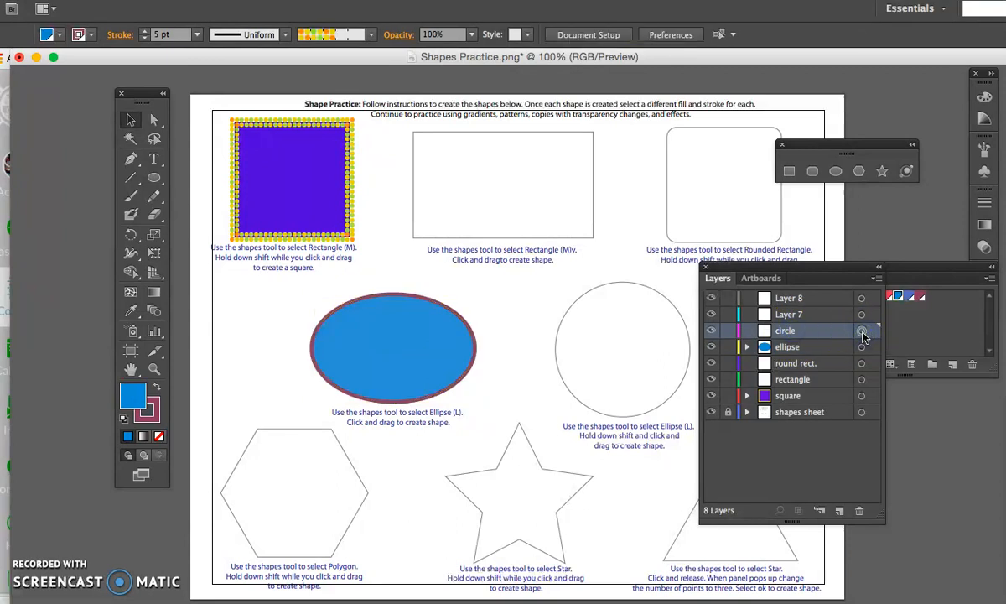
pyautogui.press('l')
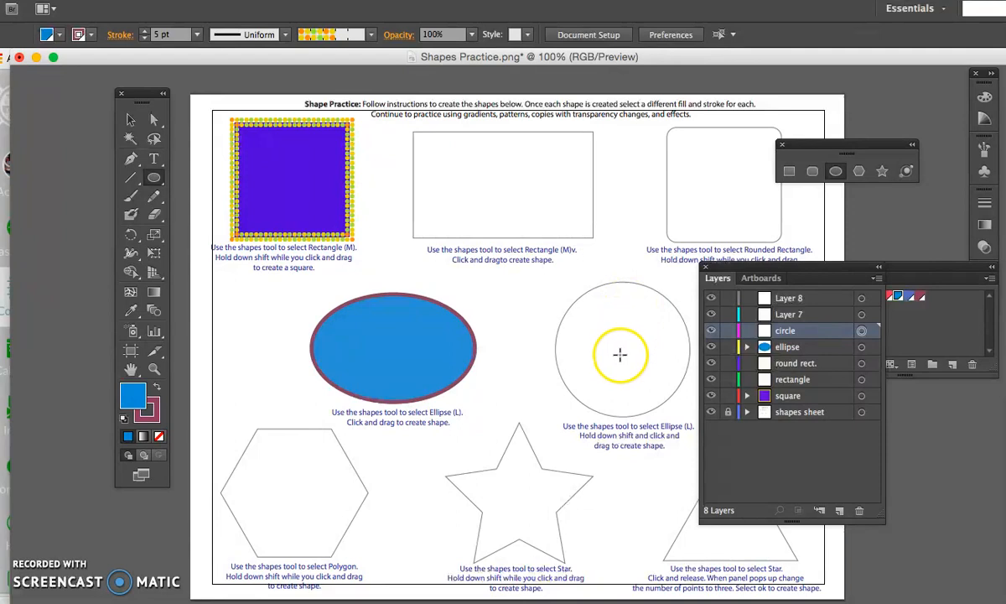
pyautogui.moveTo(608, 312); pyautogui.dragTo(749, 451)
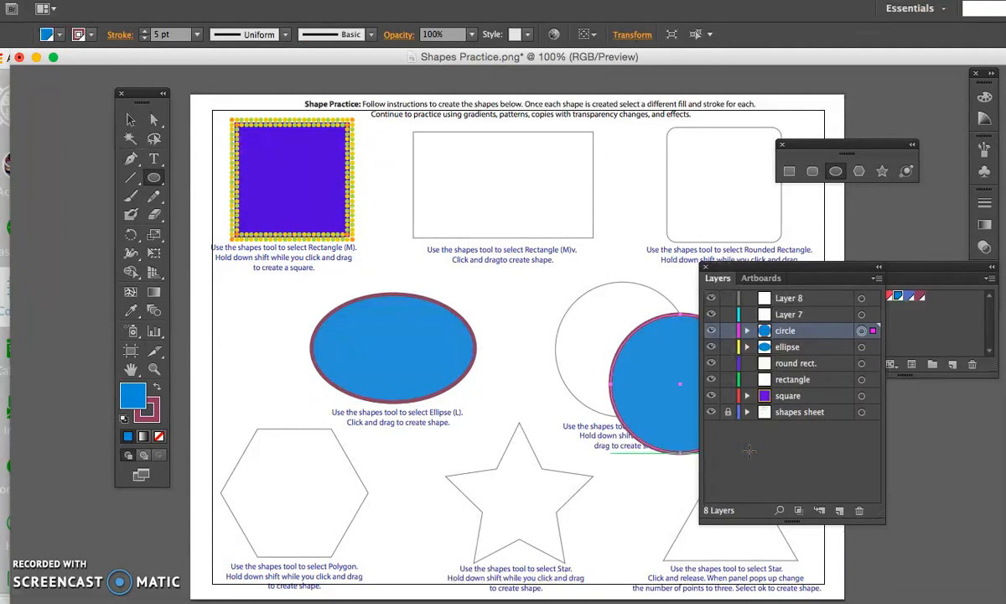
pyautogui.press('Delete')
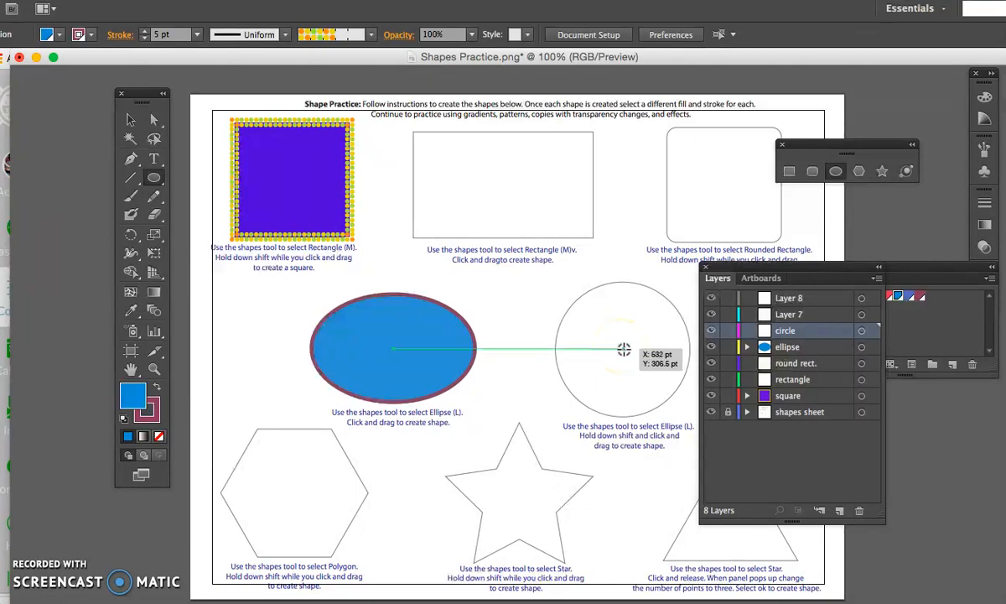
pyautogui.moveTo(631, 359); pyautogui.dragTo(692, 404)
pyautogui.press('super+z')
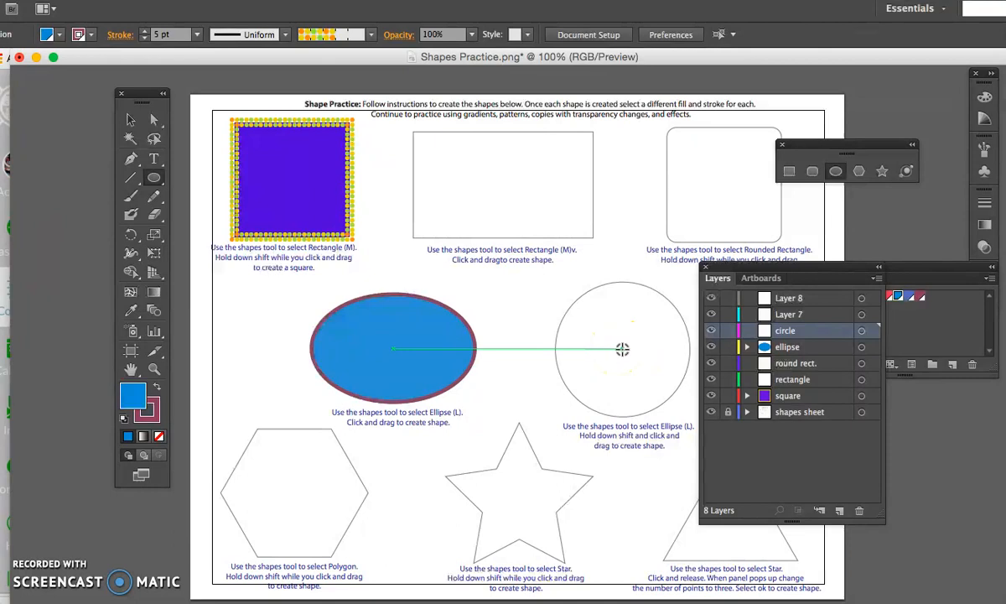
# - Draw a circle outward from the center of the circle template to match its outline, then switch to the Selection tool
pyautogui.moveTo(623, 353)
pyautogui.mouseDown()
pyautogui.moveTo(645, 361)
pyautogui.moveTo(635, 381)
pyautogui.moveTo(691, 412)
pyautogui.mouseUp()
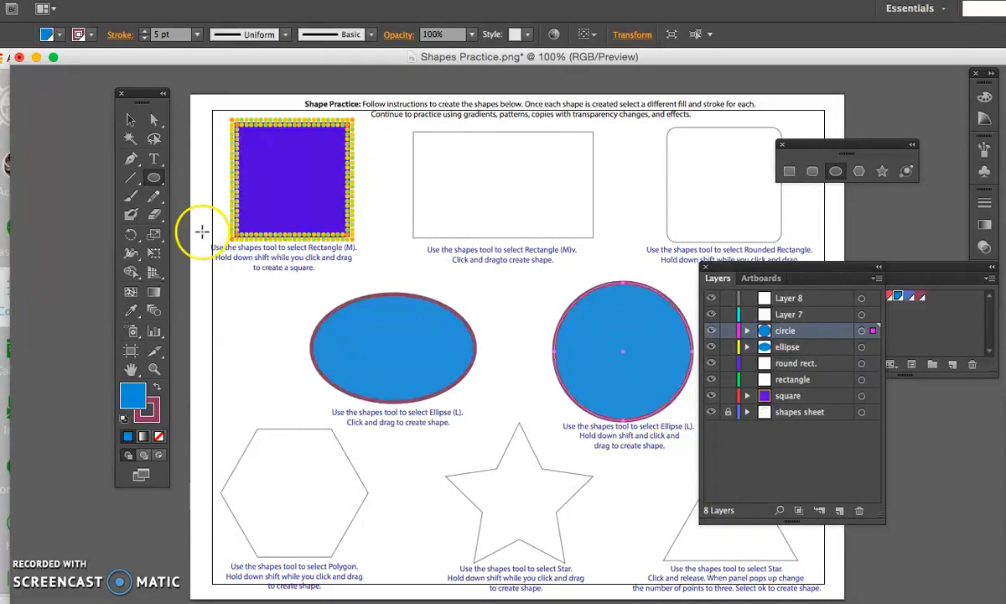
pyautogui.click(130, 122)
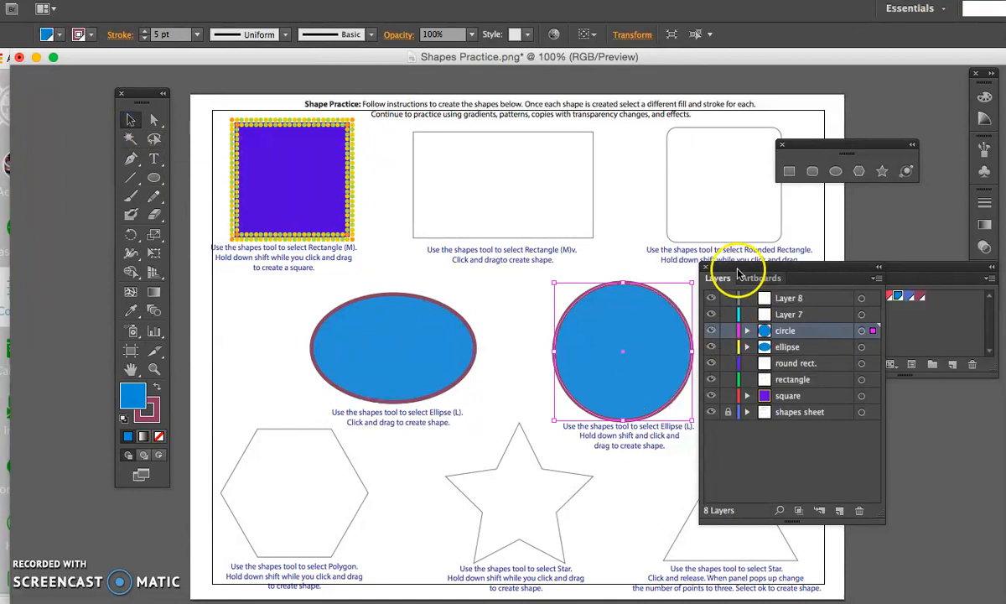
# - Rearrange the floating panels around the circle and open the Nature_Animal Skins pattern swatch library
pyautogui.moveTo(738, 270); pyautogui.dragTo(833, 384)
pyautogui.click(845, 266)
pyautogui.moveTo(846, 266); pyautogui.dragTo(796, 197)
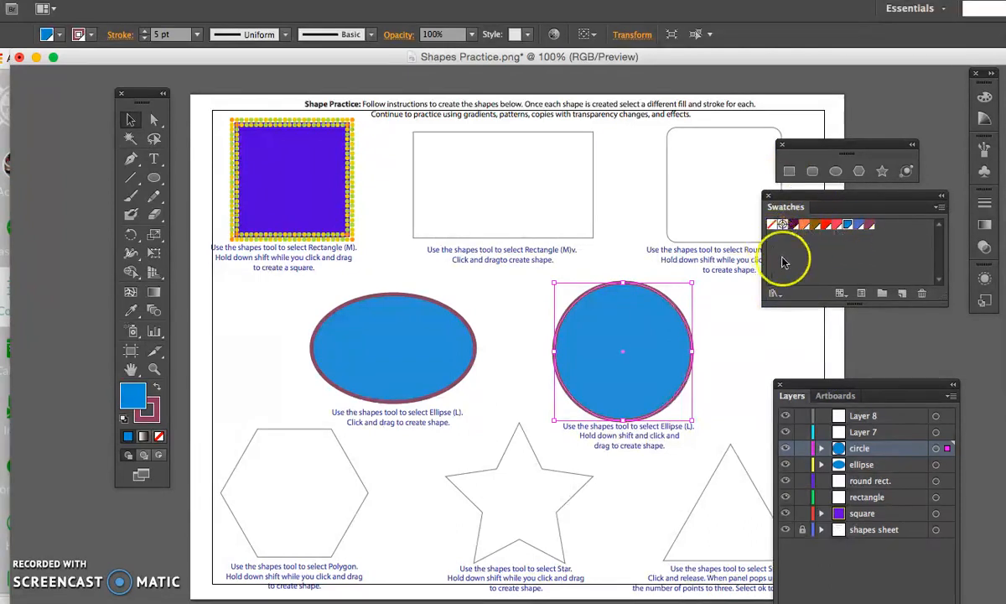
pyautogui.click(775, 293)
pyautogui.moveTo(778, 298)
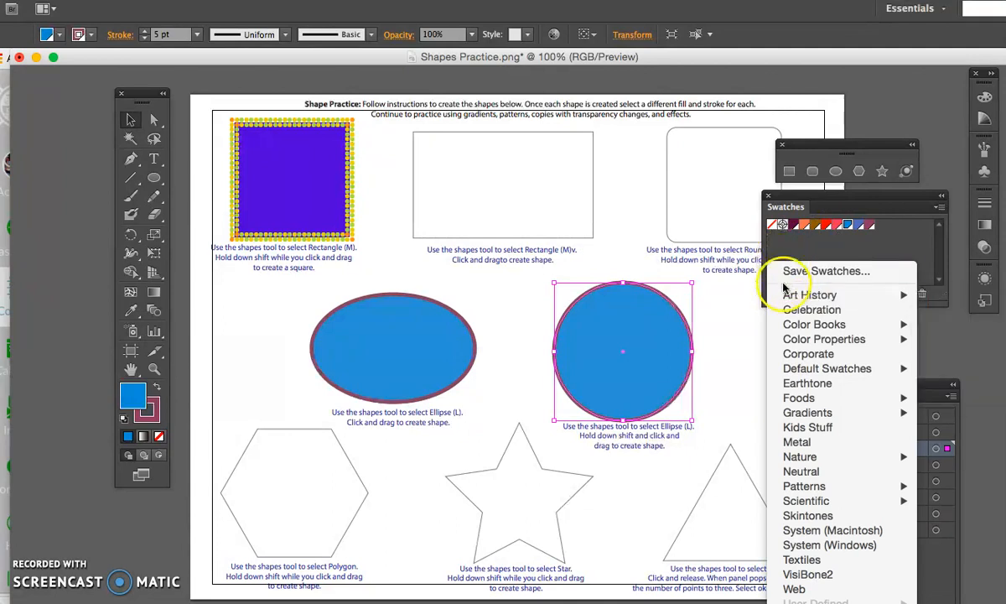
pyautogui.moveTo(880, 486)
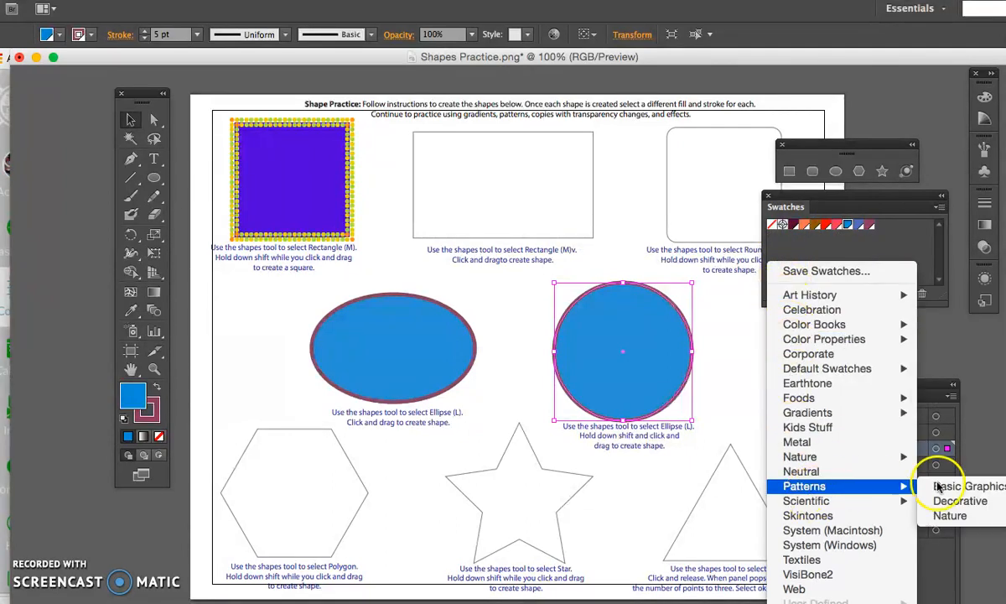
pyautogui.moveTo(964, 489)
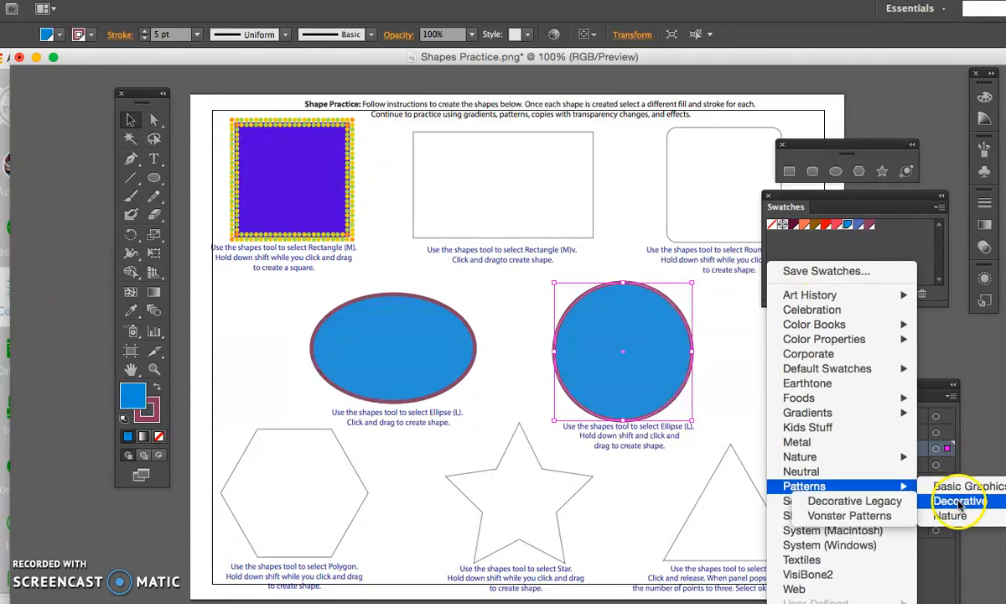
pyautogui.moveTo(951, 518)
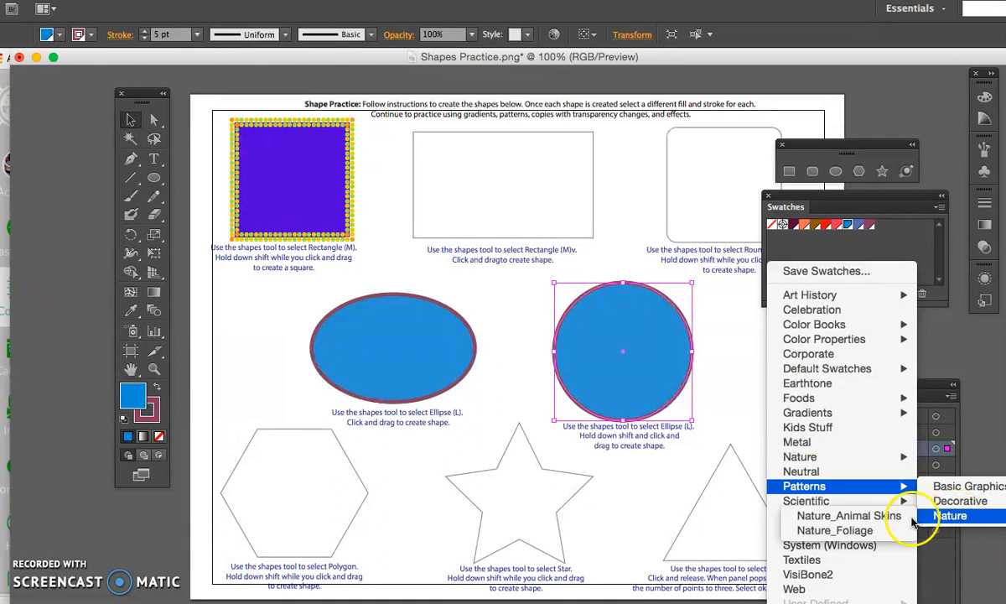
pyautogui.click(881, 516)
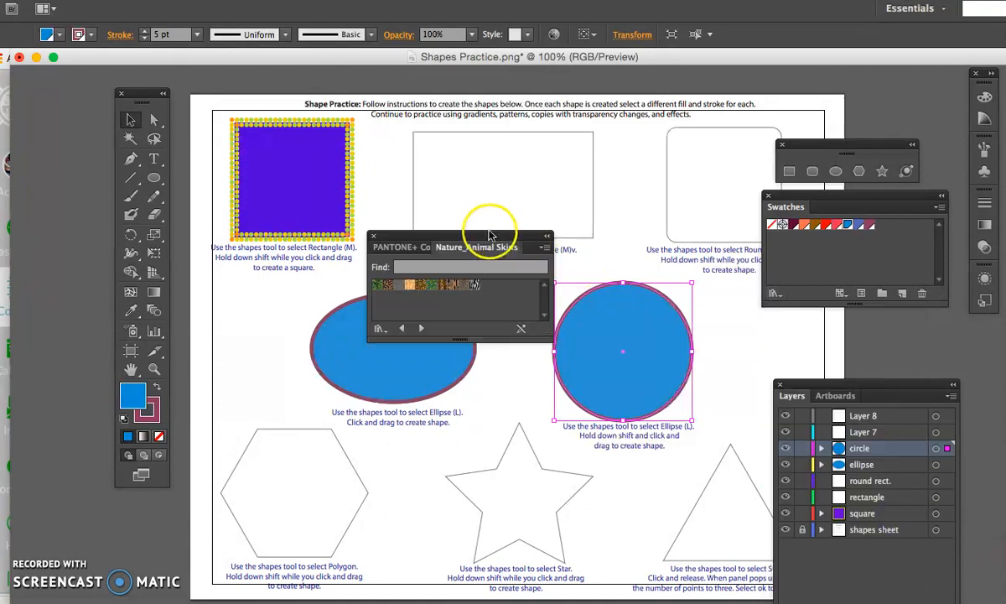
pyautogui.moveTo(459, 235); pyautogui.dragTo(485, 150)
# - Try several animal skin patterns as the circle's fill, settle on the black-and-white zebra pattern, and close the library
pyautogui.click(499, 201)
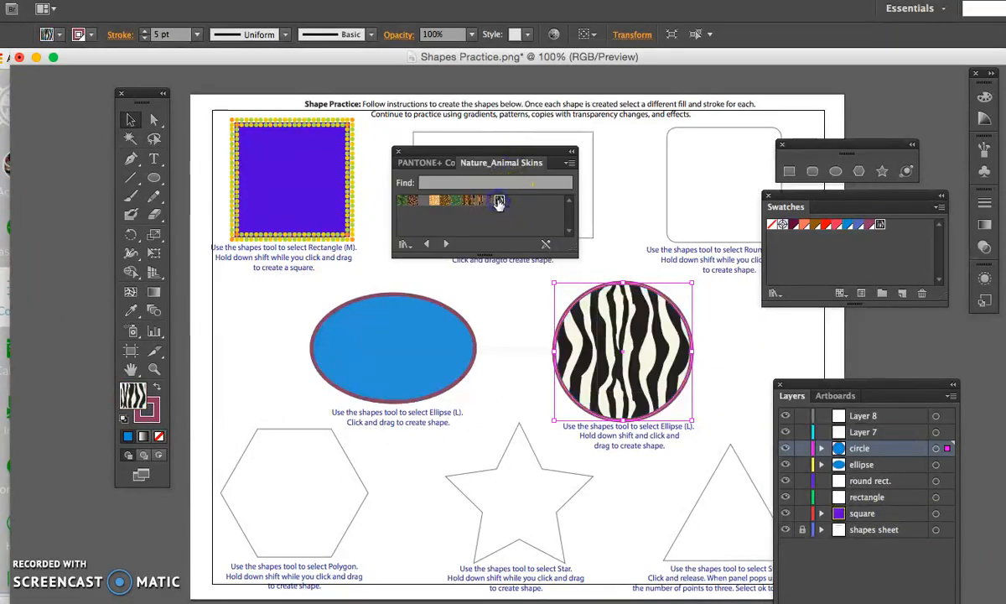
pyautogui.click(488, 201)
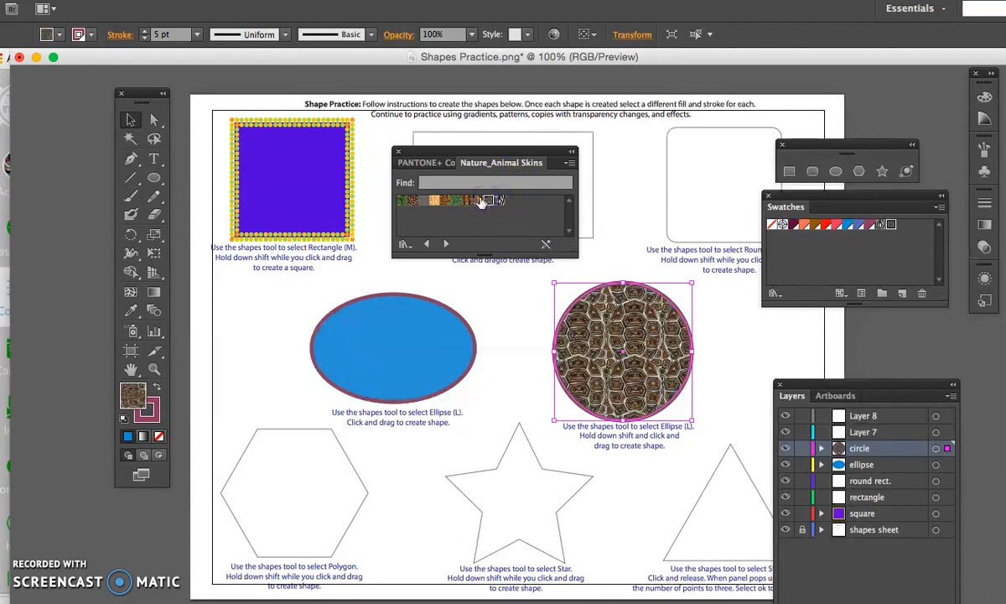
pyautogui.click(476, 201)
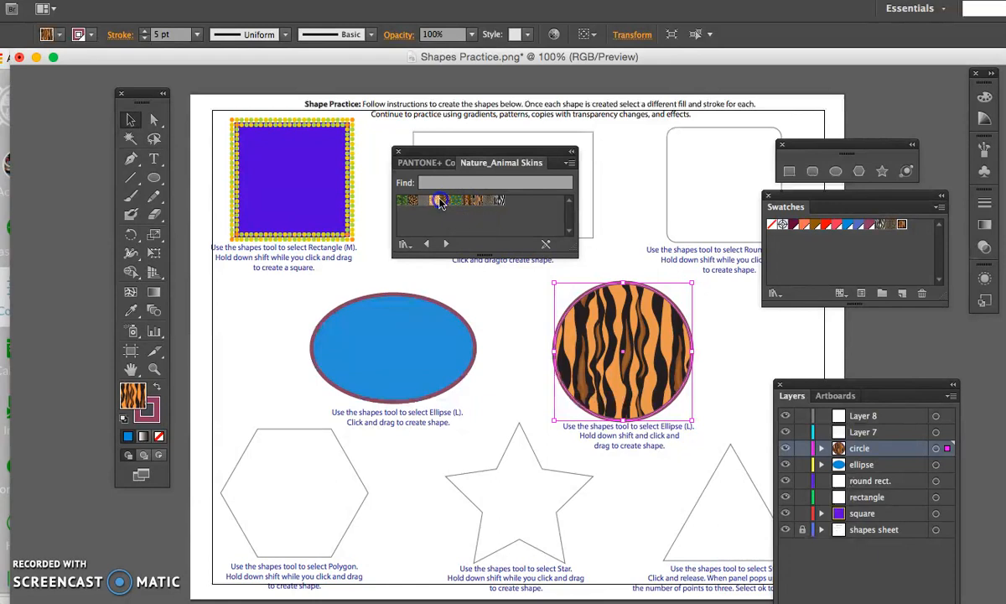
pyautogui.click(433, 202)
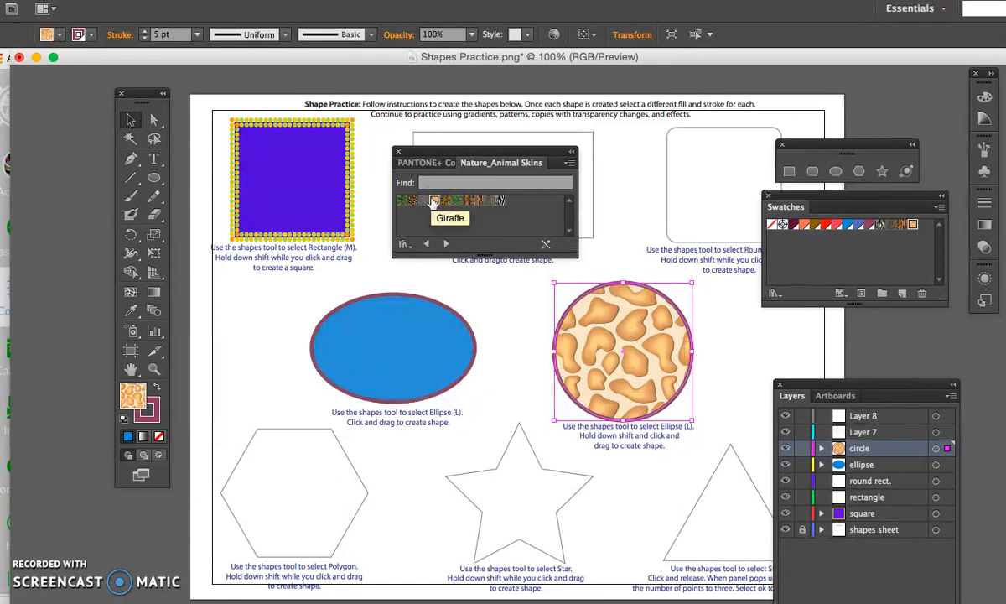
pyautogui.click(498, 199)
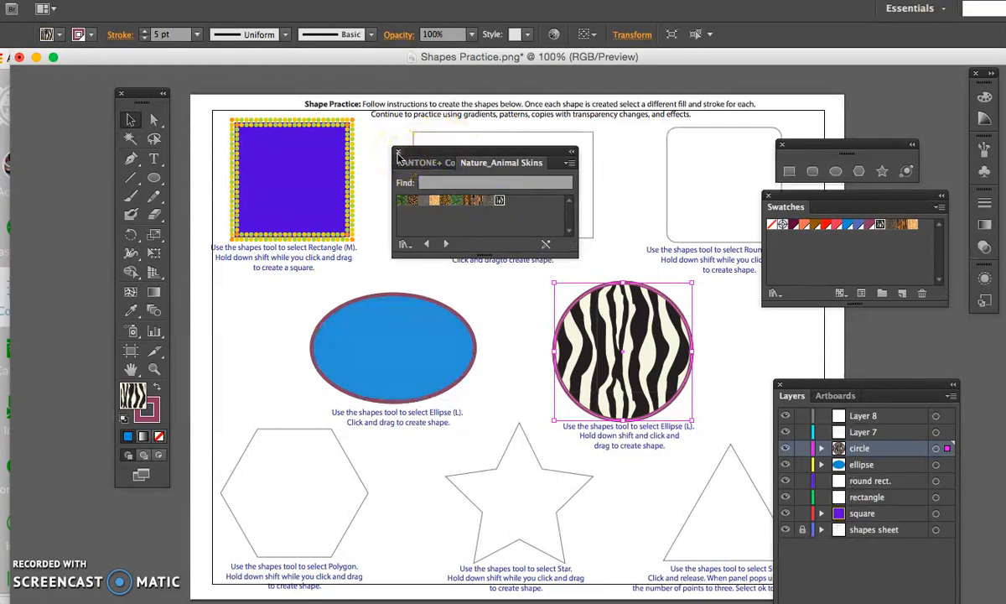
pyautogui.click(398, 154)
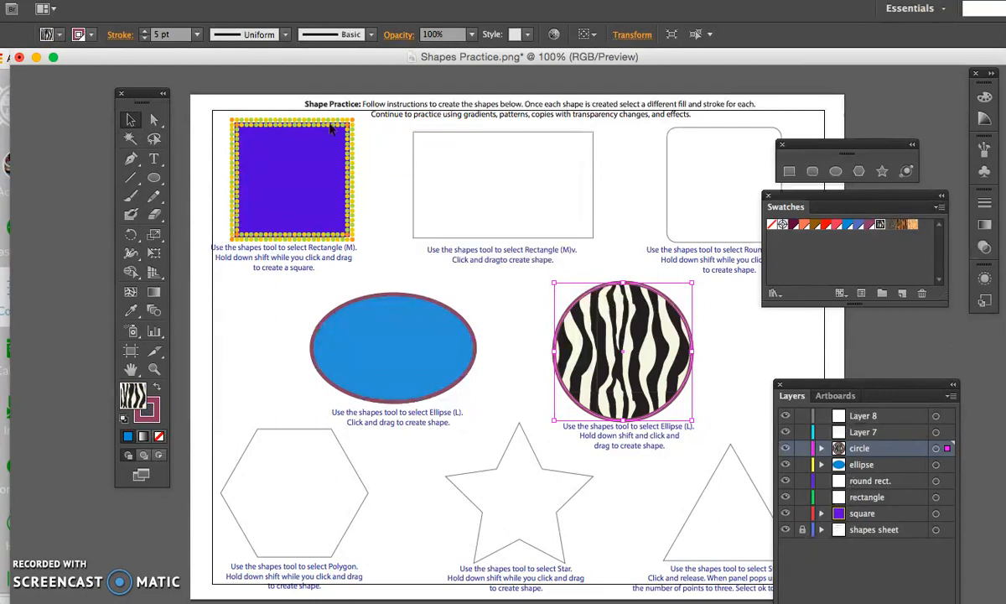
# - Change the circle's stroke color to dark teal, hex 116977
pyautogui.click(156, 404)
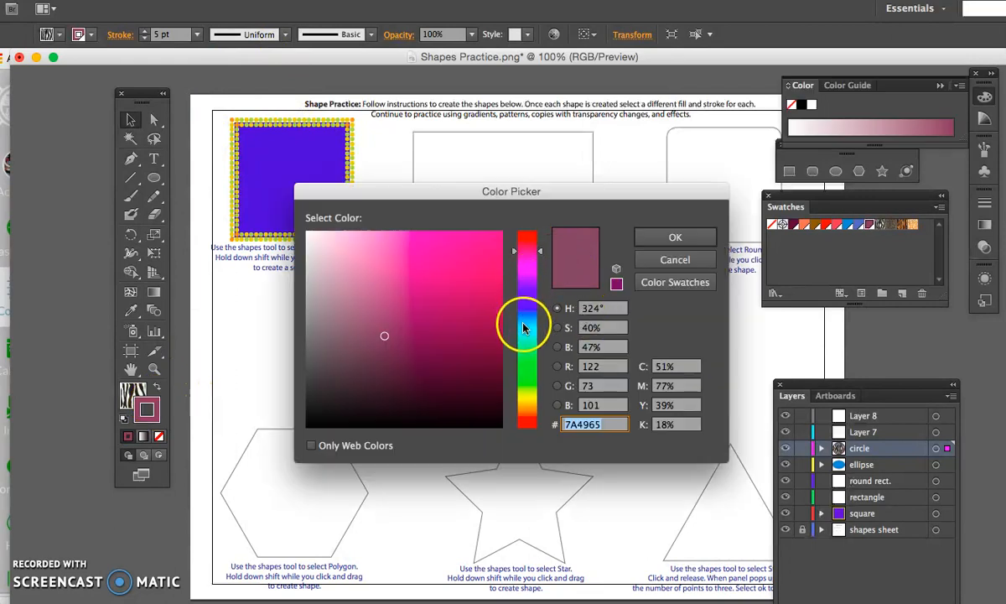
pyautogui.click(524, 326)
pyautogui.click(475, 335)
pyautogui.click(690, 230)
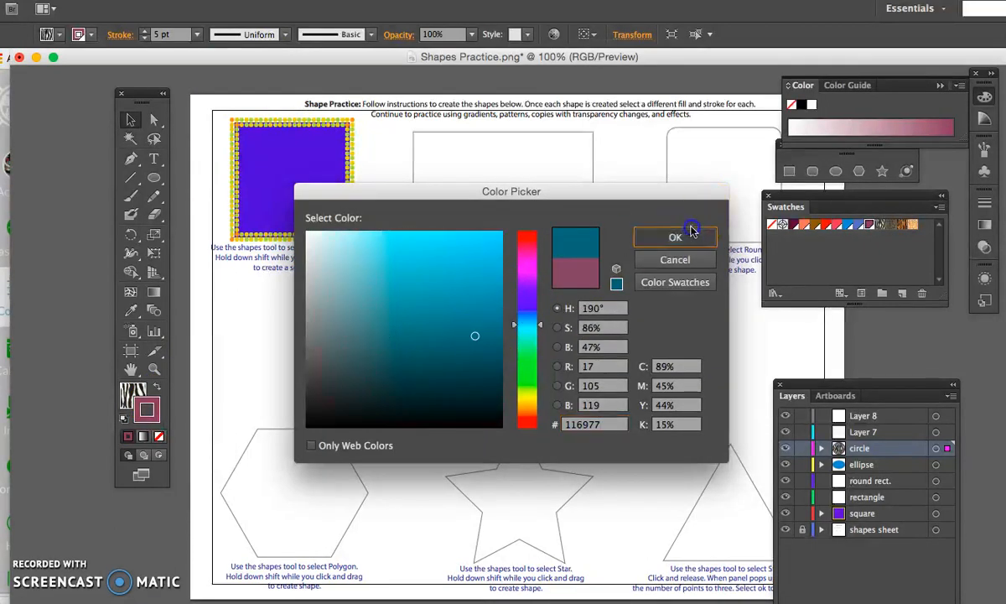
# - Set the circle's stroke weight to 6 pt and apply the variable width profile with two bulges, then deselect it
pyautogui.click(196, 35)
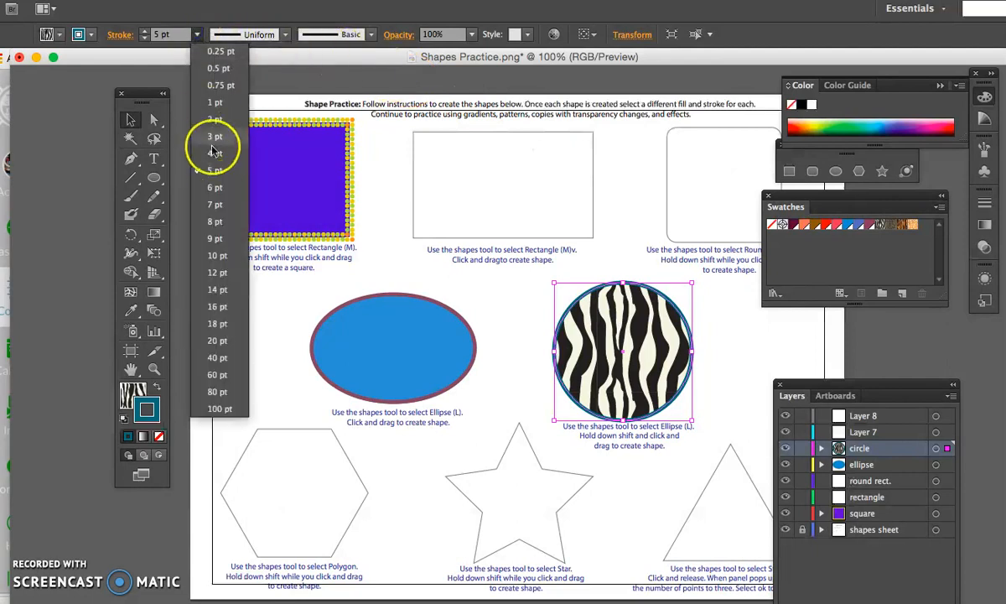
pyautogui.click(214, 187)
pyautogui.click(288, 34)
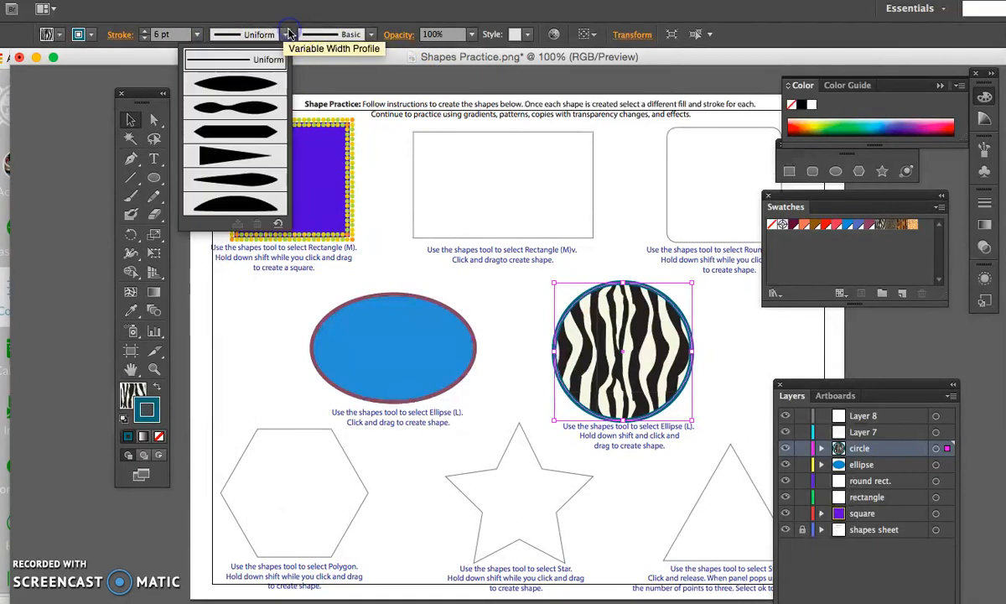
pyautogui.click(256, 107)
pyautogui.click(494, 281)
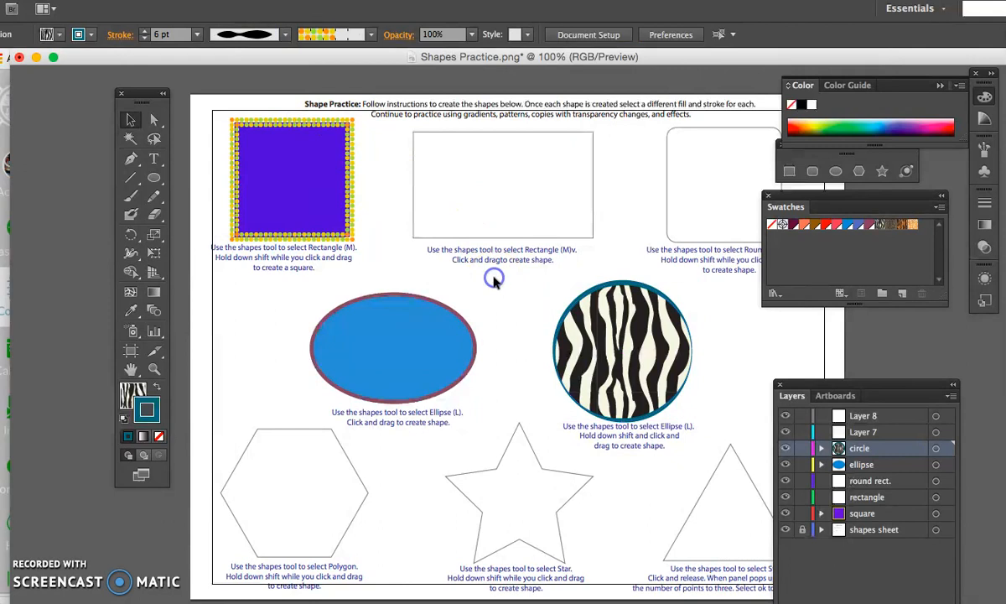
pyautogui.click(604, 348)
pyautogui.moveTo(581, 345)
pyautogui.mouseDown()
pyautogui.moveTo(566, 349)
pyautogui.moveTo(601, 347)
pyautogui.mouseUp()
pyautogui.scroll(-3, 540, 411)
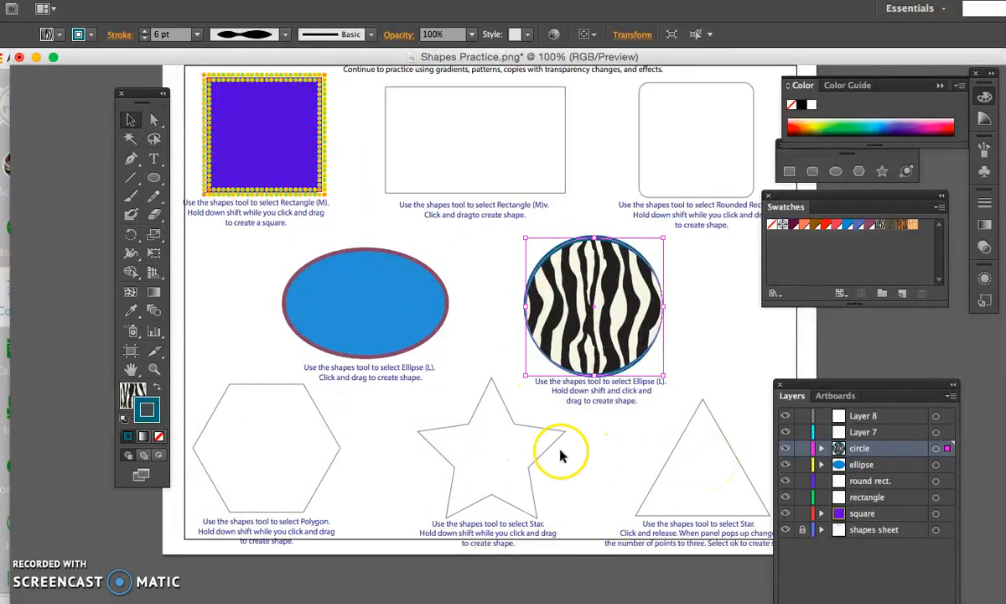
# - Activate the Star tool, rename Layer 7 to star, and target that layer with nothing selected
pyautogui.click(883, 174)
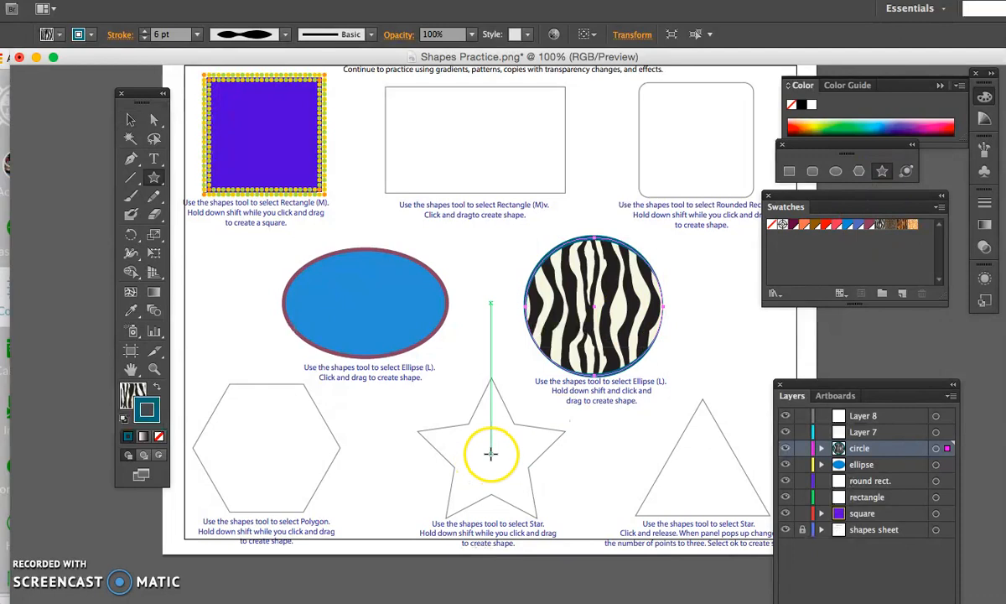
pyautogui.doubleClick(863, 435)
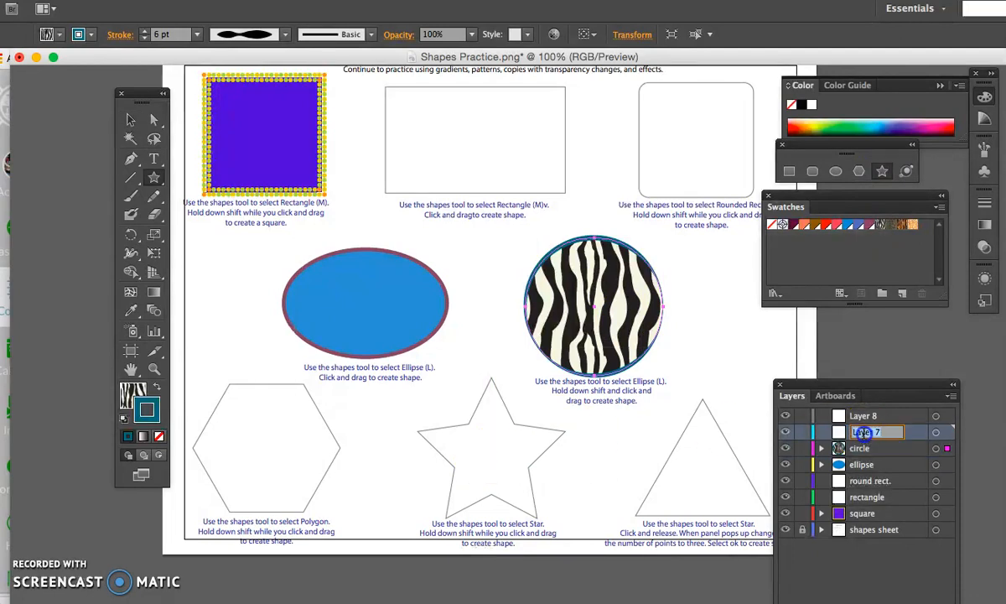
pyautogui.click(936, 432)
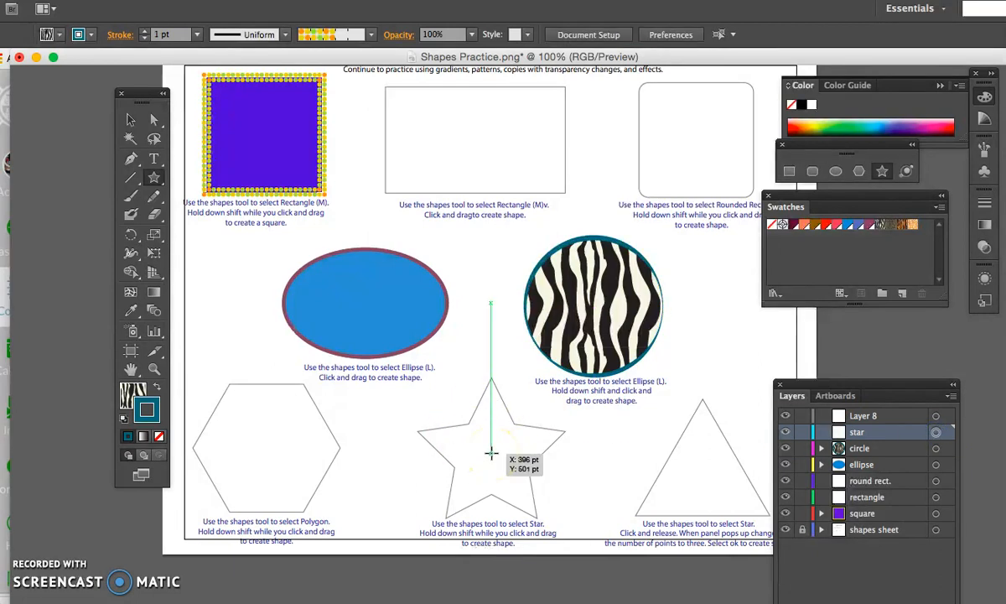
# - Draw a five-pointed star over the star template, redrawing it once and moving it into place over the outline
pyautogui.moveTo(492, 452); pyautogui.dragTo(557, 513)
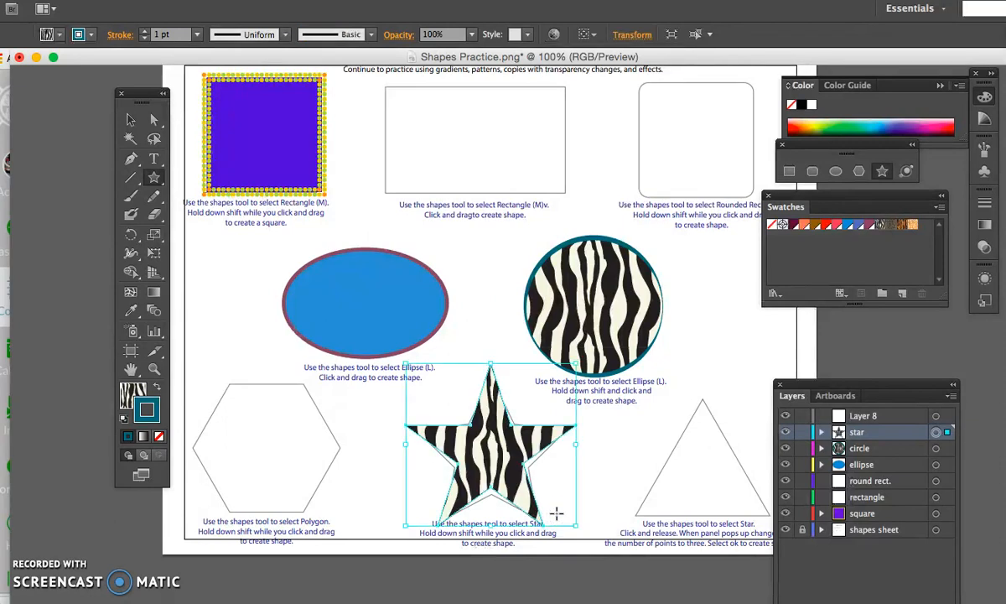
pyautogui.press('super+z')
pyautogui.moveTo(491, 383); pyautogui.dragTo(545, 448)
pyautogui.press('v')
pyautogui.moveTo(522, 382); pyautogui.dragTo(519, 469)
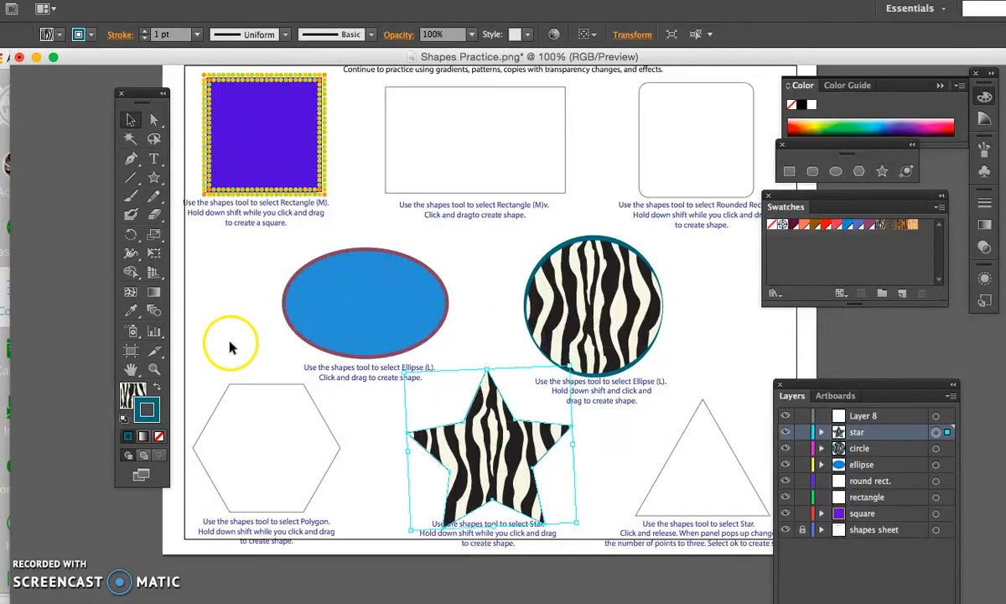
# - Set both the star's fill and its stroke to None
pyautogui.click(77, 34)
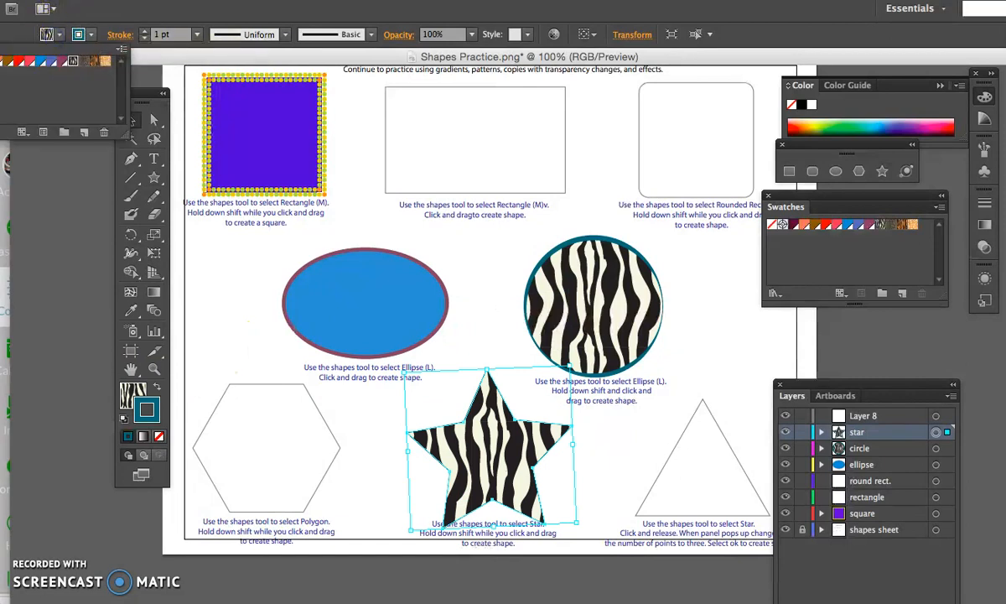
pyautogui.click(0, 62)
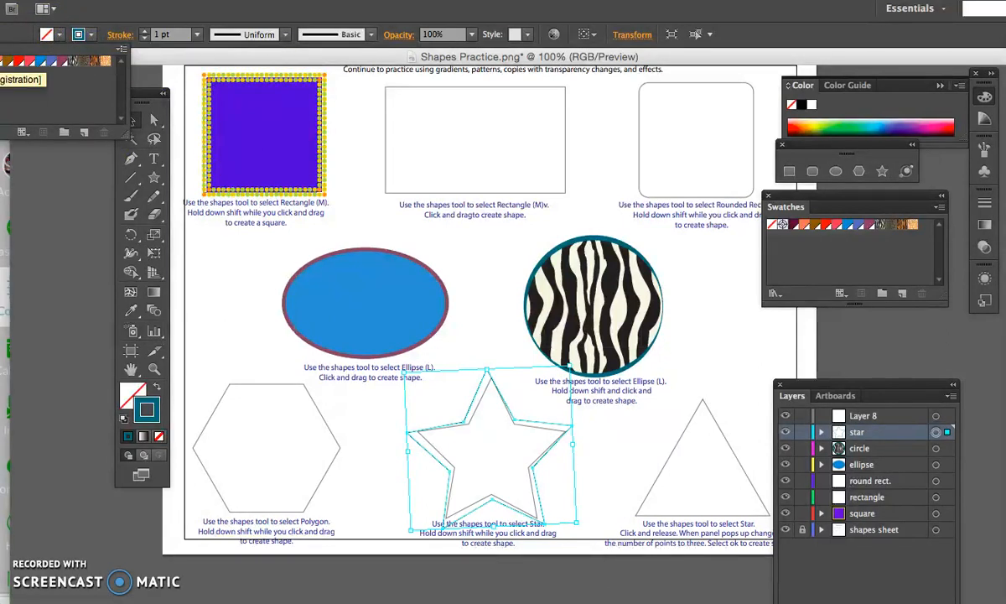
pyautogui.click(0, 61)
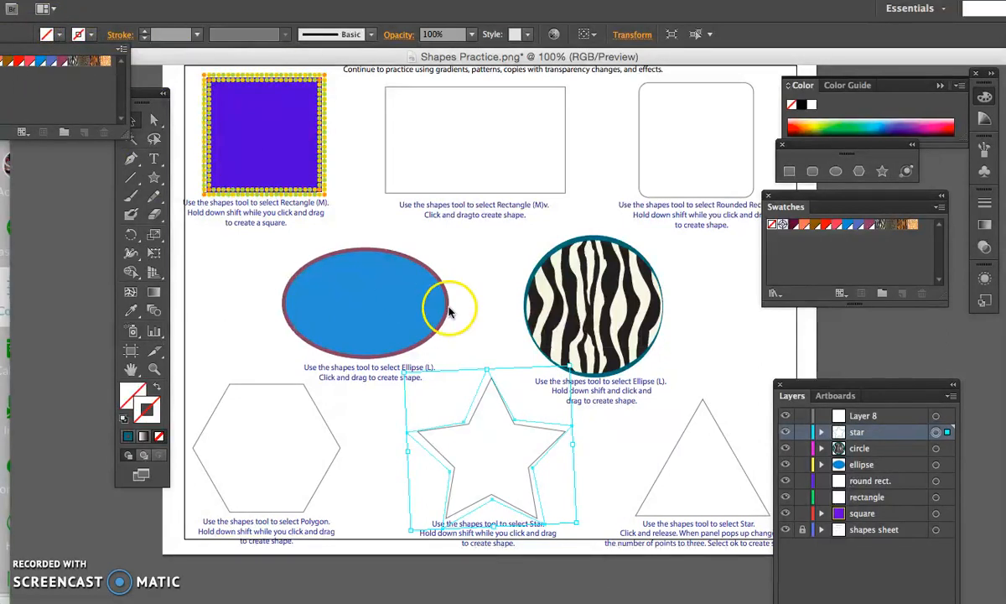
pyautogui.click(492, 349)
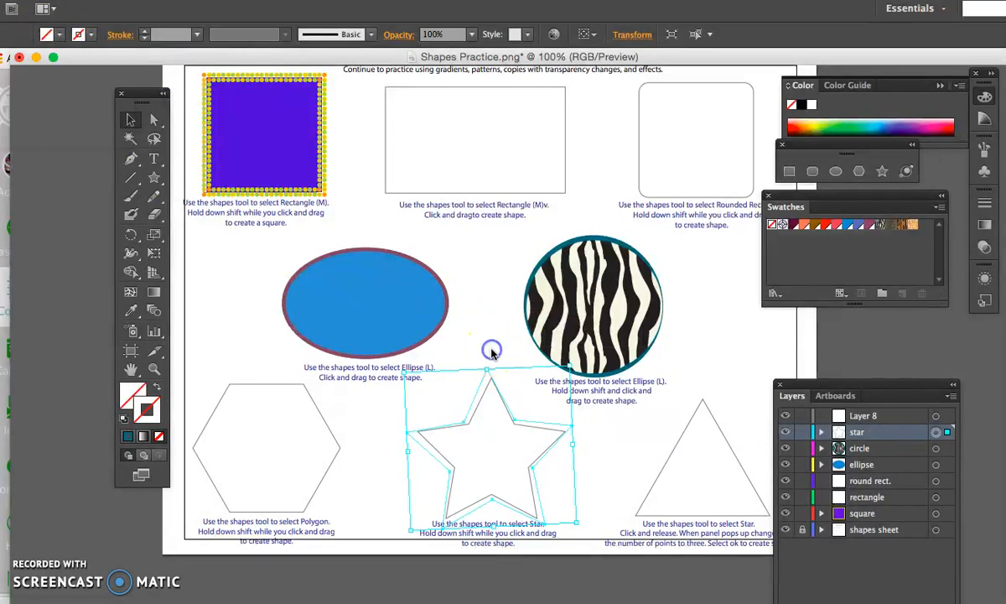
# - Straighten, slightly shrink and shift the unfilled star to align it with the template outline
pyautogui.click(408, 374)
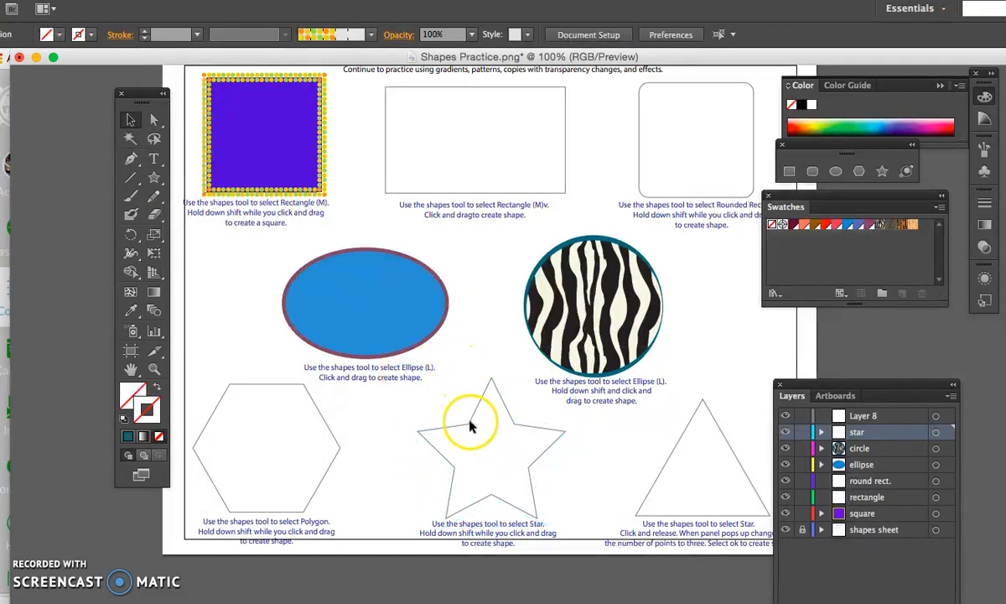
pyautogui.moveTo(428, 376); pyautogui.dragTo(514, 492)
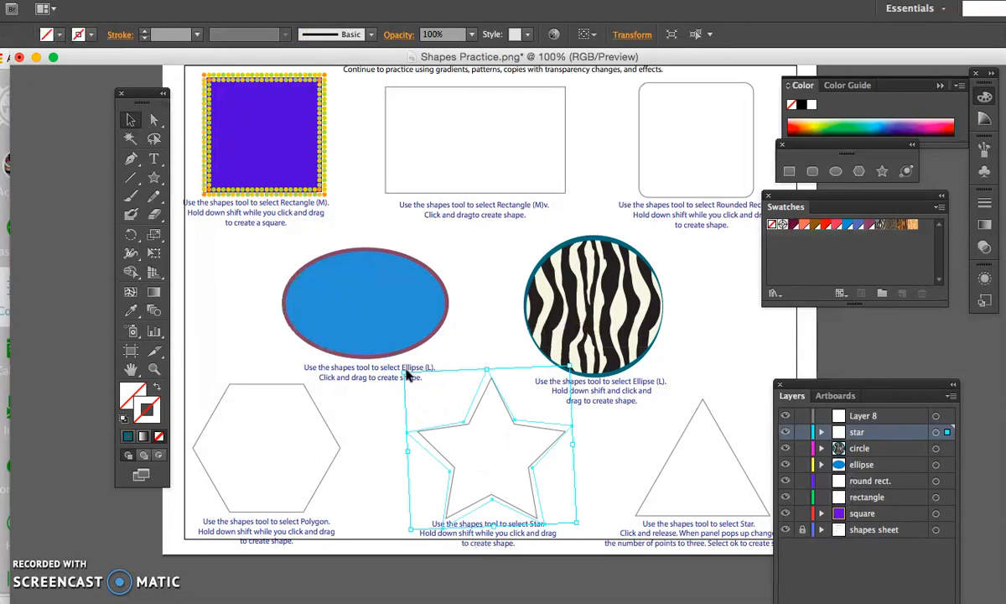
pyautogui.moveTo(407, 369)
pyautogui.mouseDown()
pyautogui.moveTo(415, 377)
pyautogui.moveTo(408, 365)
pyautogui.mouseUp()
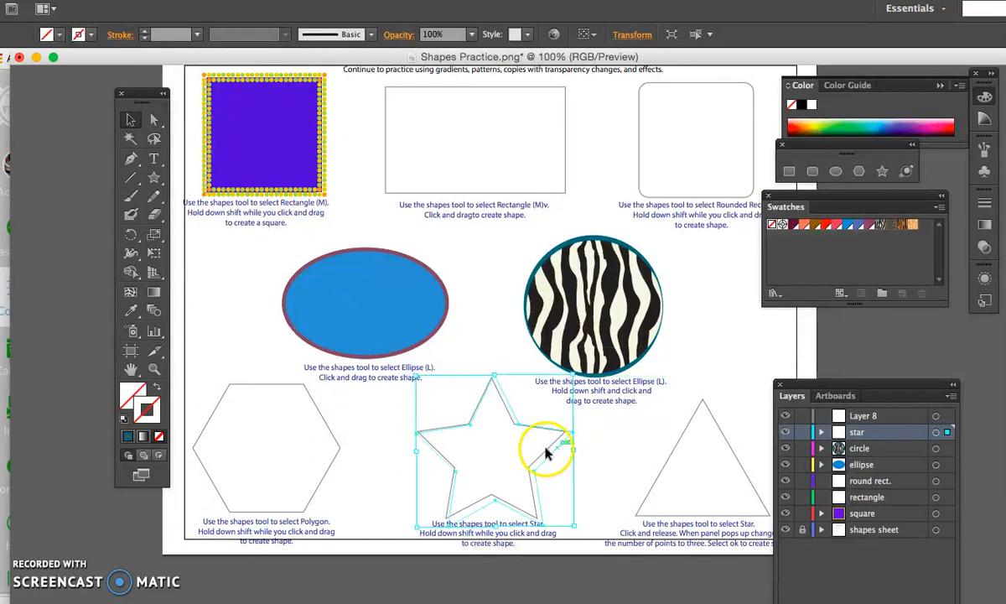
pyautogui.moveTo(539, 456); pyautogui.dragTo(536, 453)
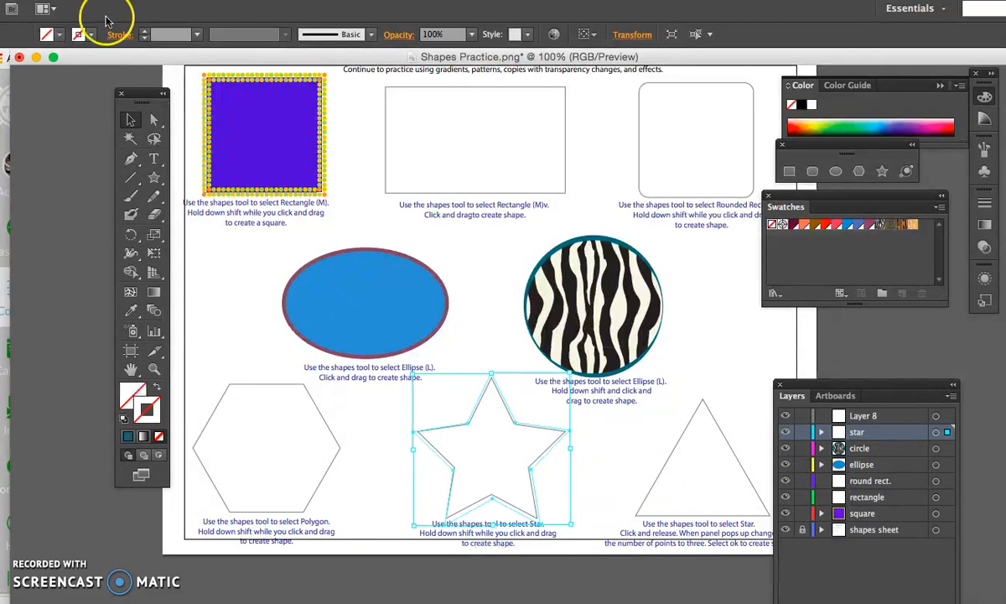
# - Apply the PANTONE 198 UP swatch to the star's stroke, set the stroke weight to 4 pt, and deselect the star
pyautogui.click(88, 35)
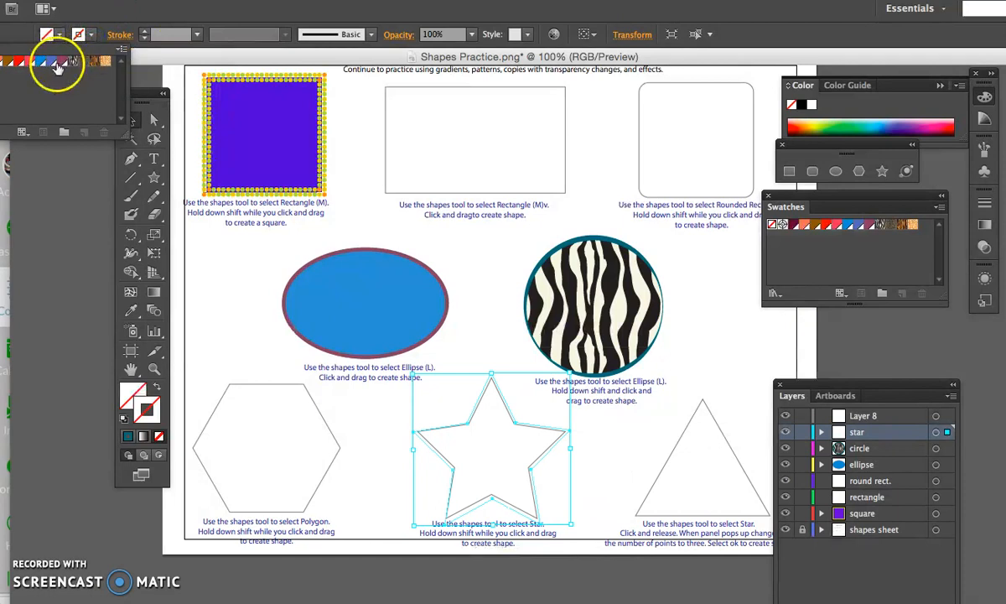
pyautogui.click(29, 62)
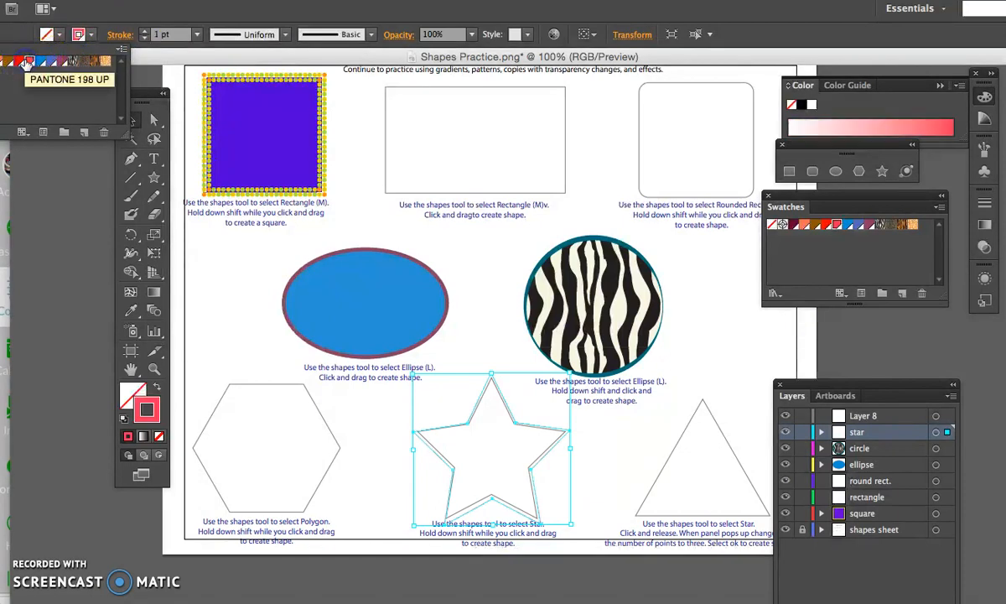
pyautogui.click(191, 34)
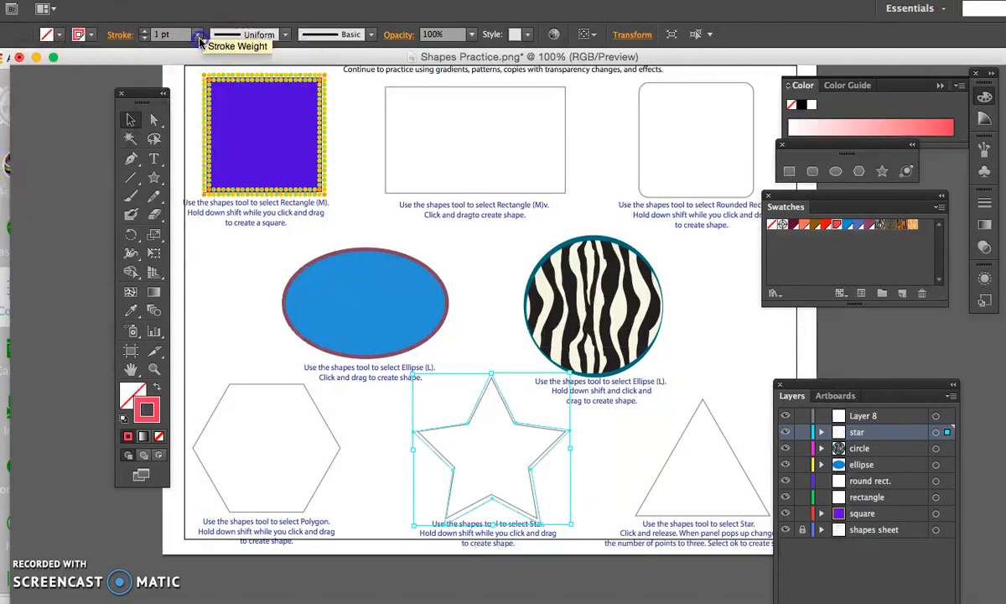
pyautogui.click(198, 36)
pyautogui.click(215, 153)
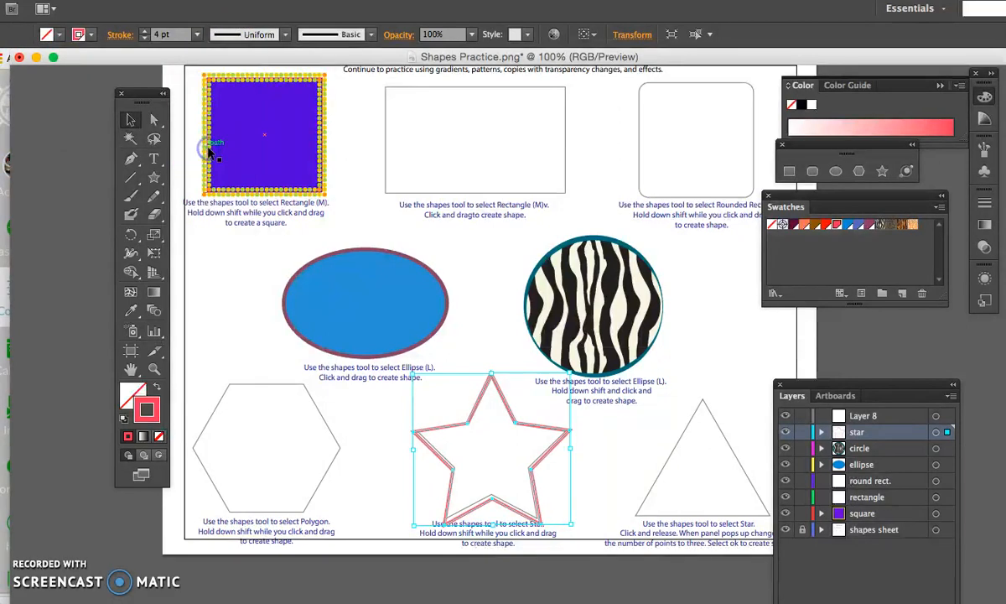
pyautogui.click(495, 345)
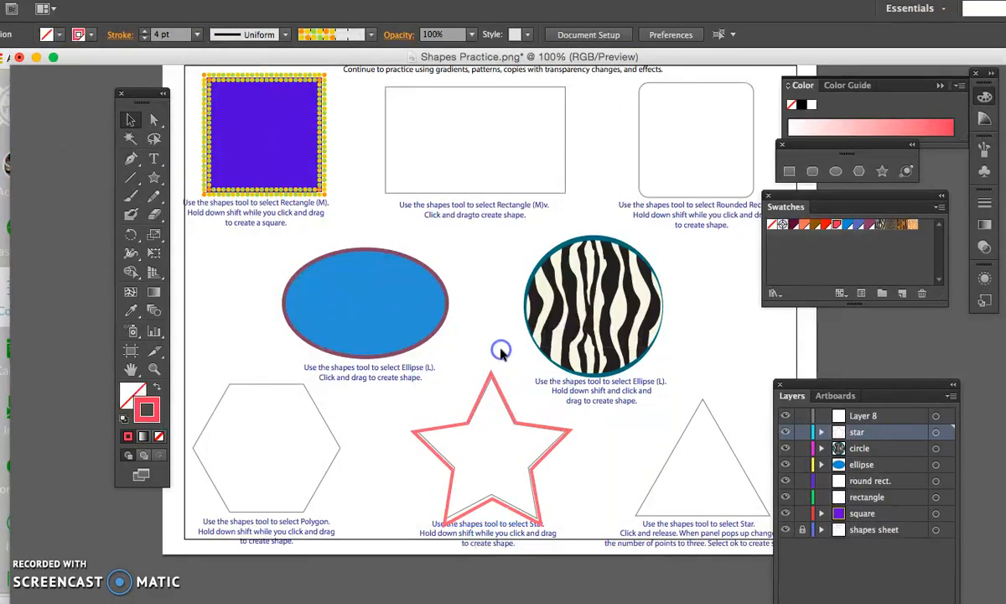
# - Reselect the star and fill it with the default white-to-black linear gradient
pyautogui.click(471, 419)
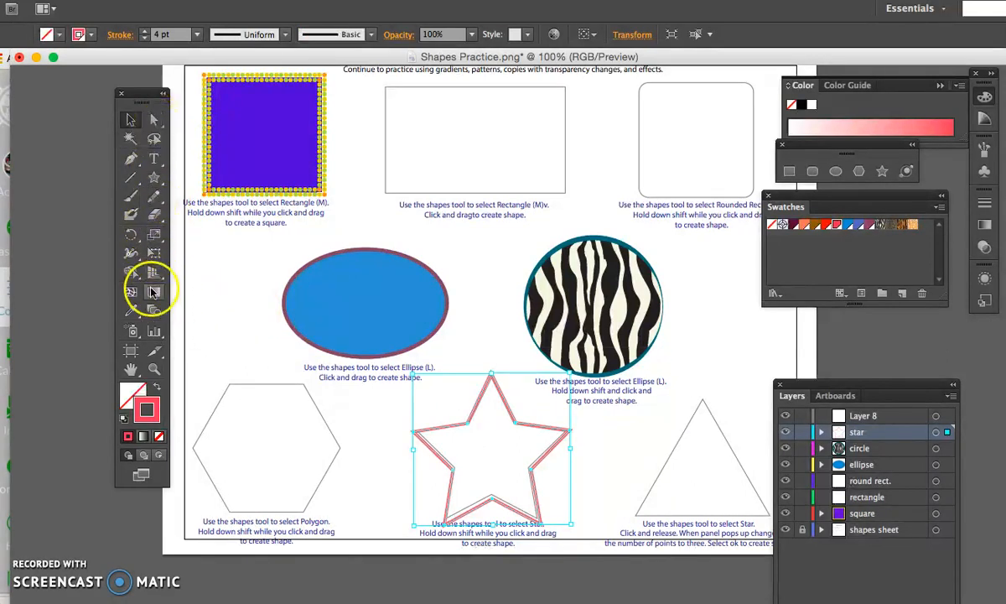
pyautogui.click(154, 291)
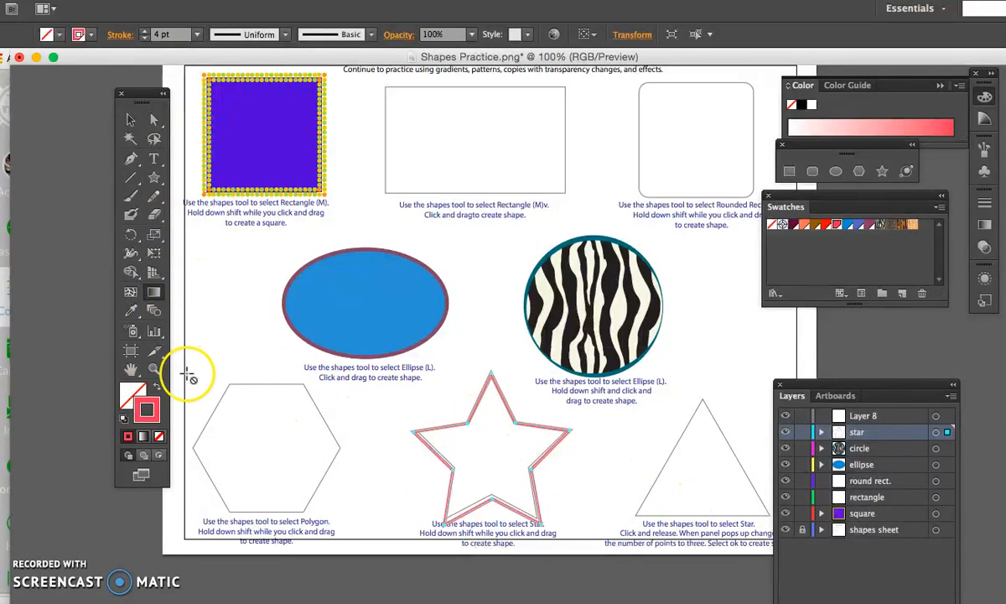
pyautogui.click(128, 388)
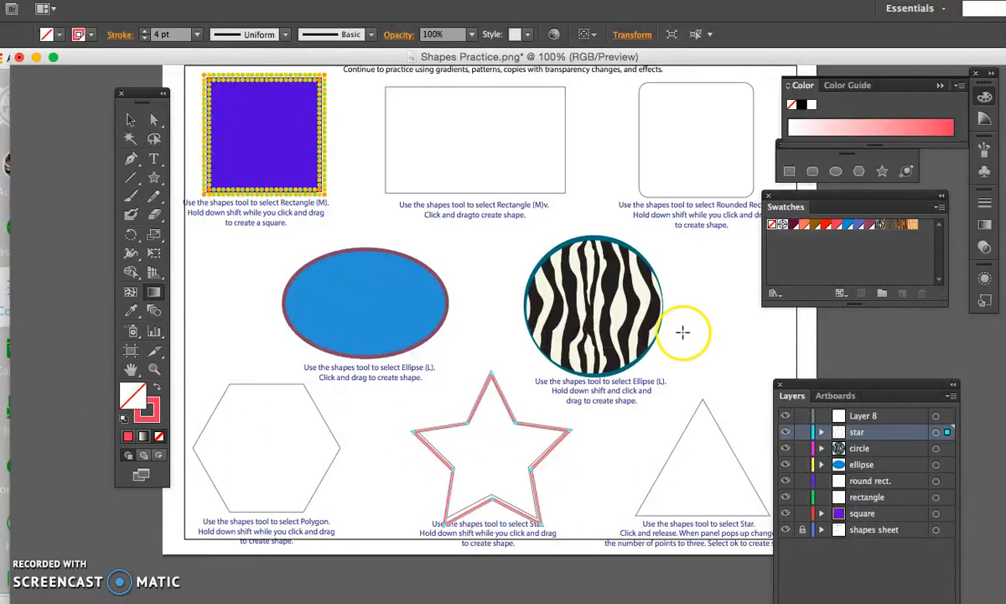
pyautogui.click(490, 475)
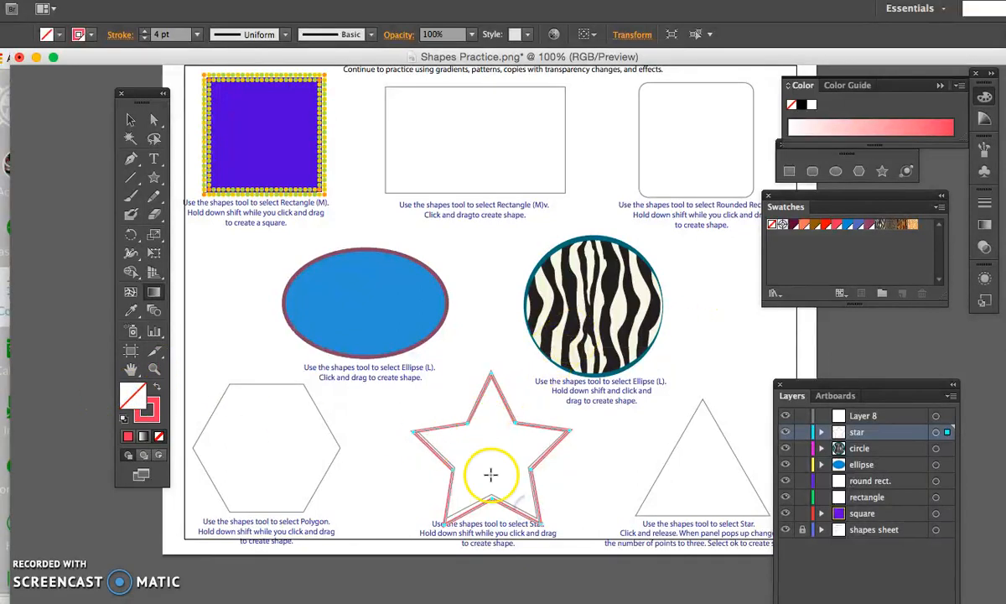
pyautogui.click(47, 34)
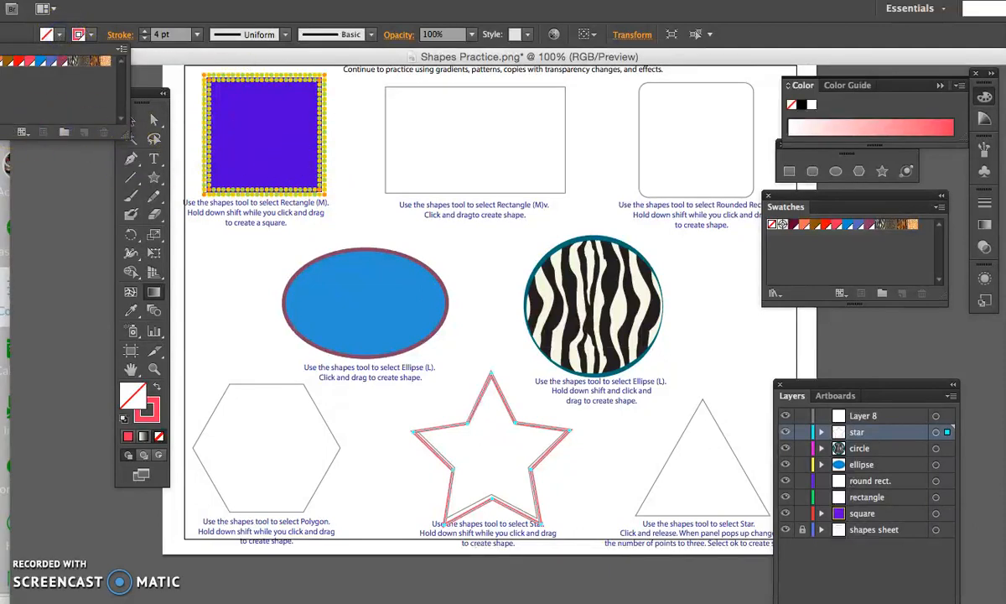
pyautogui.click(143, 438)
pyautogui.click(143, 437)
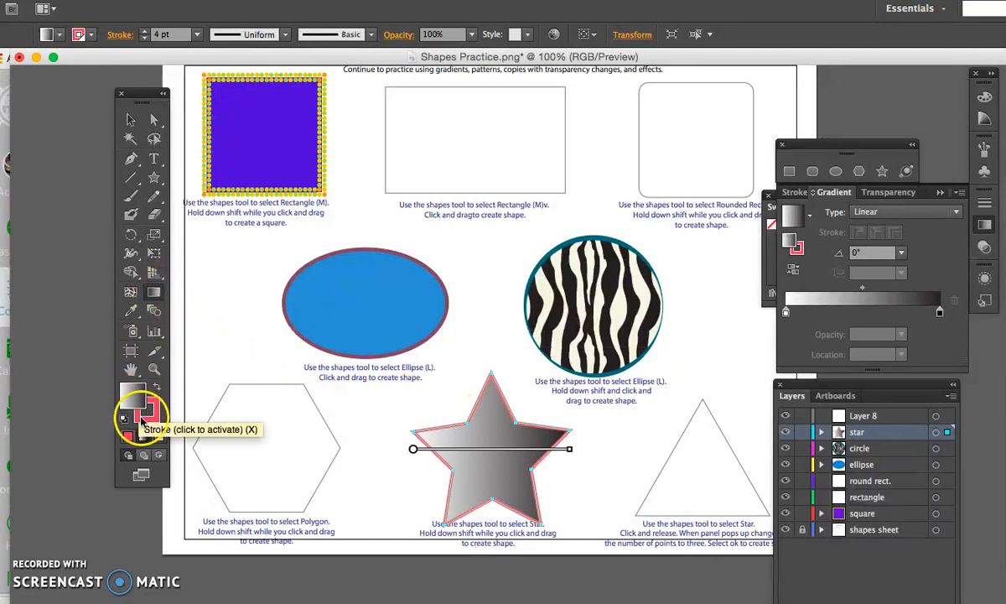
pyautogui.doubleClick(130, 396)
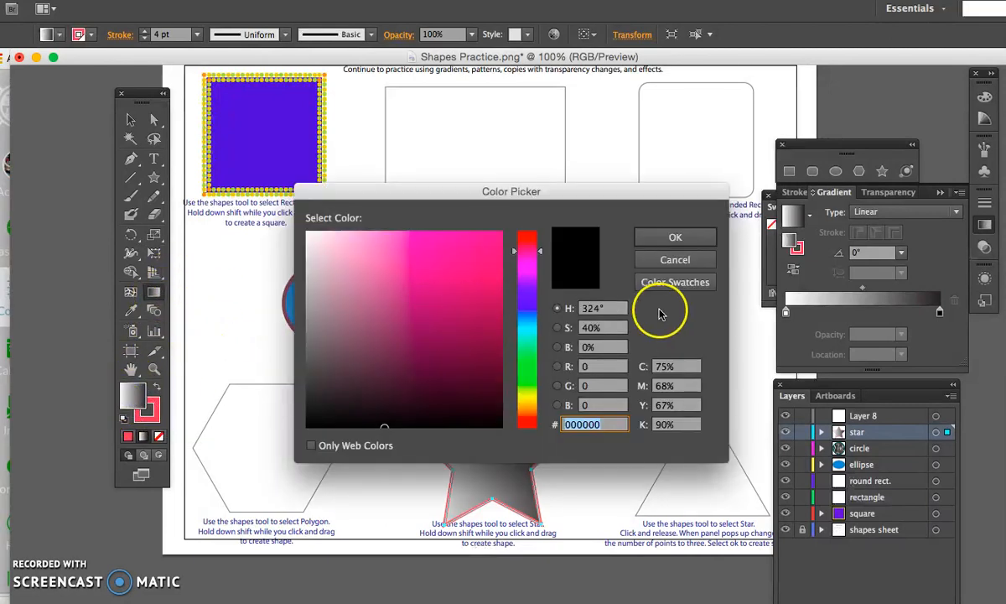
pyautogui.click(669, 261)
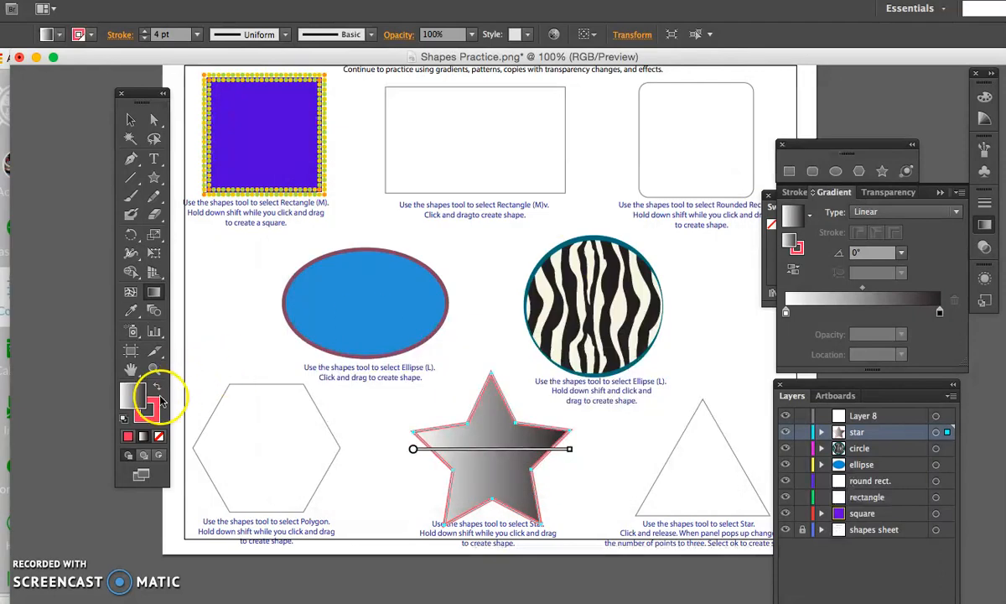
pyautogui.click(151, 405)
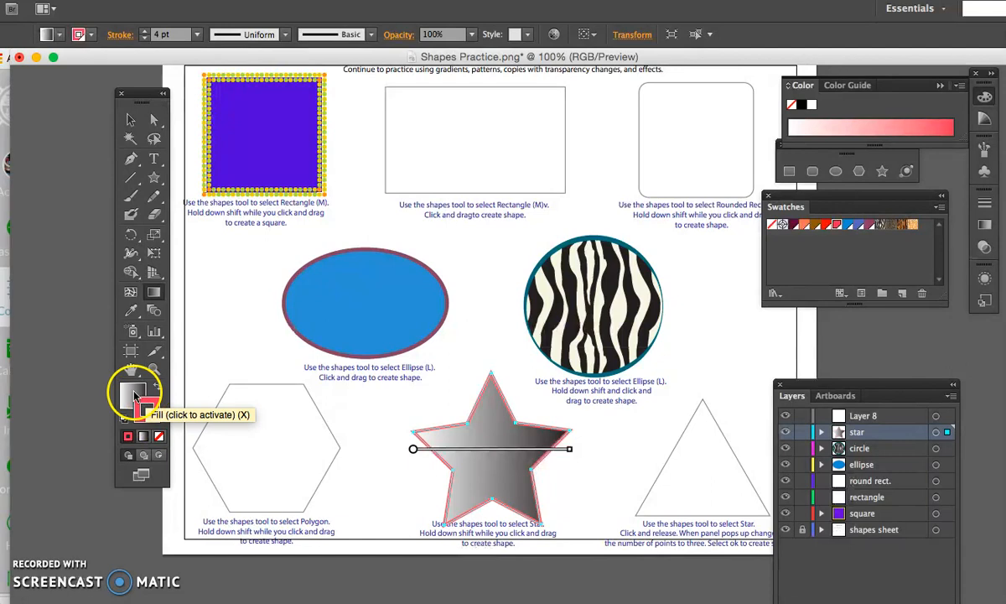
pyautogui.click(144, 438)
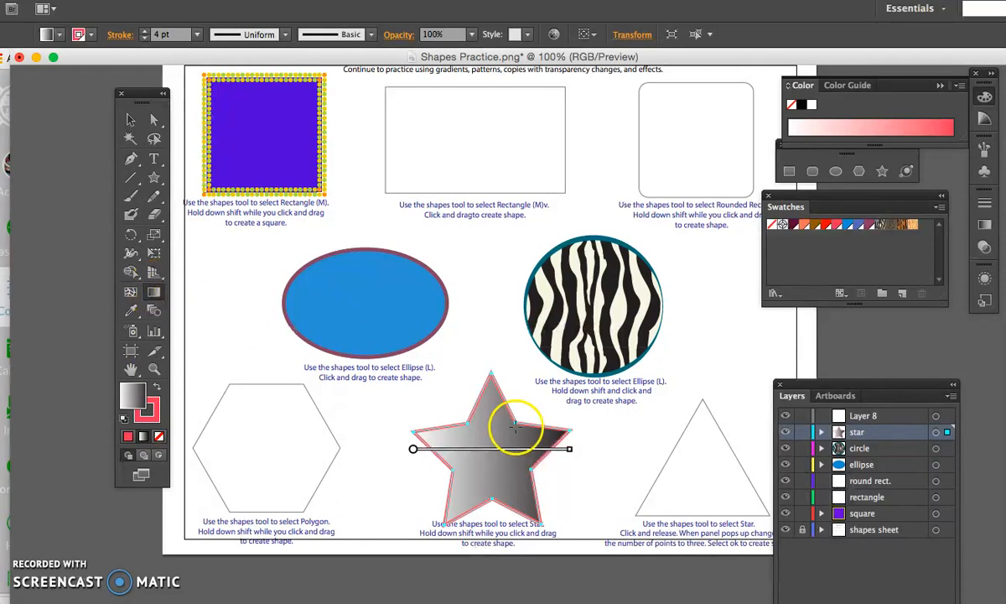
# - Reposition the star's linear gradient and redirect it diagonally from the lower-left white end to the upper-right black end
pyautogui.moveTo(435, 447)
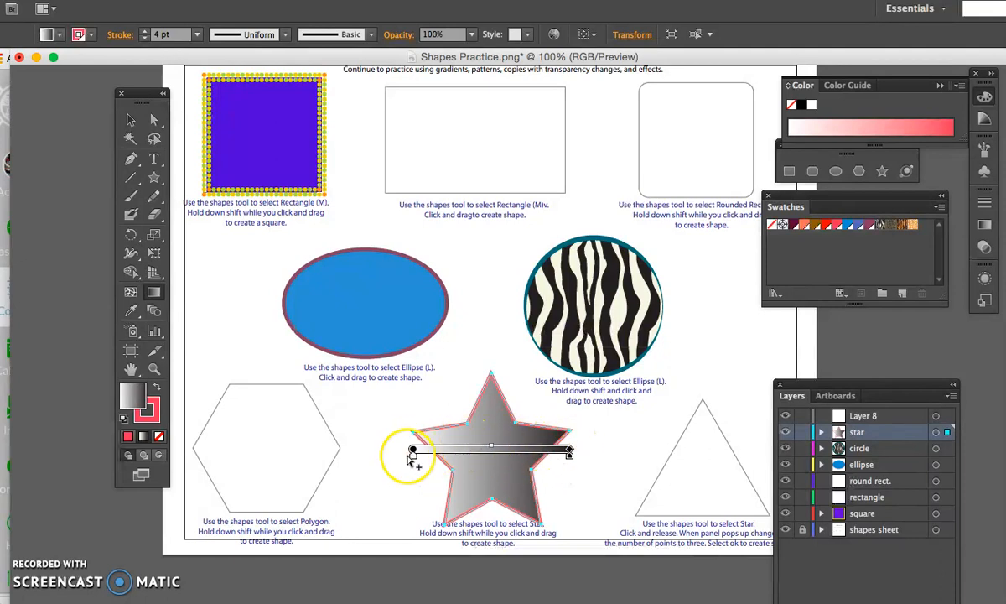
pyautogui.moveTo(569, 448); pyautogui.dragTo(571, 453)
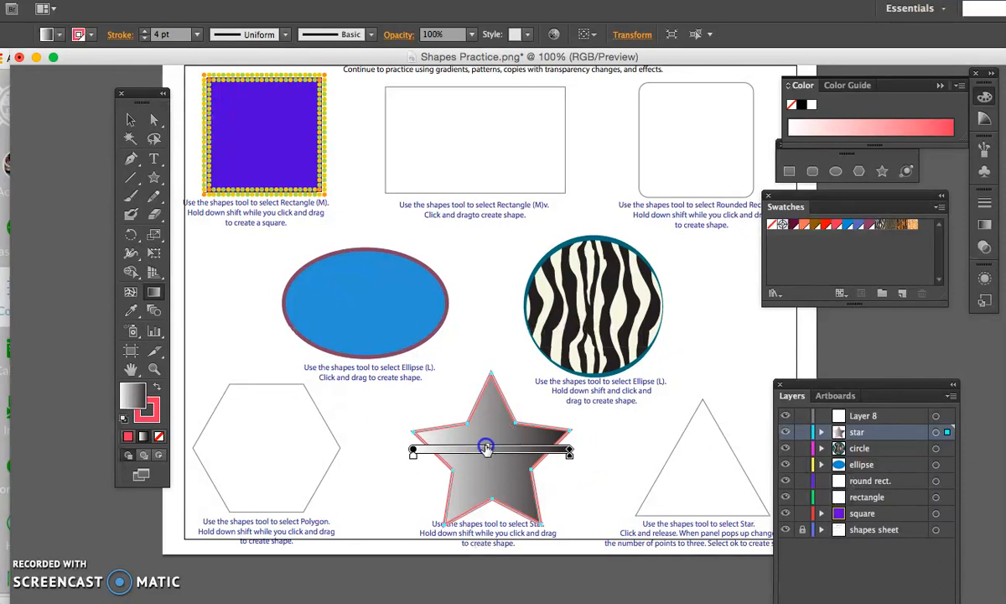
pyautogui.moveTo(466, 448); pyautogui.dragTo(451, 450)
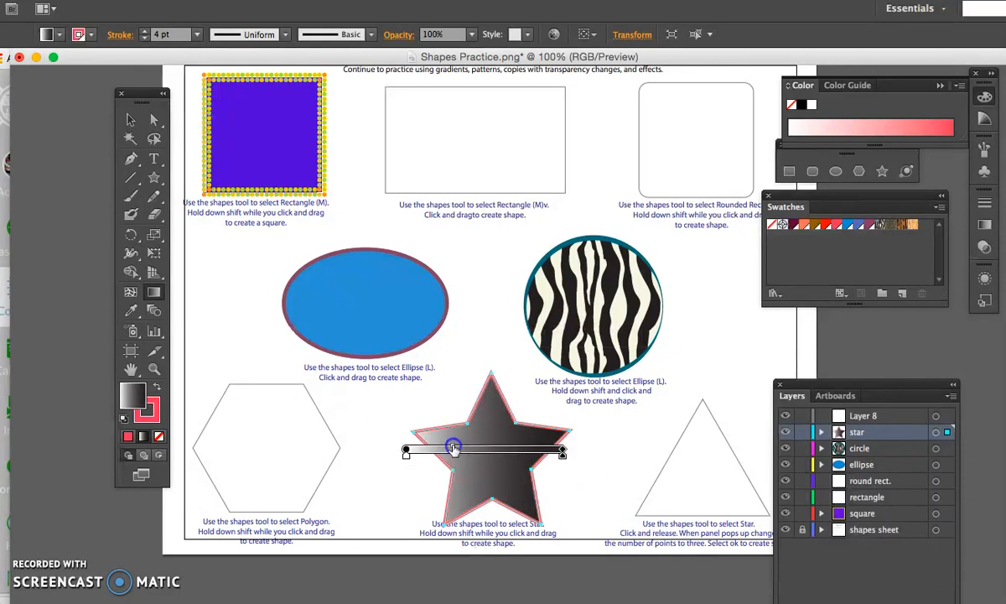
pyautogui.moveTo(498, 445)
pyautogui.mouseDown()
pyautogui.moveTo(510, 445)
pyautogui.moveTo(461, 340)
pyautogui.moveTo(513, 403)
pyautogui.mouseUp()
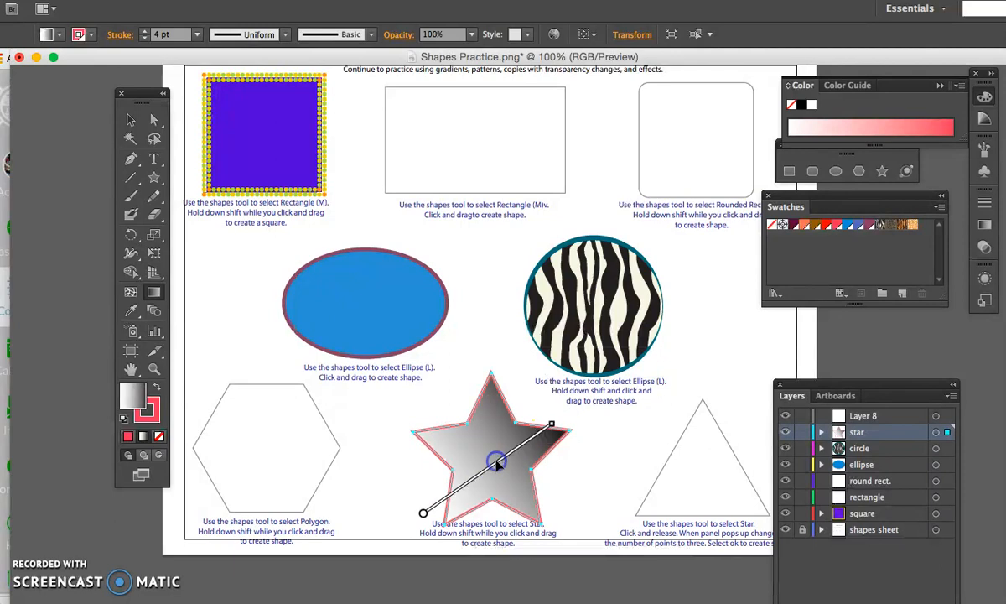